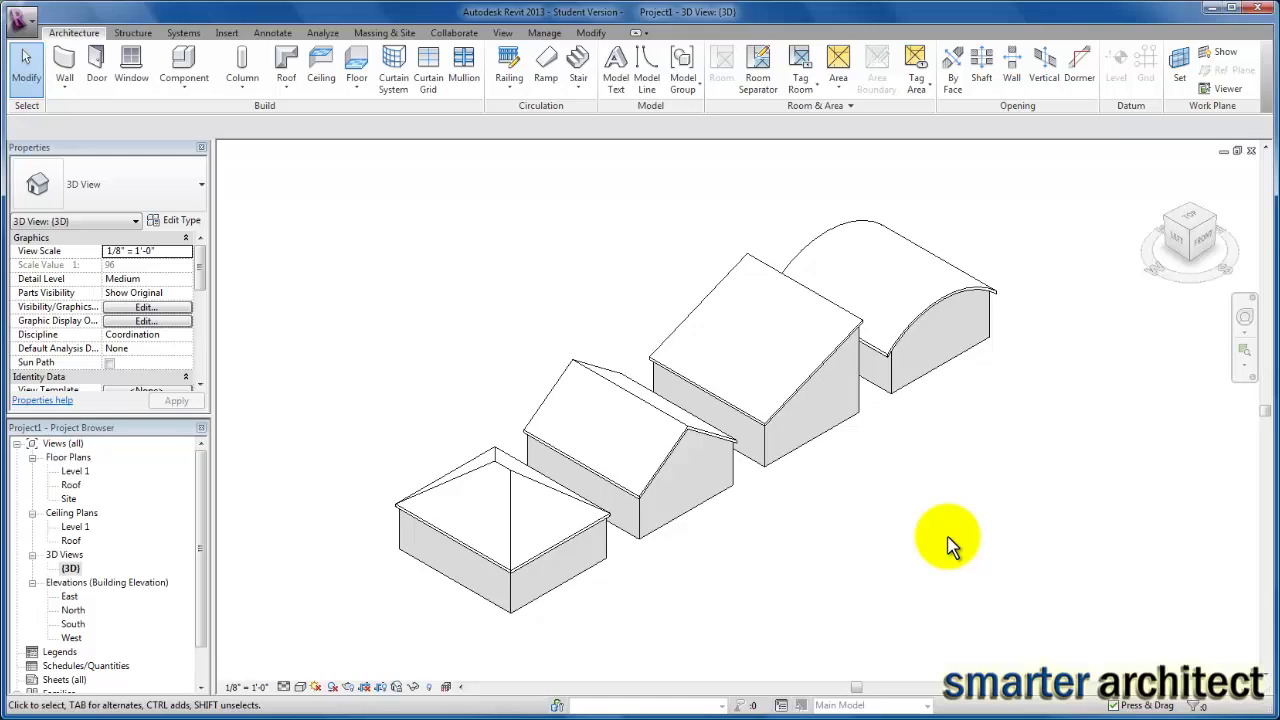
left_click(331, 687)
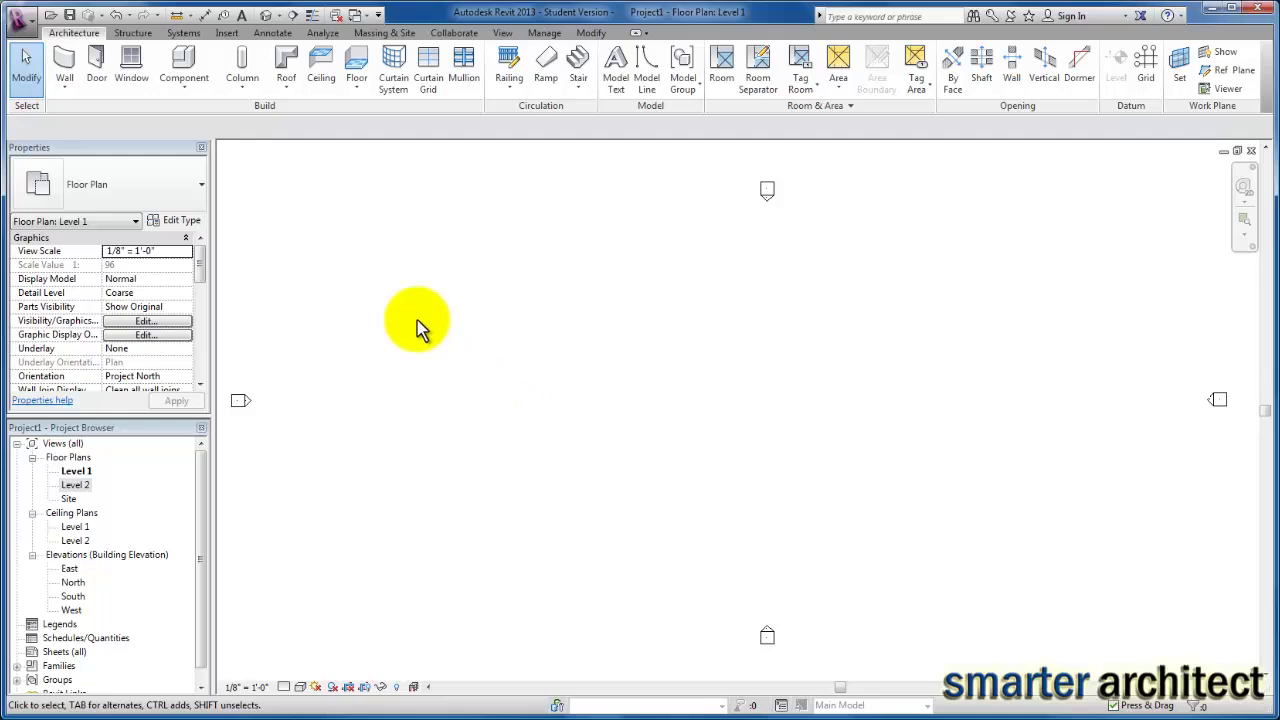
Draw a rectangular enclosure about 49' by 57'-6" on the plan's west side with Exterior - Brick on Mtl. Stud architectural walls up to Level 2.
left_click(70, 86)
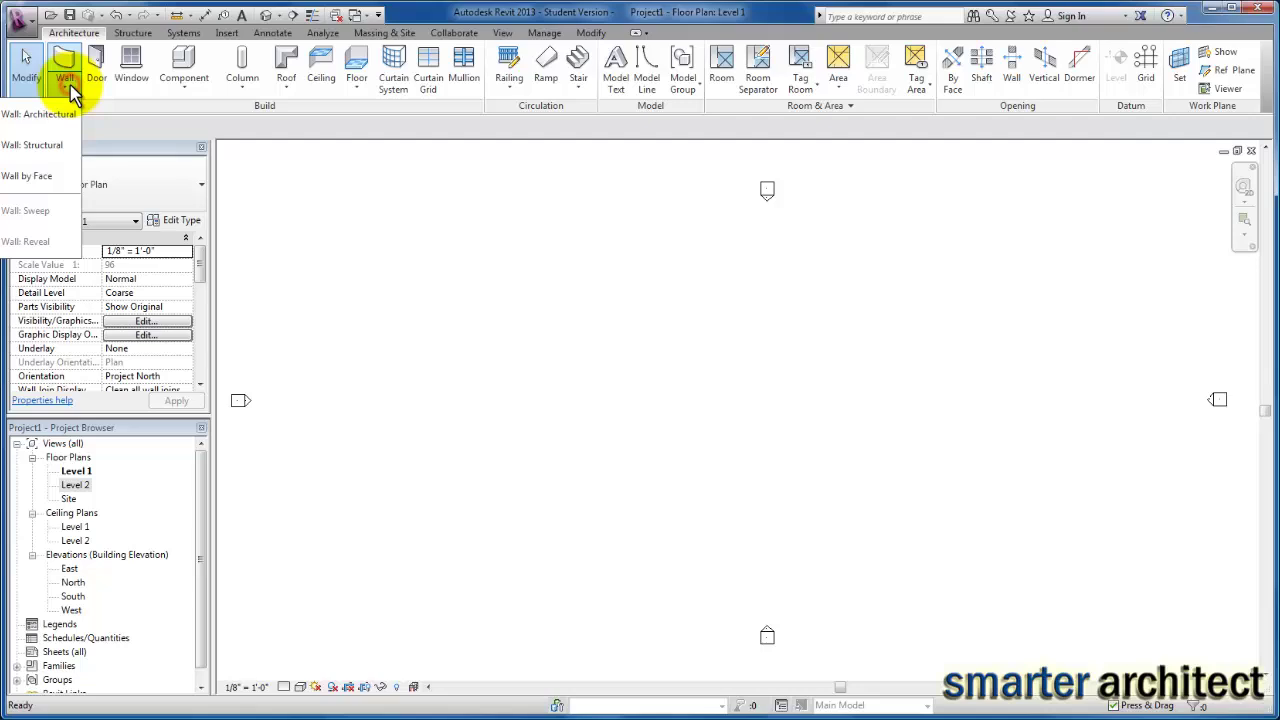
left_click(50, 118)
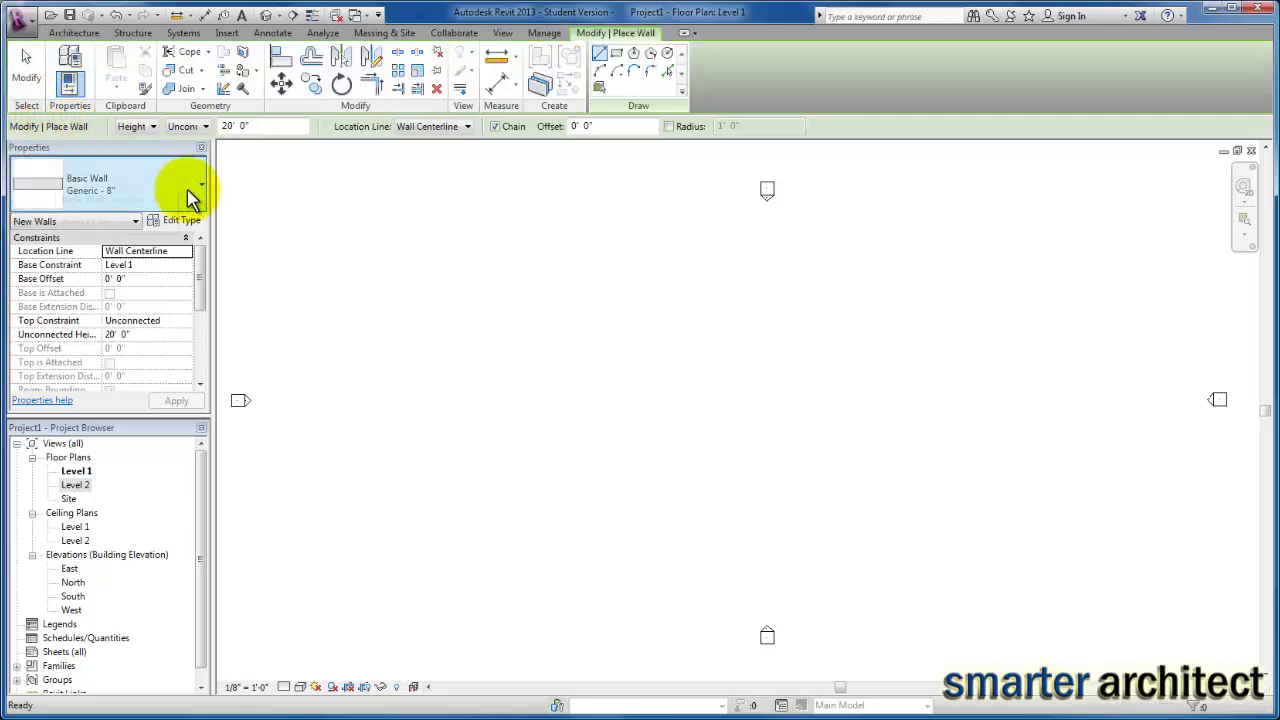
left_click(190, 190)
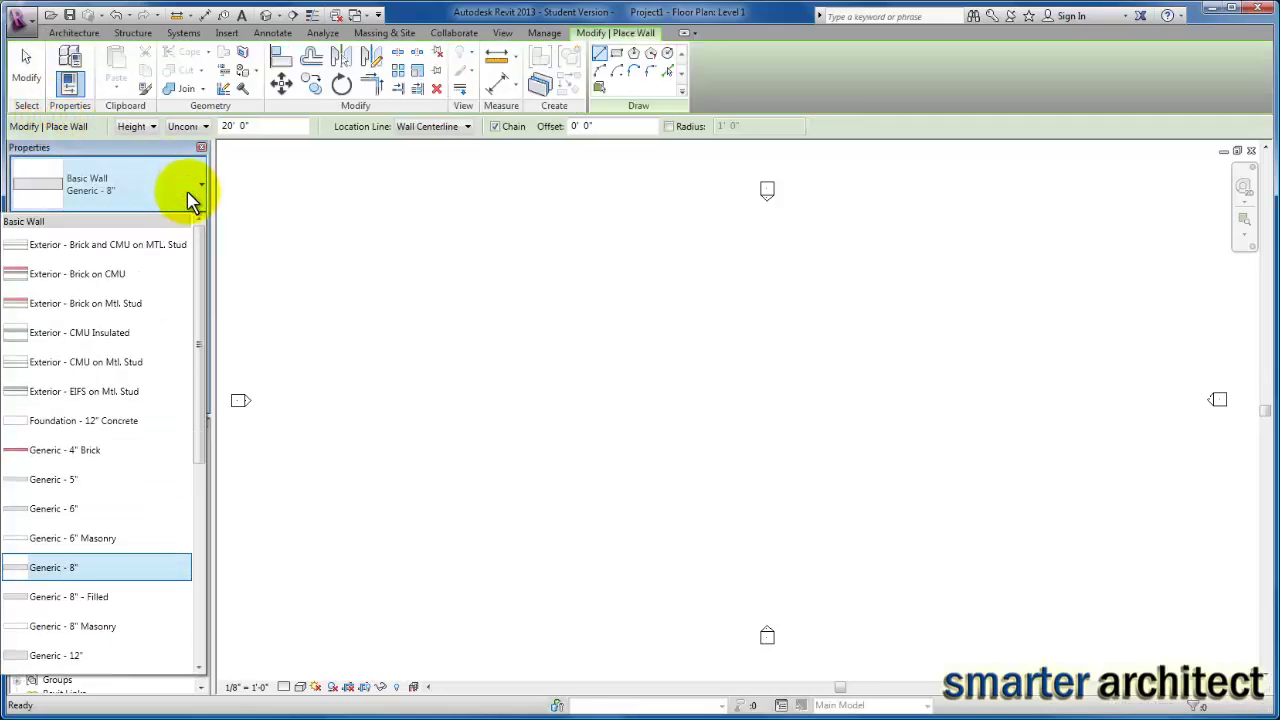
left_click(111, 306)
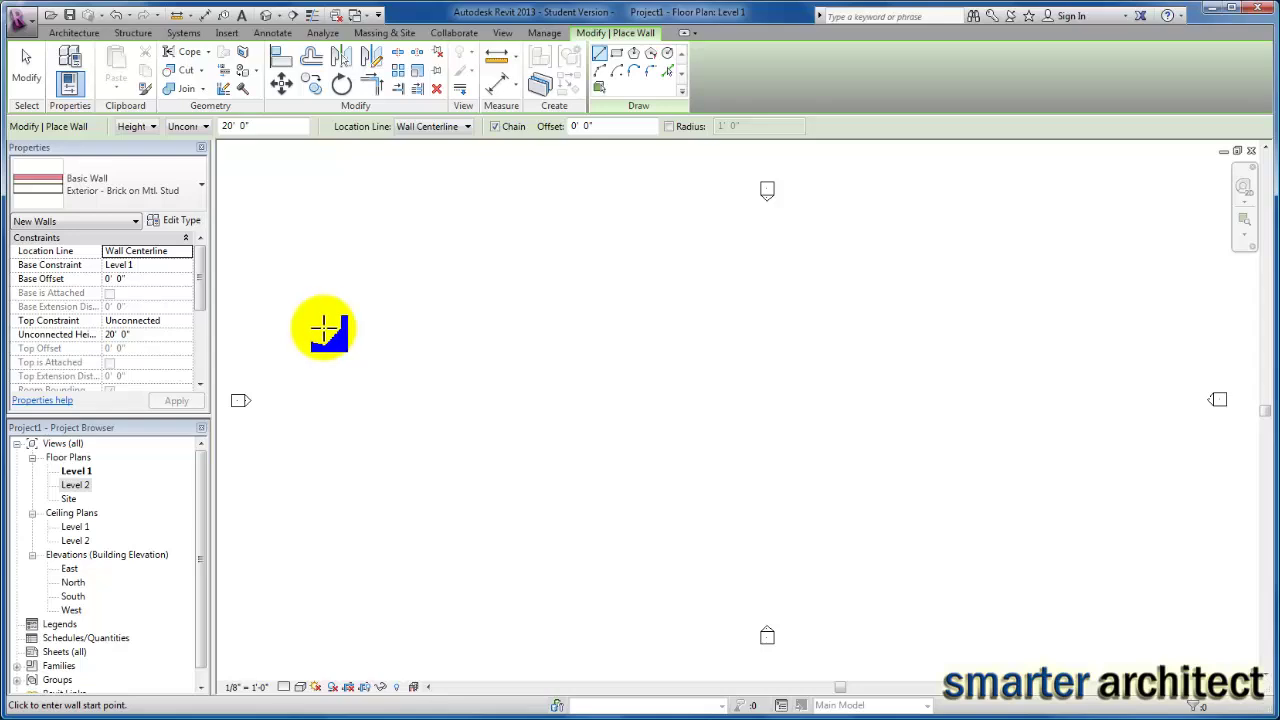
left_click(618, 55)
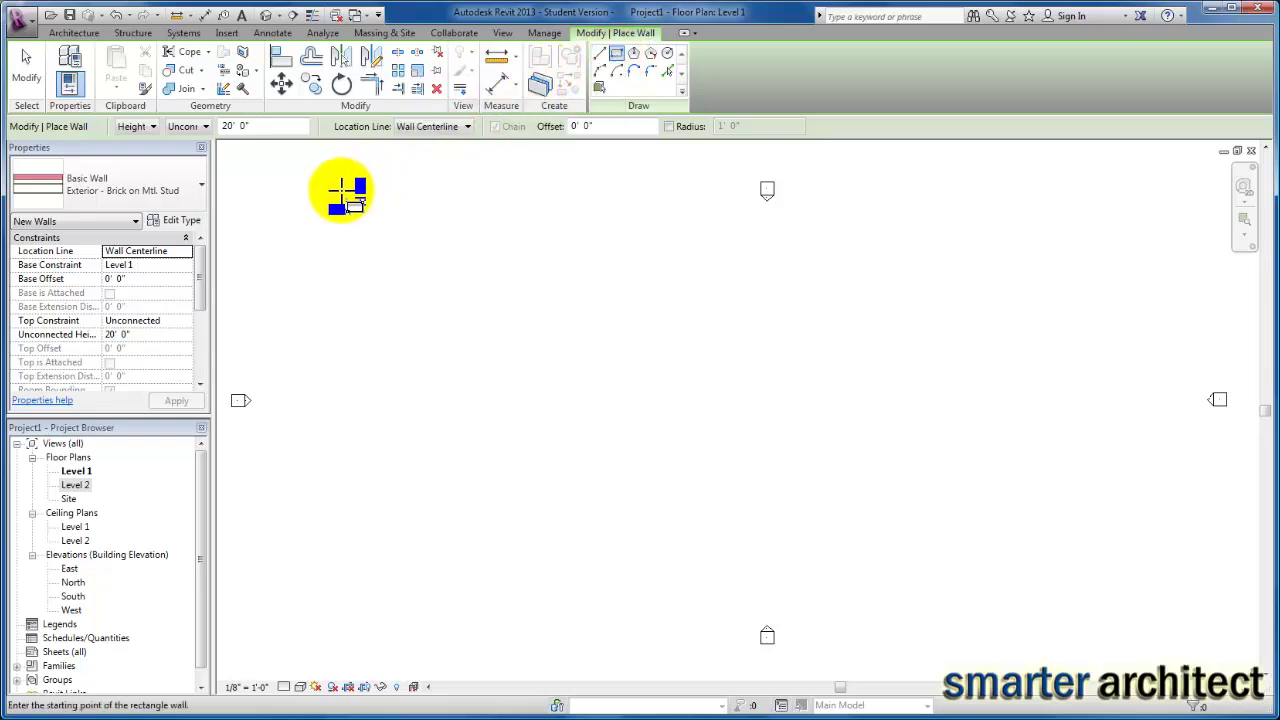
left_click(205, 127)
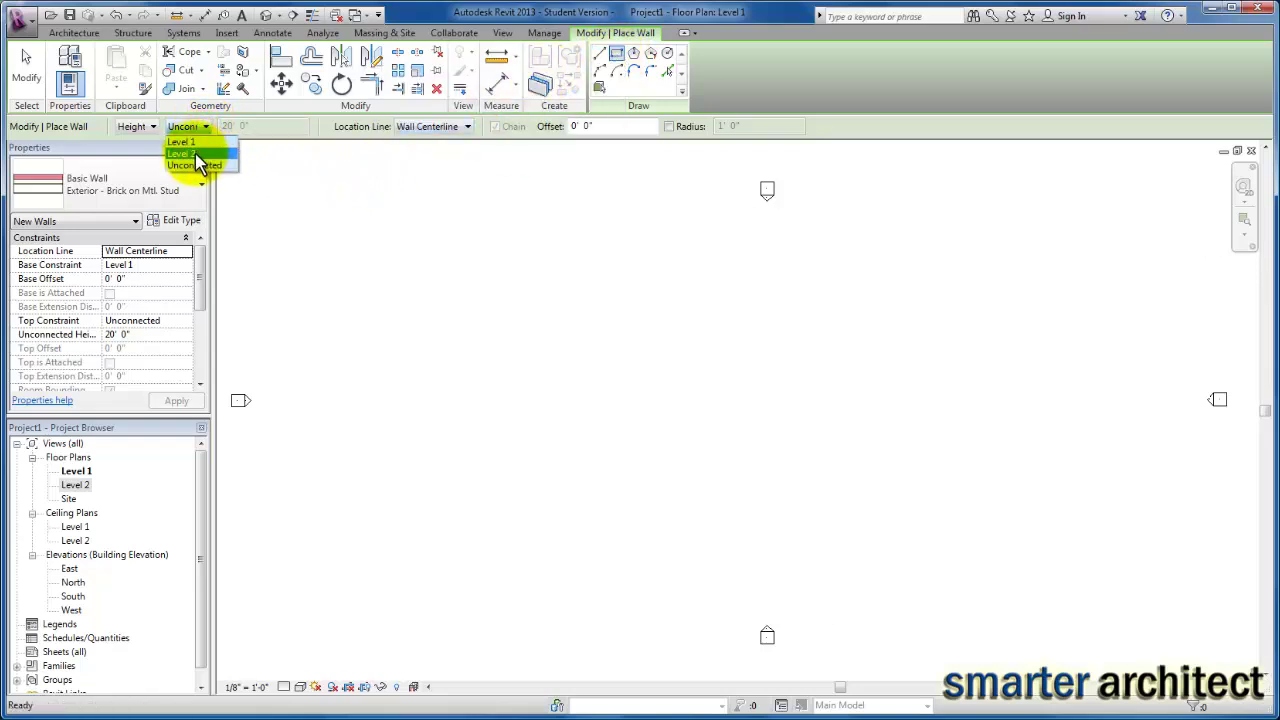
left_click(195, 153)
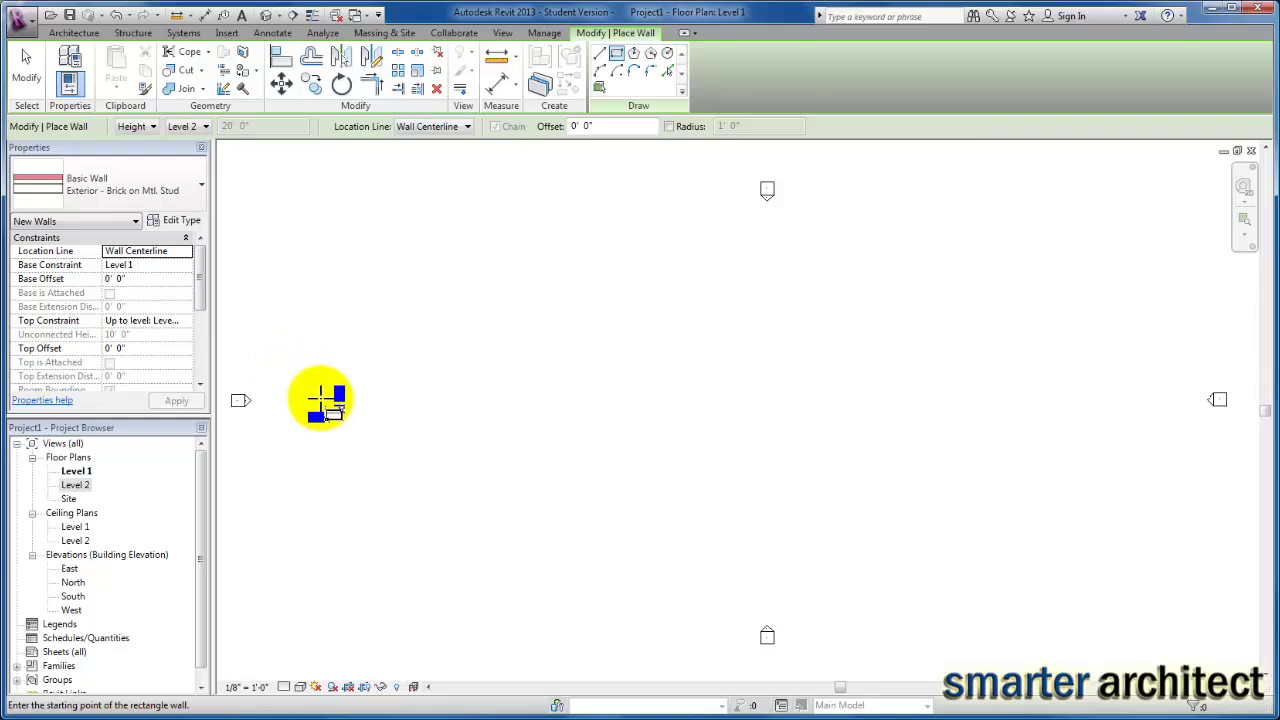
left_click(308, 304)
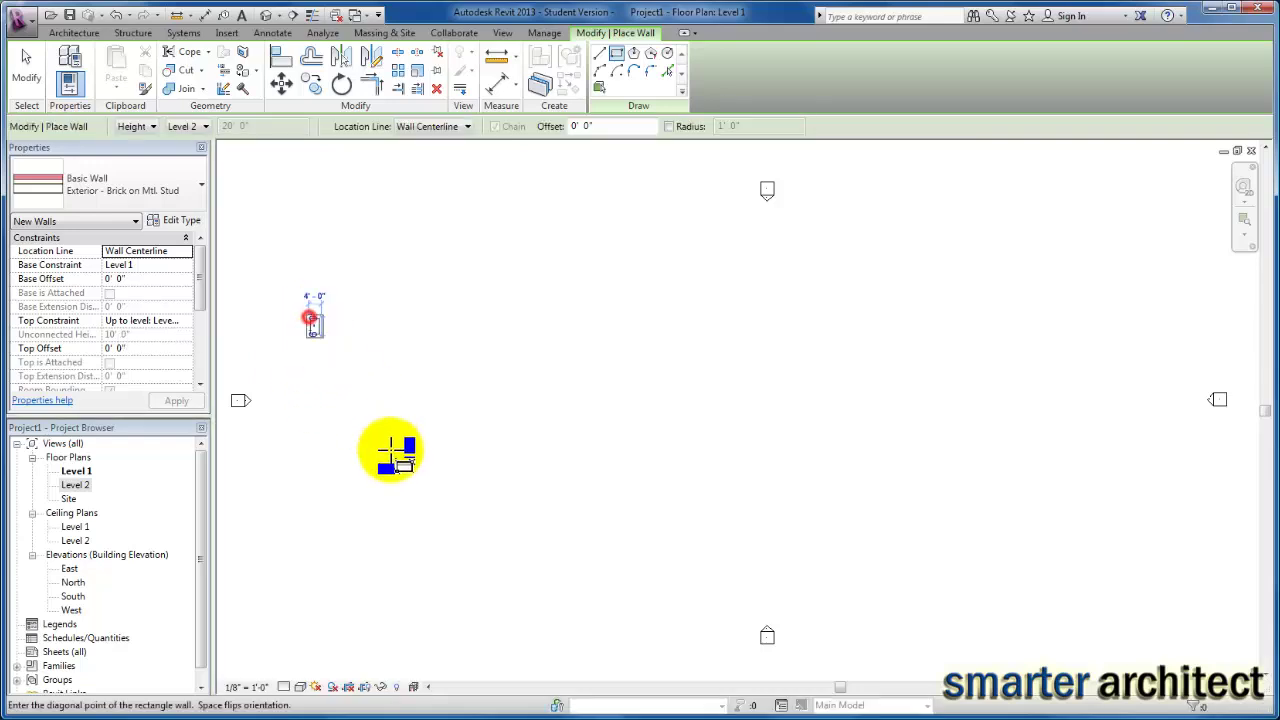
left_click(466, 500)
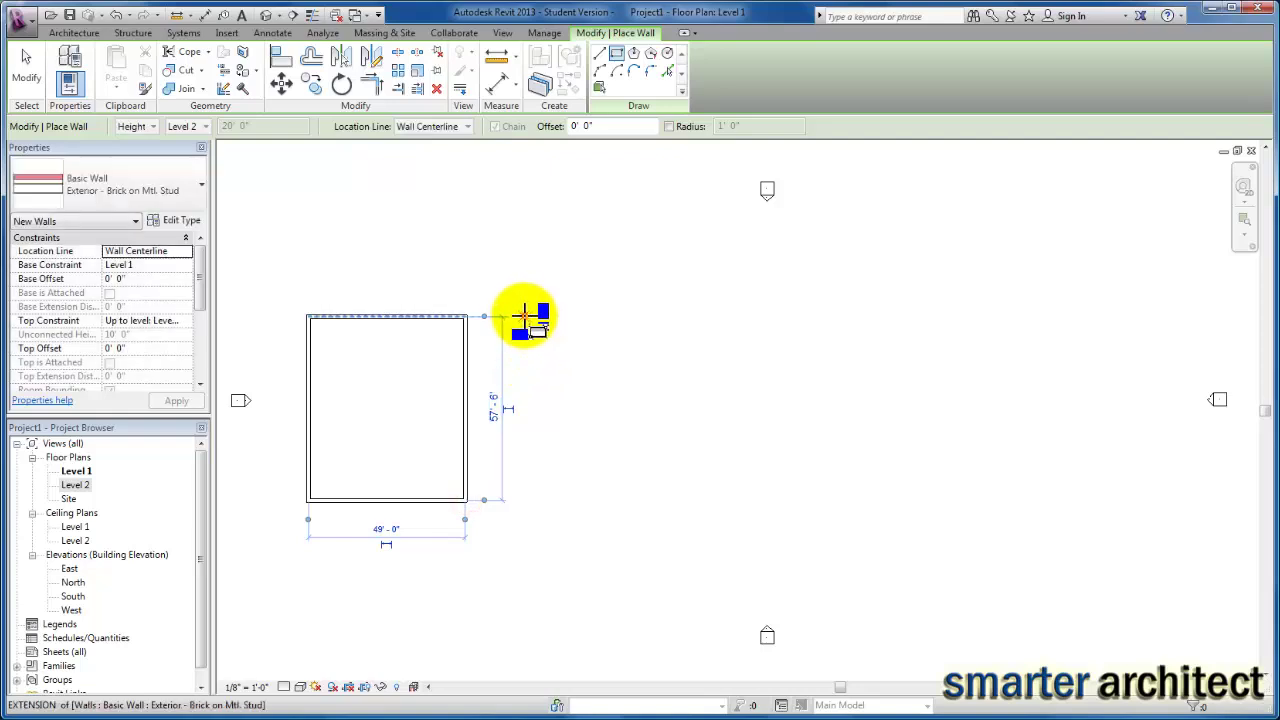
Draw three more rectangular wall enclosures in a row east of the first, each aligned to its 57'-6" depth and about 48' to 51' wide.
left_click(523, 316)
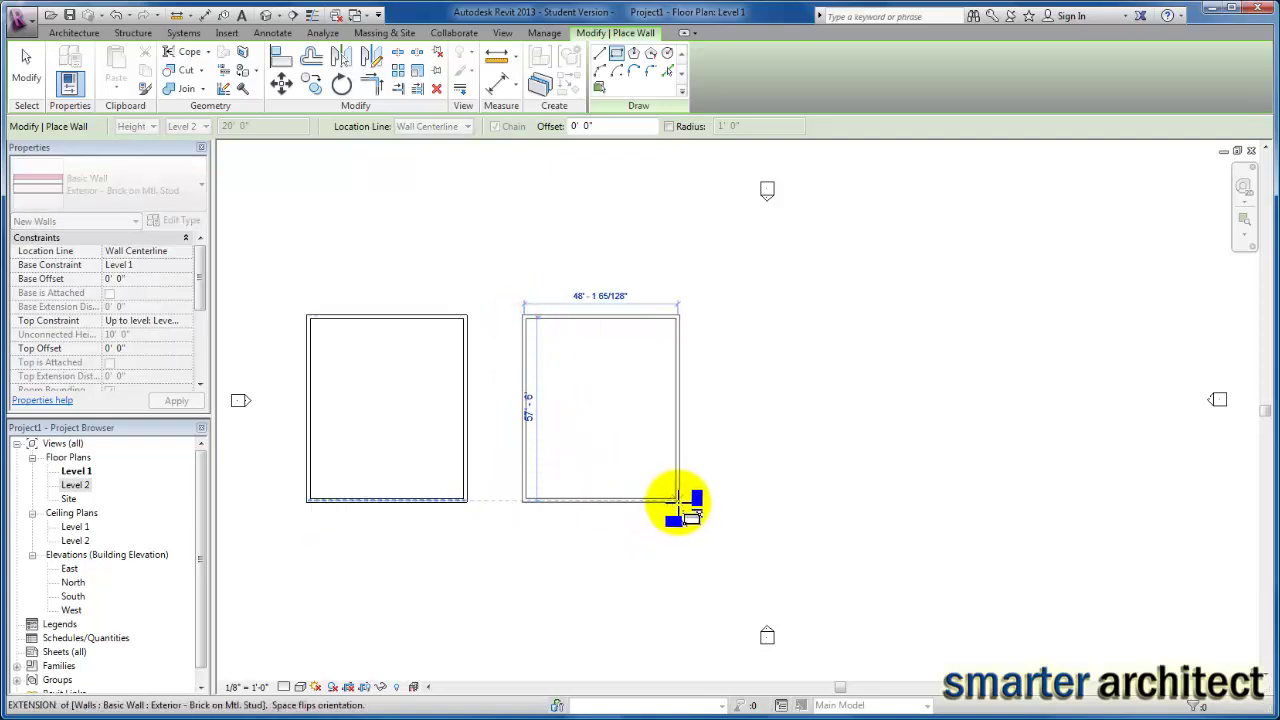
left_click(678, 498)
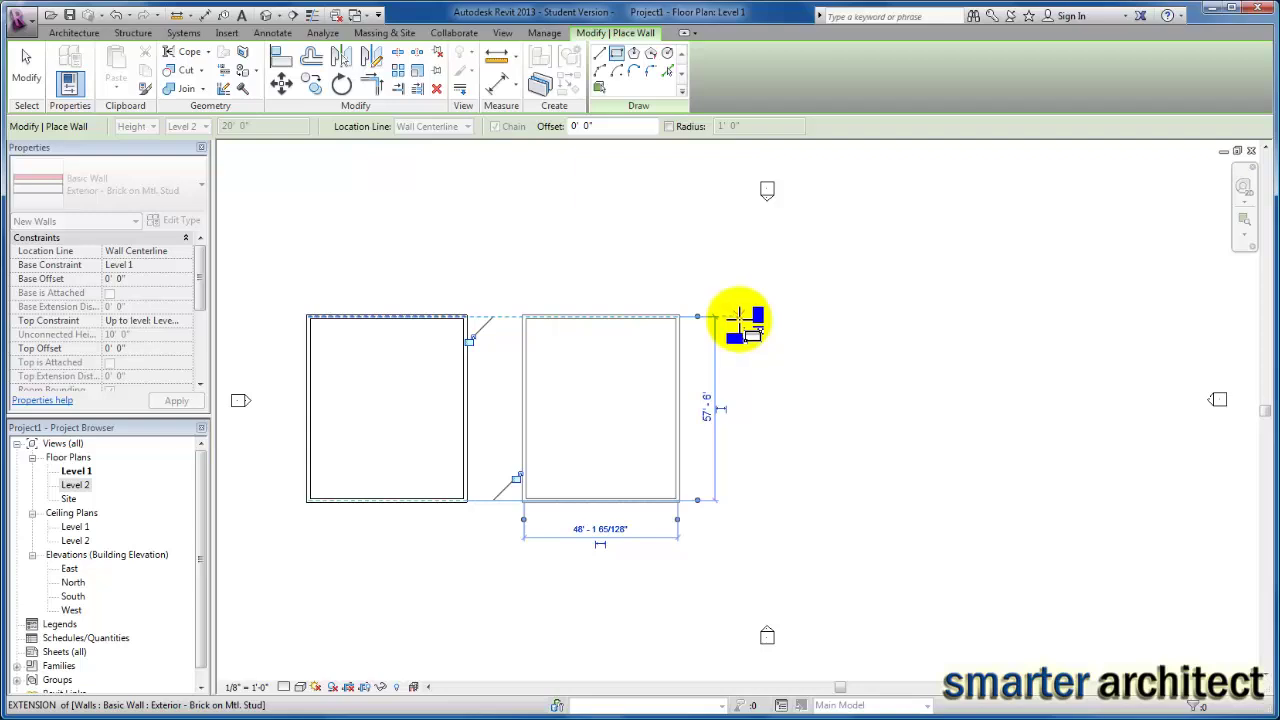
left_click(736, 317)
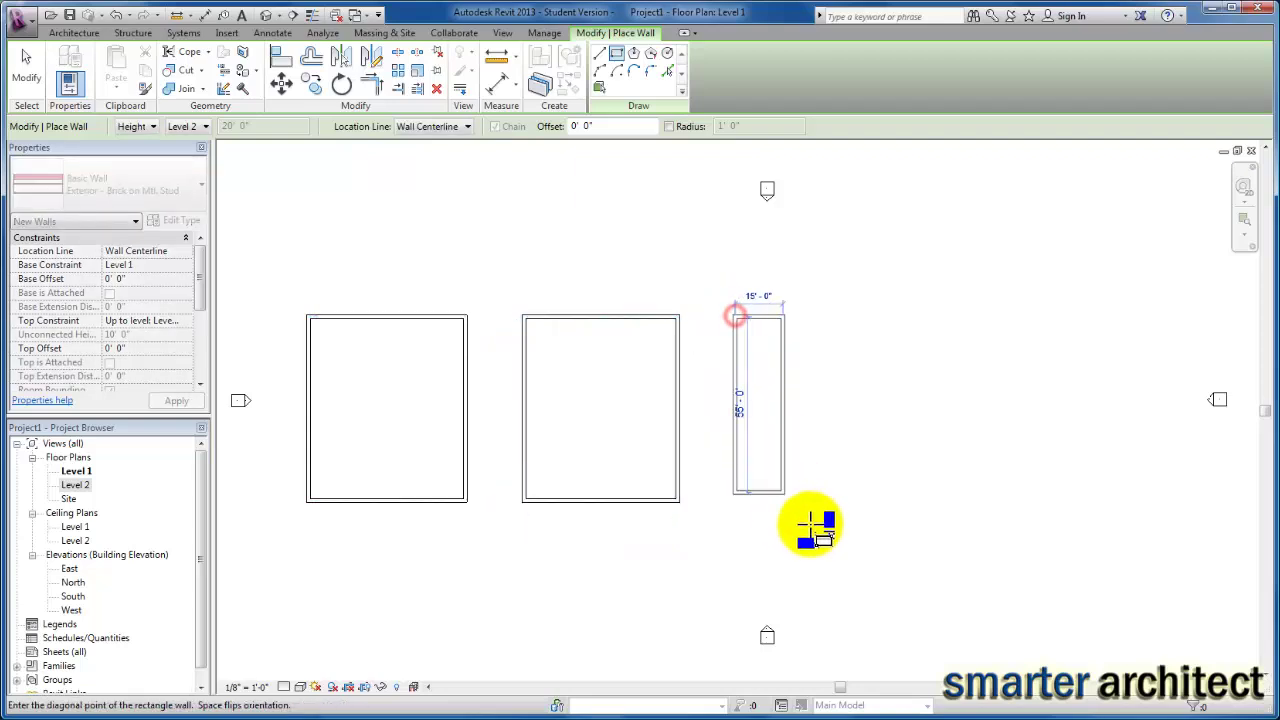
left_click(889, 500)
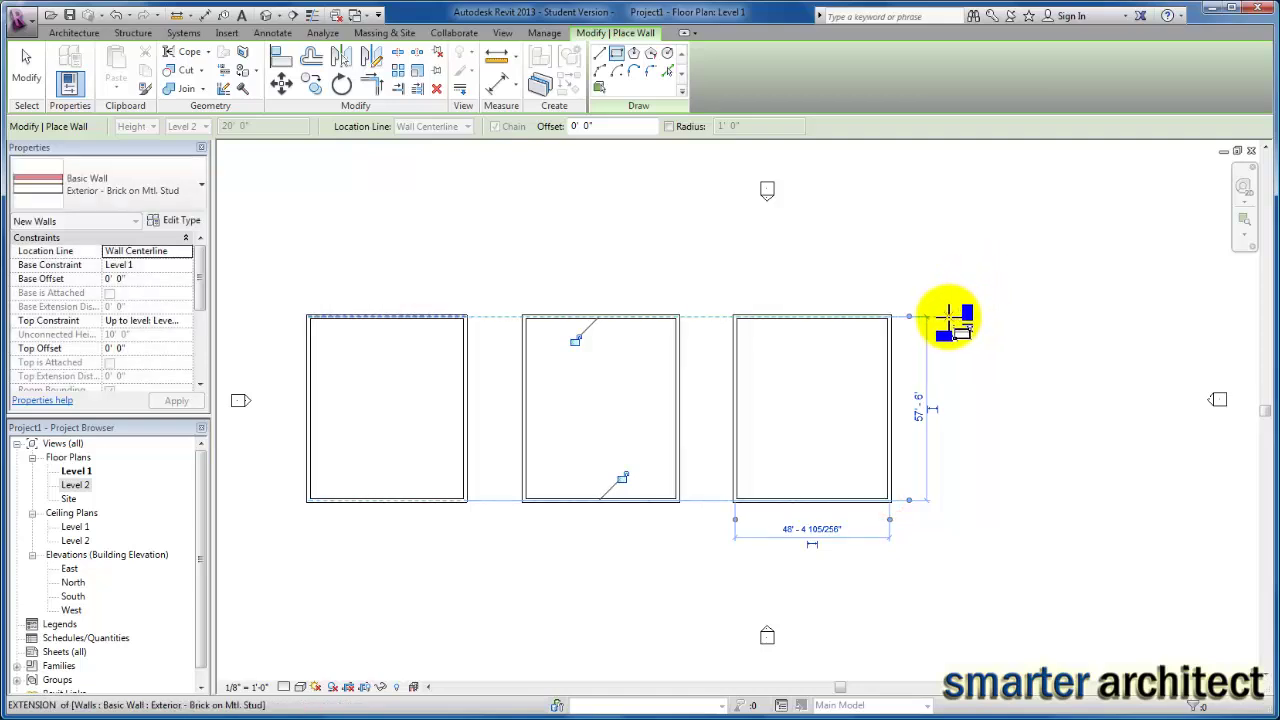
left_click(948, 317)
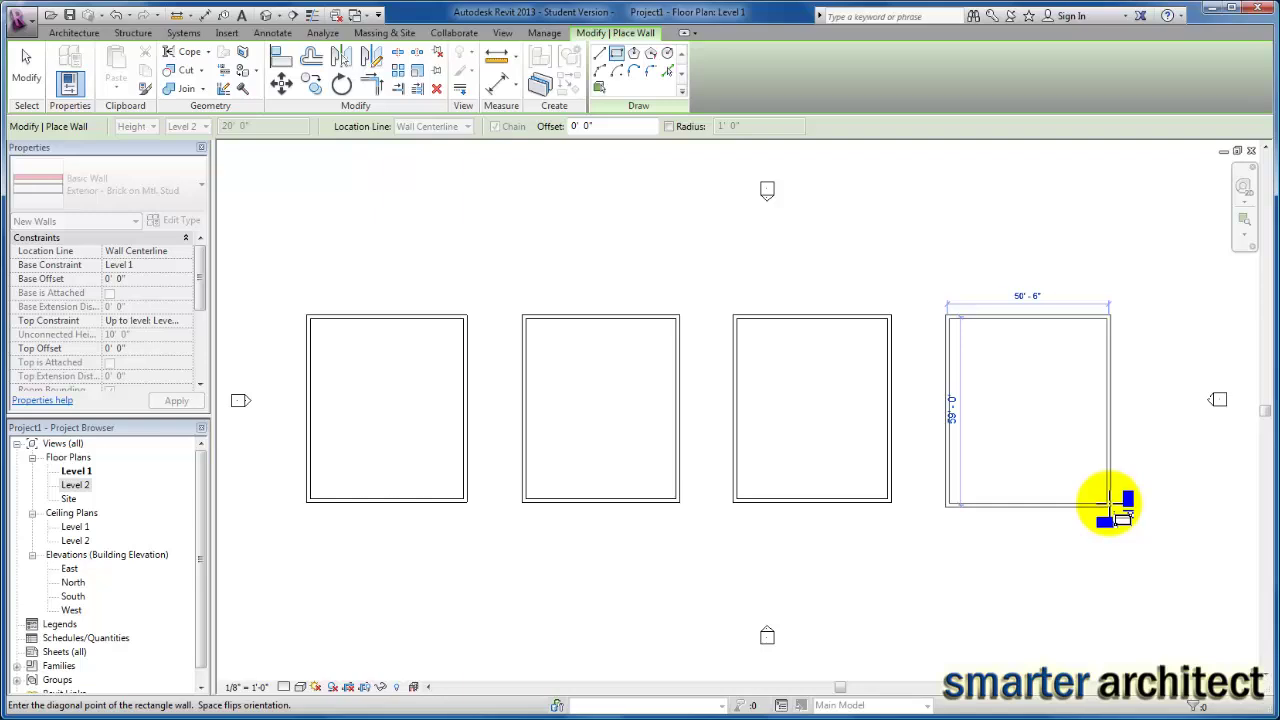
left_click(1108, 501)
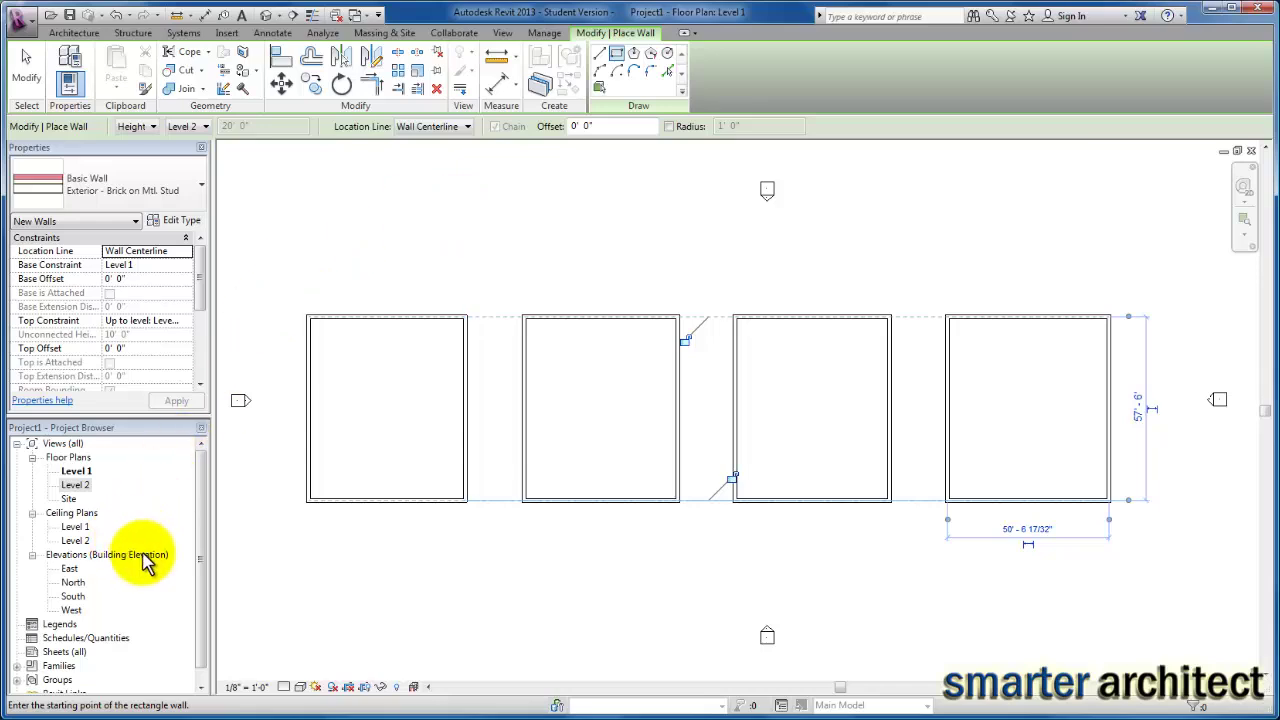
In the South elevation, extend both ends of the Level 2 line past the outermost buildings.
left_click(73, 597)
double_click(73, 597)
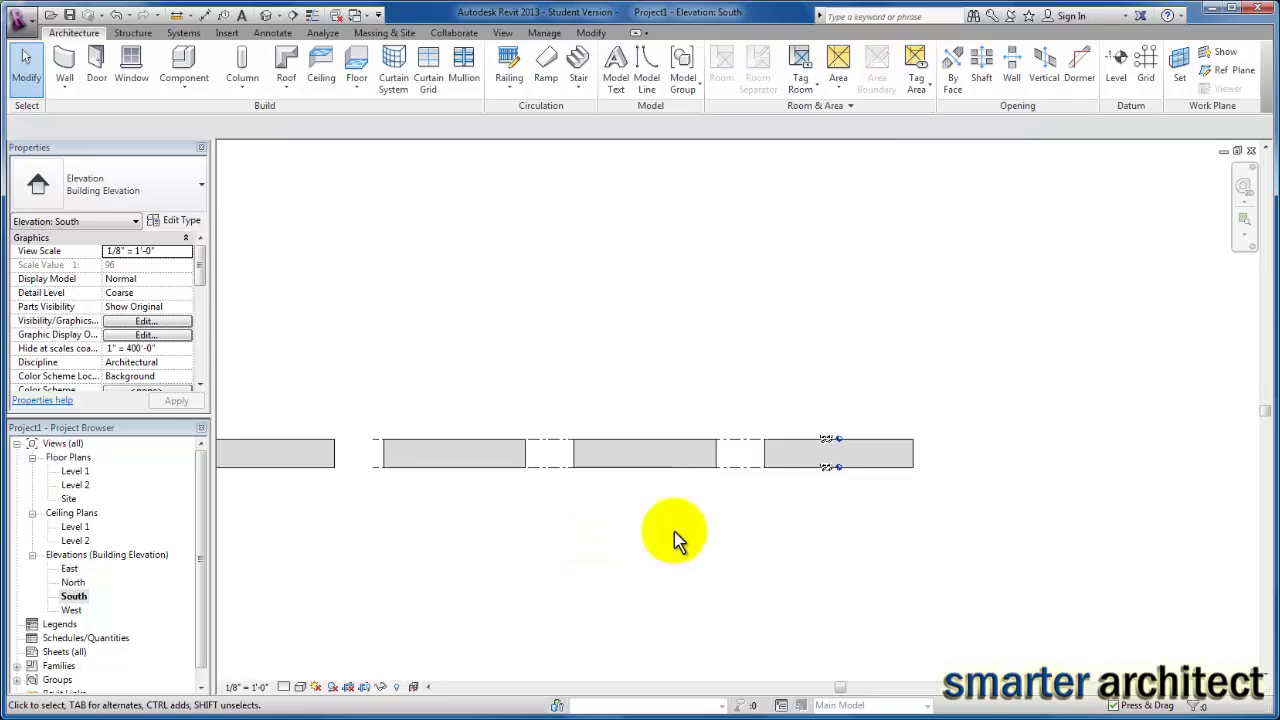
scroll(826, 475, "up", 5)
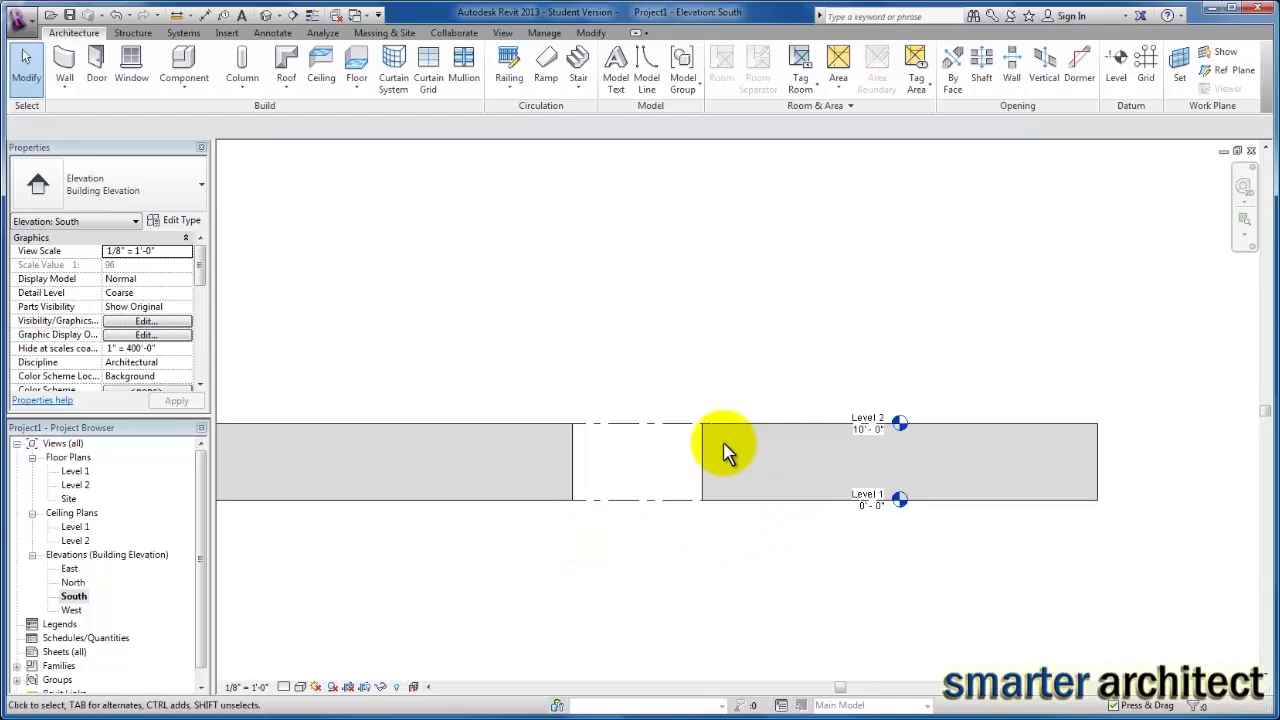
left_click(640, 425)
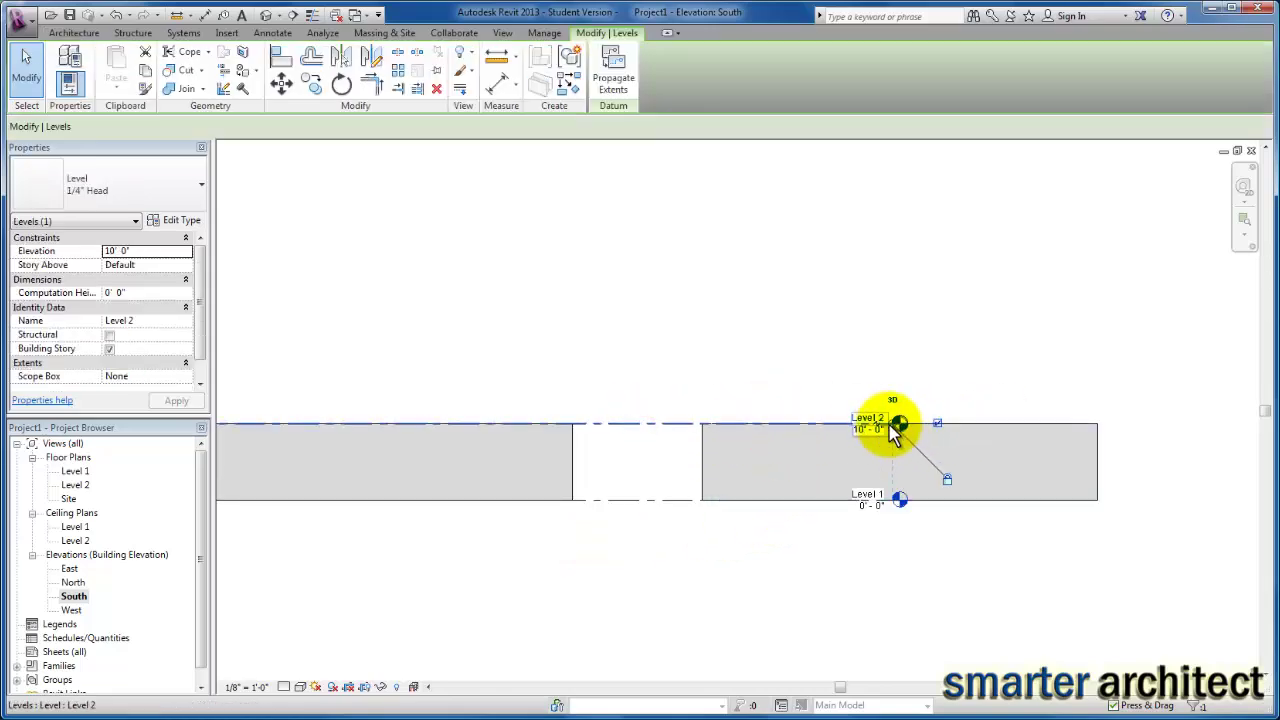
scroll(897, 428, "up", 2)
scroll(897, 428, "down", 2)
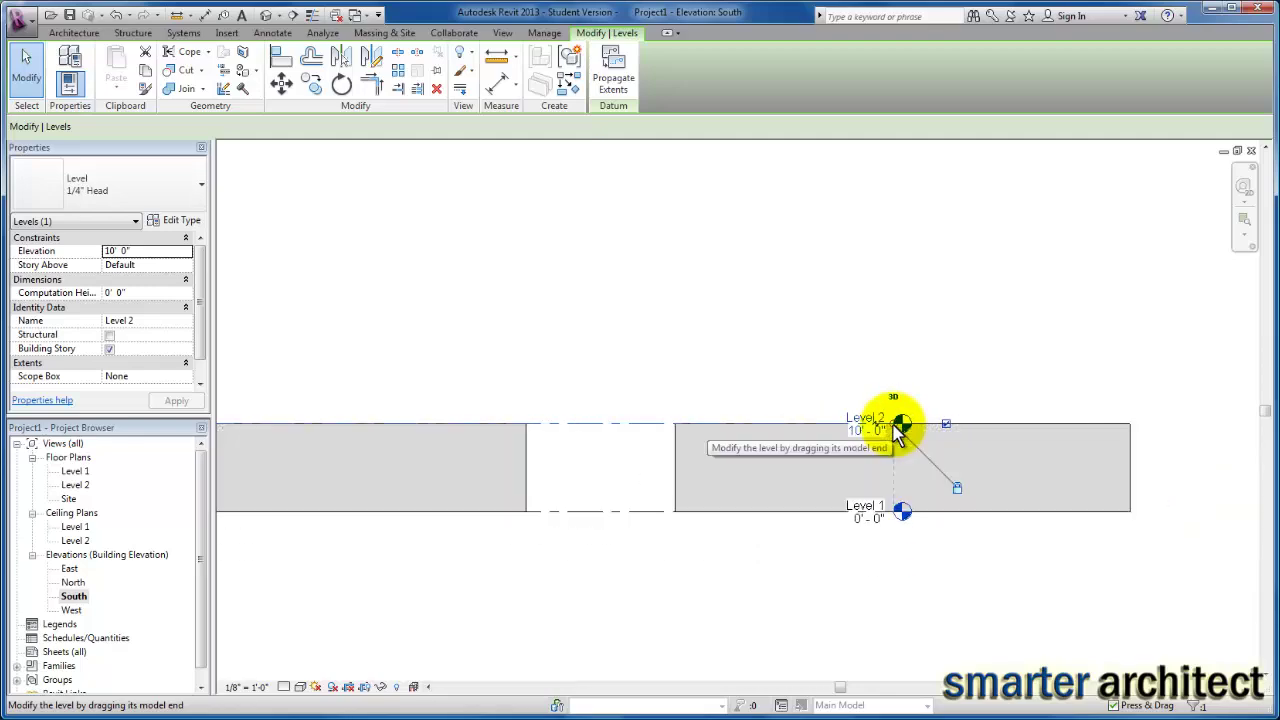
left_click_drag(902, 425, 1228, 429)
scroll(763, 534, "down", 4)
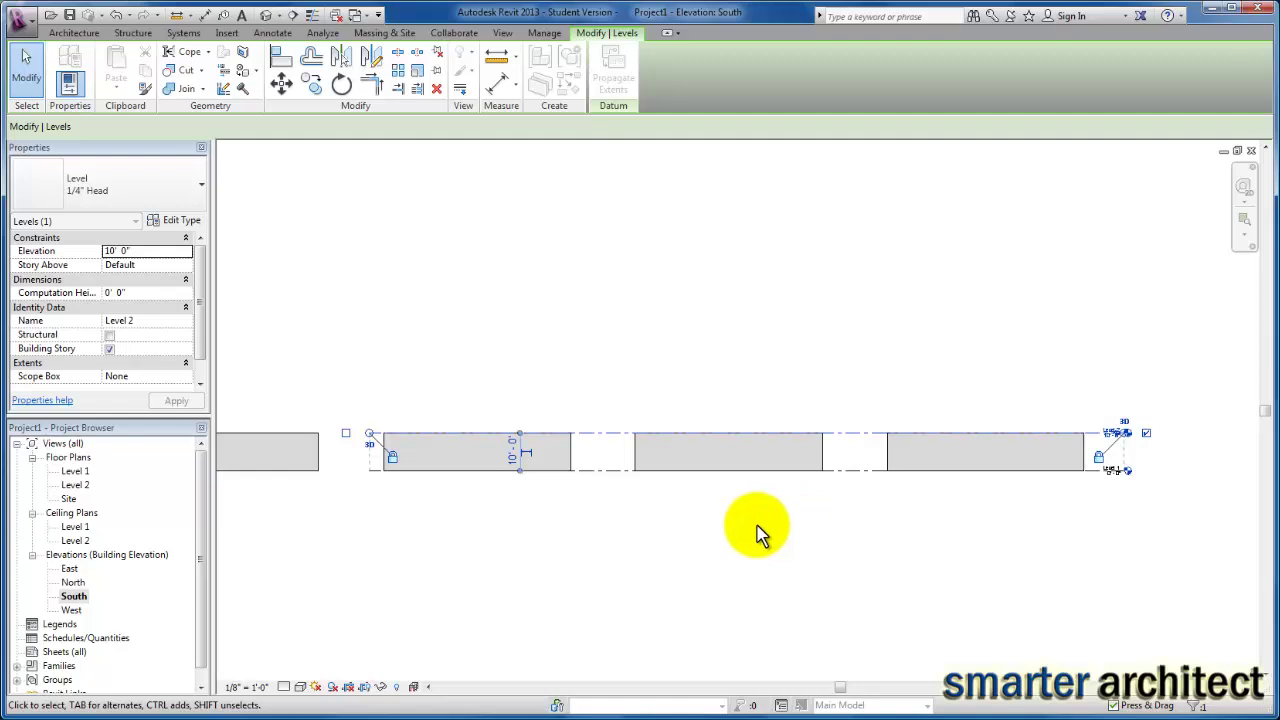
scroll(480, 452, "up", 2)
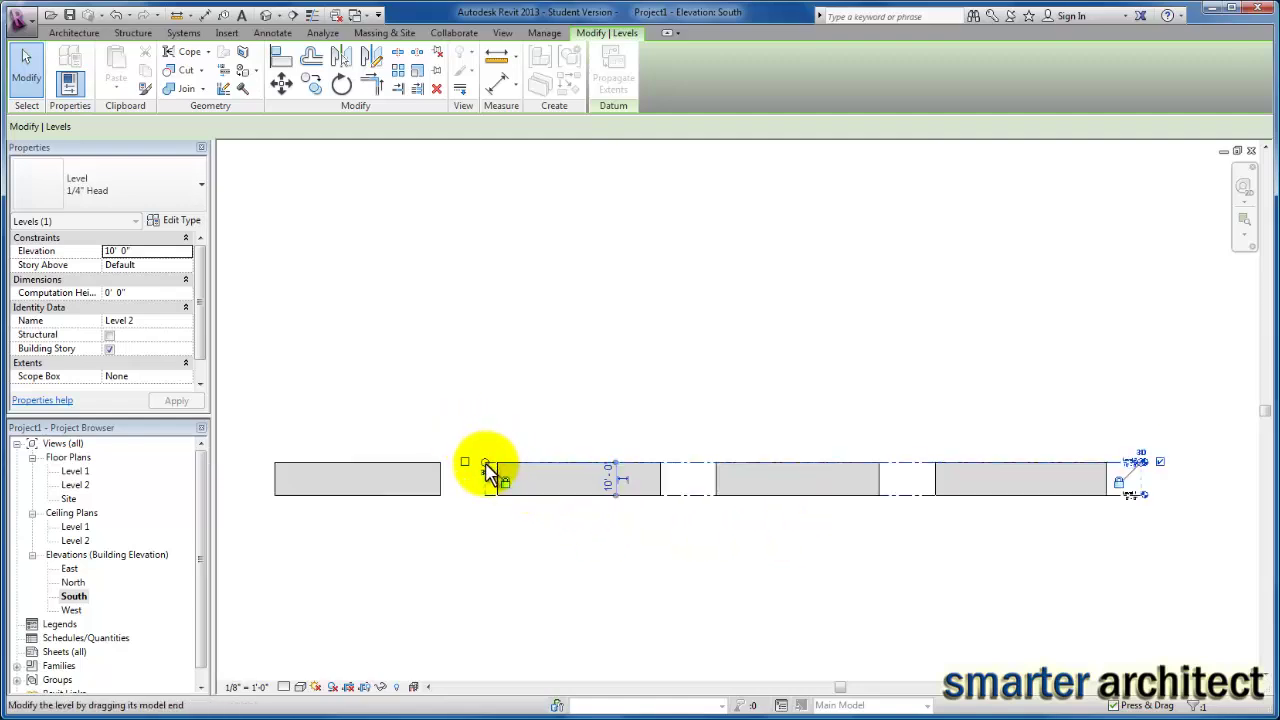
left_click_drag(486, 466, 242, 463)
Set the elevation of Level 2 to 20'.
scroll(1140, 465, "up", 5)
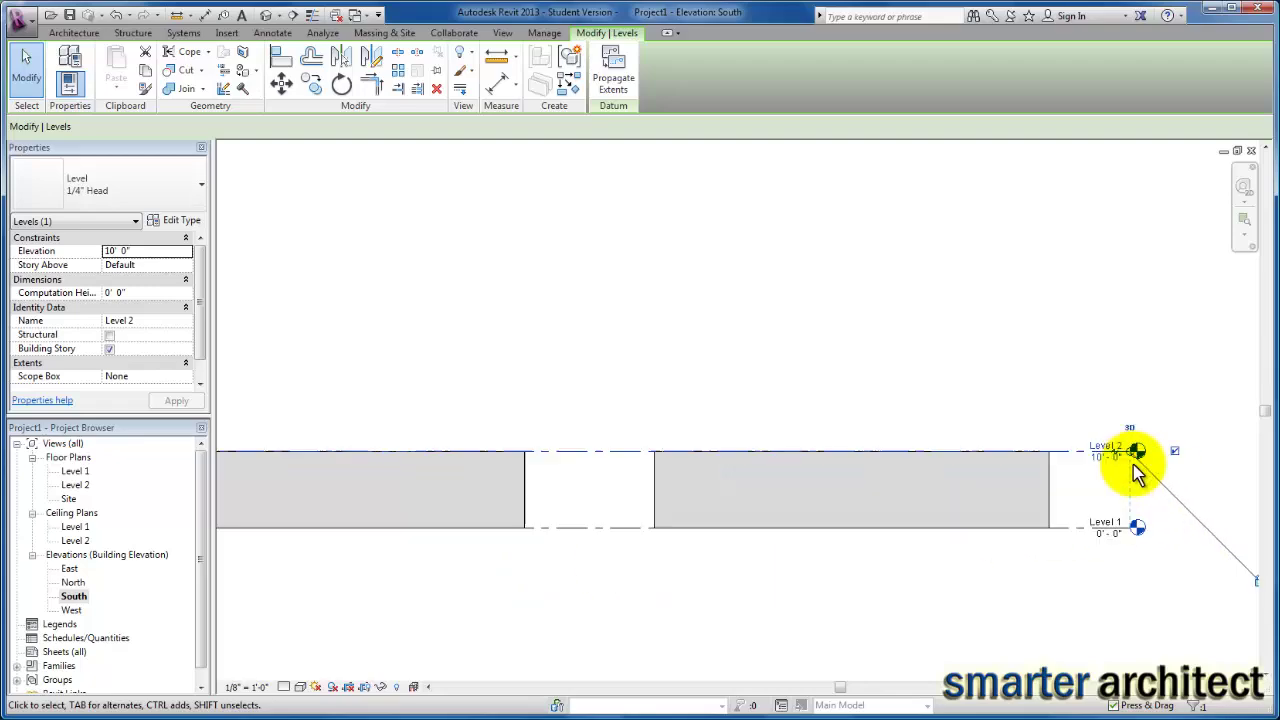
left_click(1064, 452)
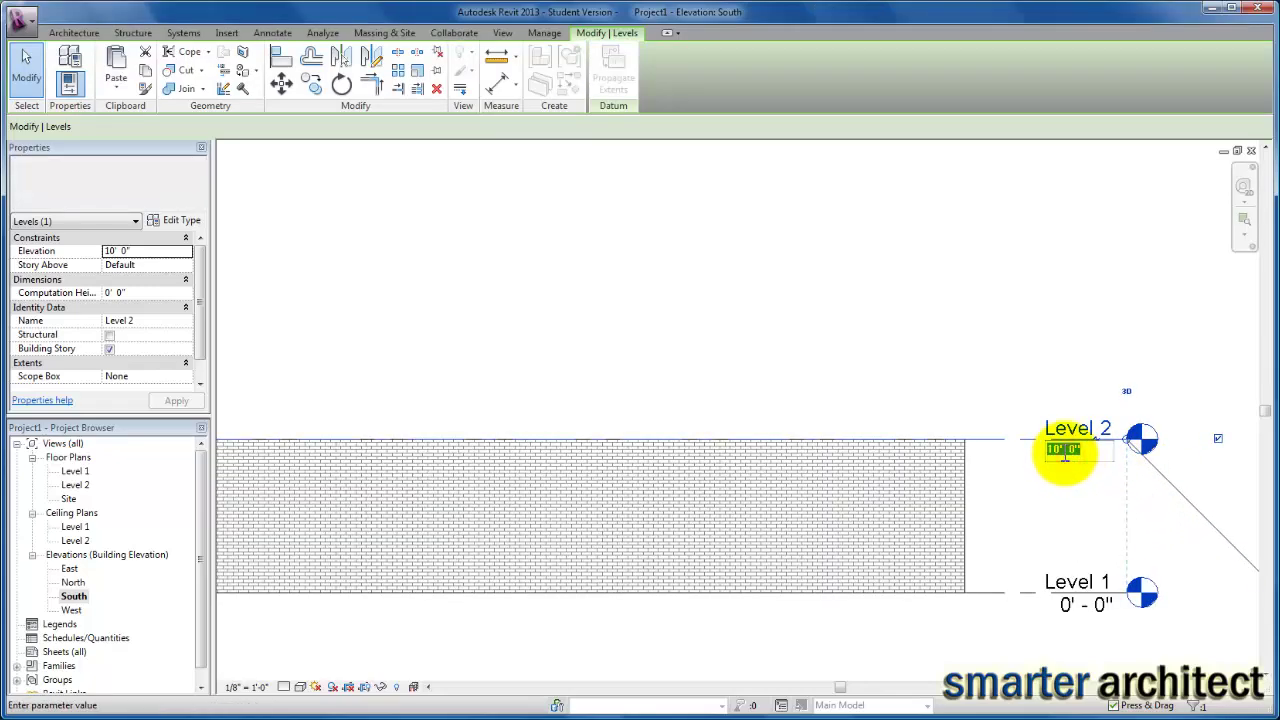
type("20")
key("Return")
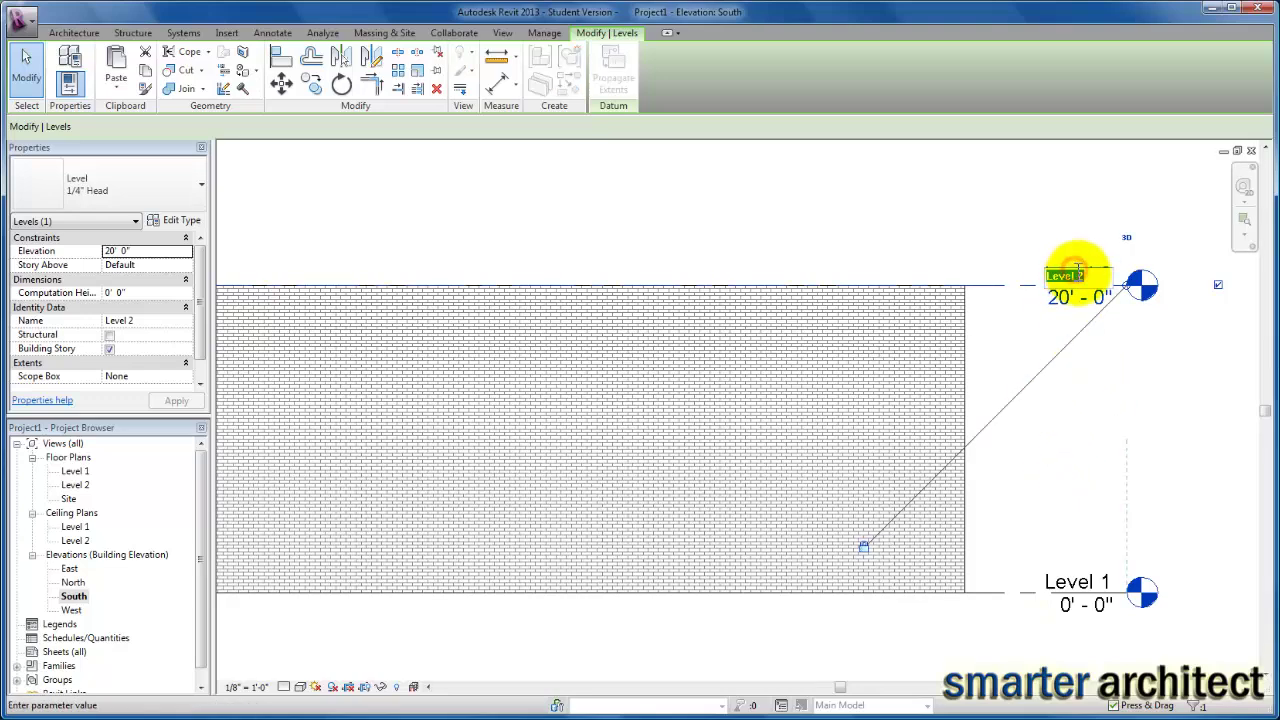
Rename Level 2 to Roof and rename its corresponding views too.
left_click(1068, 275)
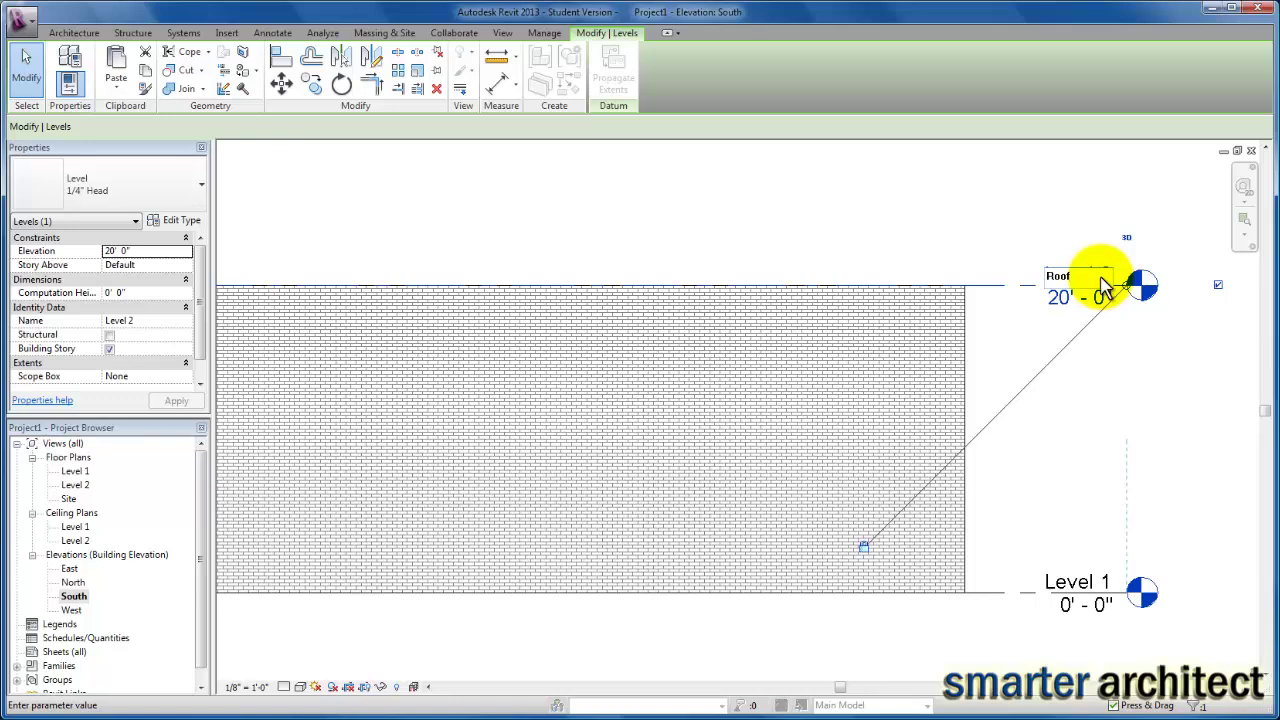
key("Return")
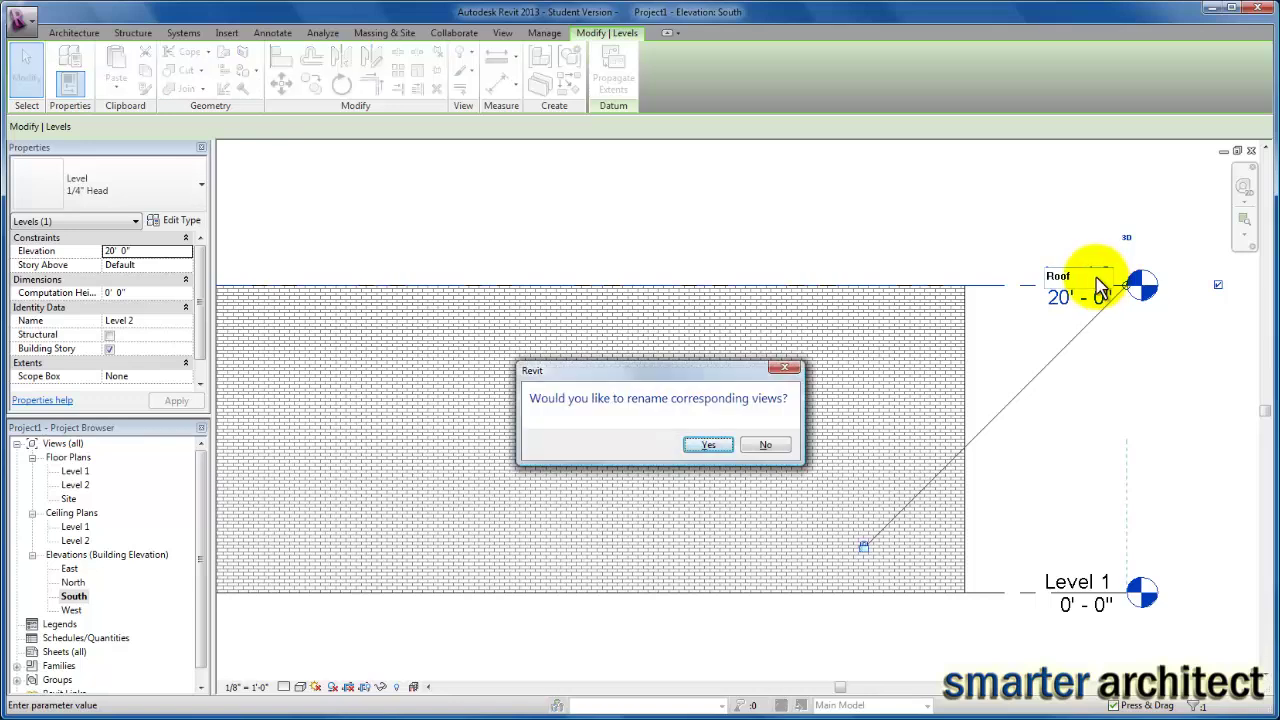
left_click(705, 447)
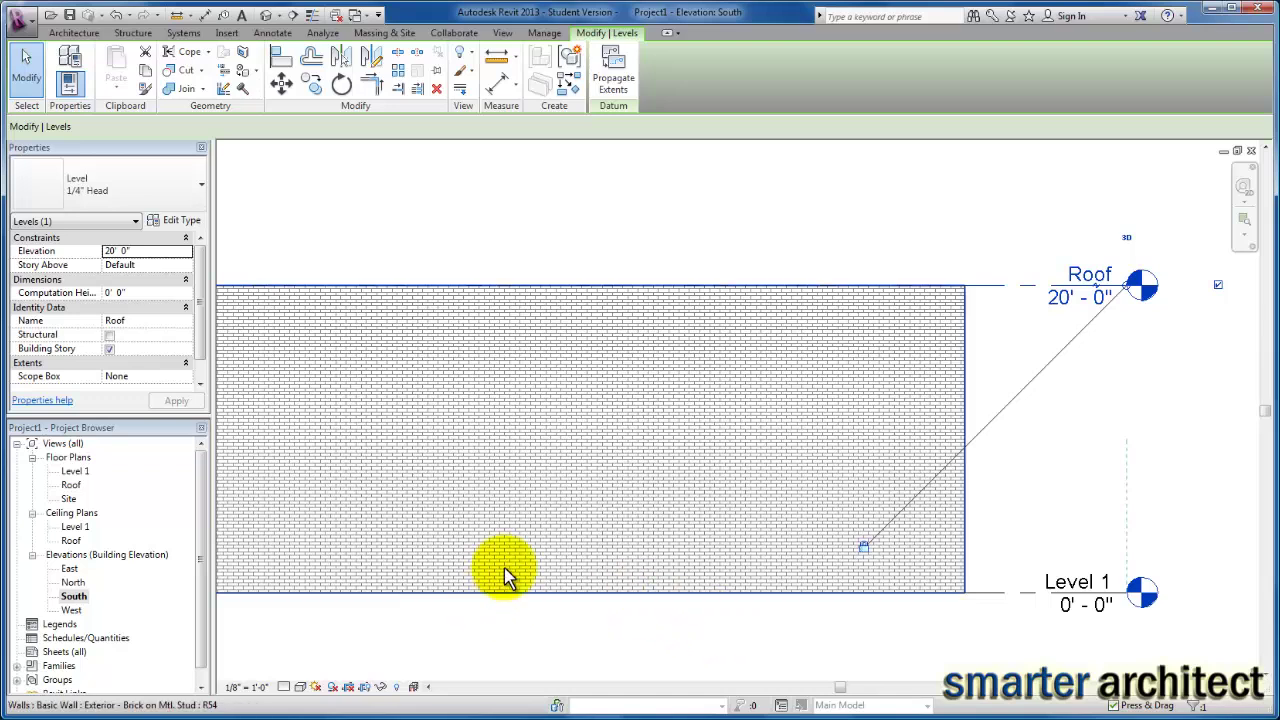
On the Roof floor plan, create a roof by footprint over the westernmost building, with 1' overhang and all four walls defining slope.
double_click(71, 485)
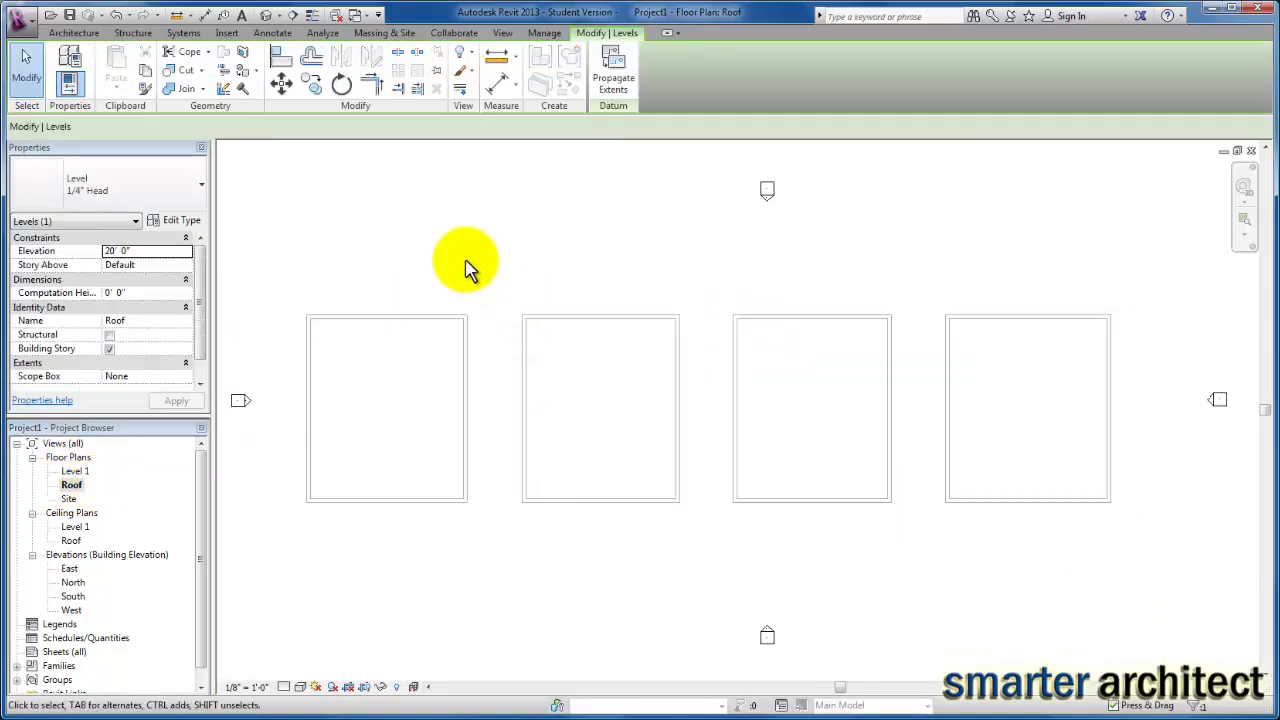
left_click(78, 33)
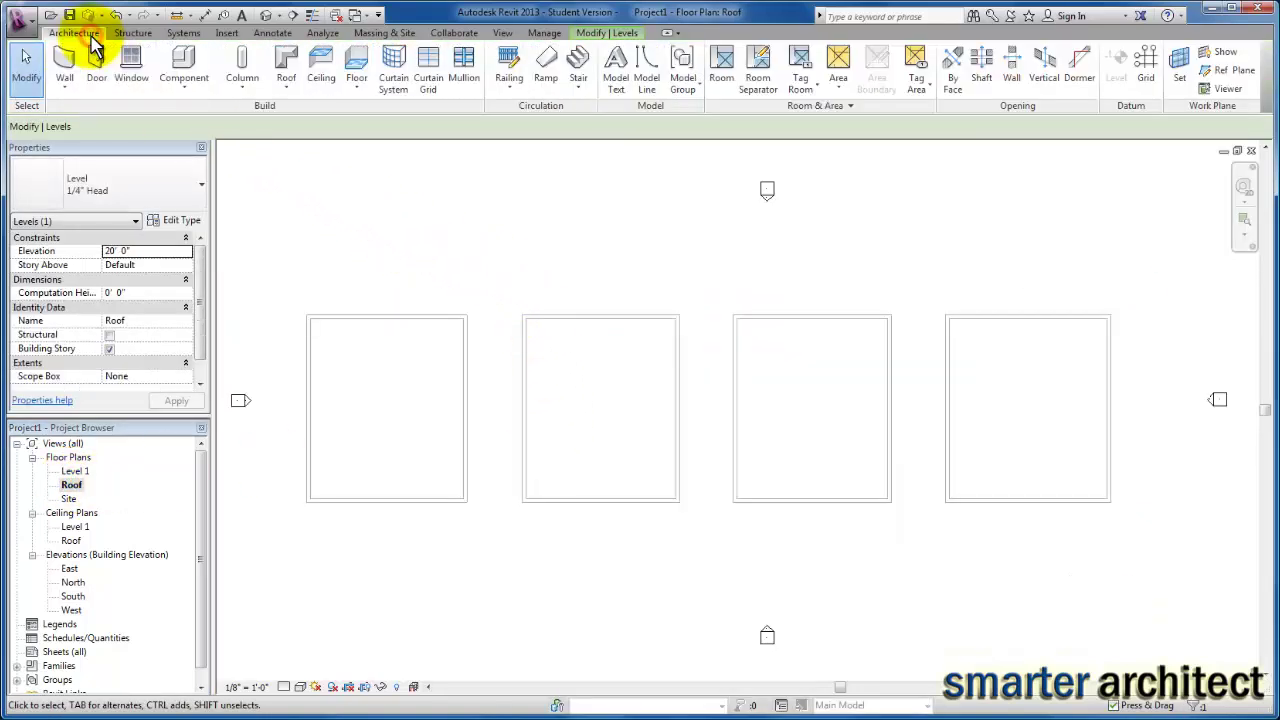
left_click(292, 92)
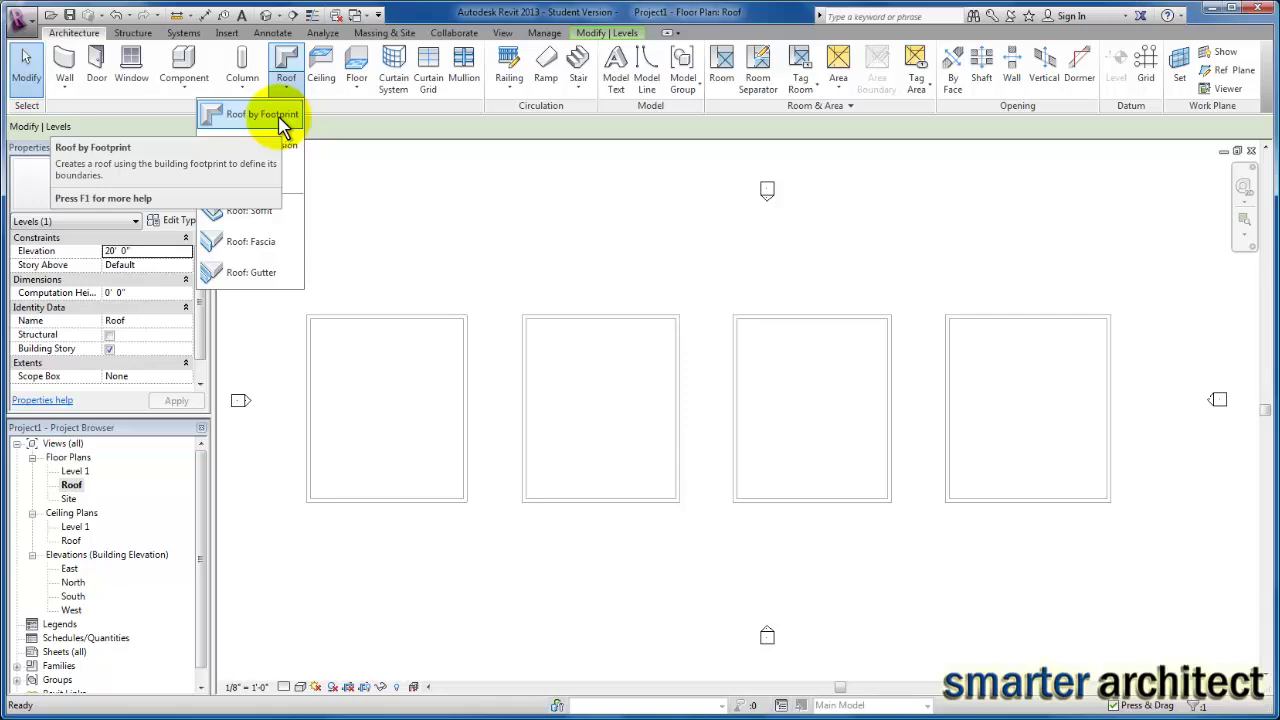
left_click(262, 115)
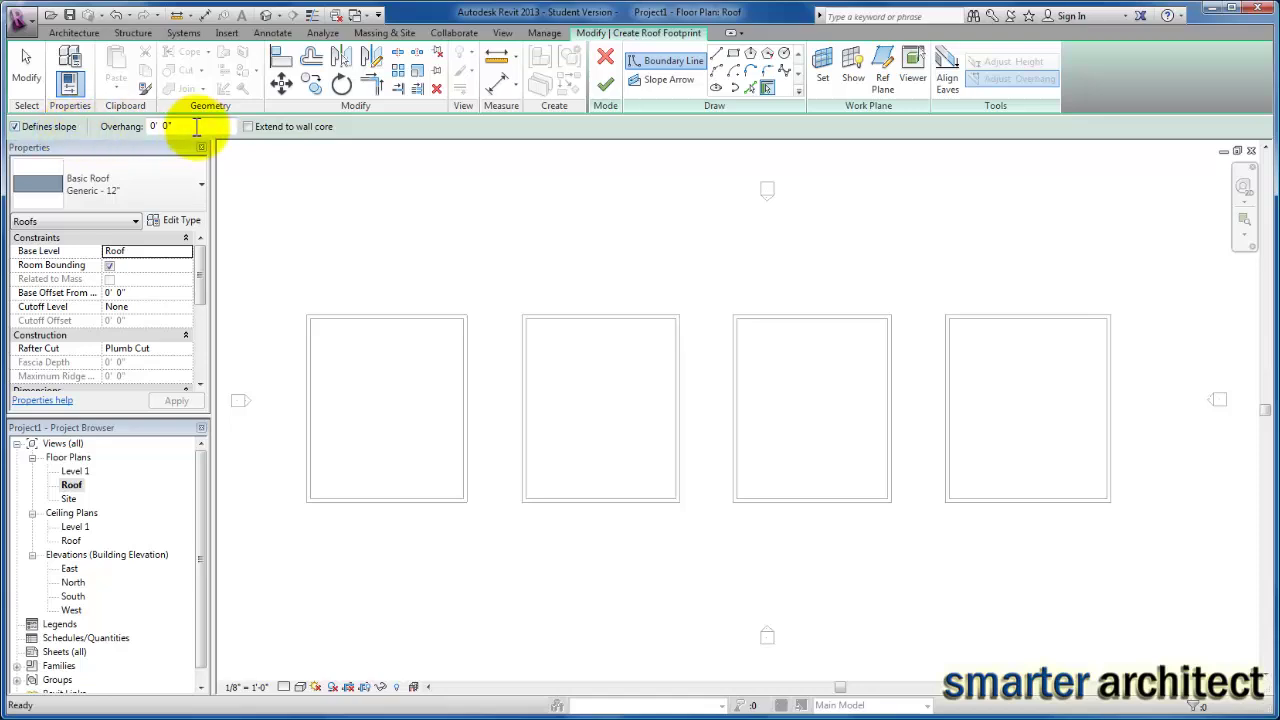
left_click(163, 126)
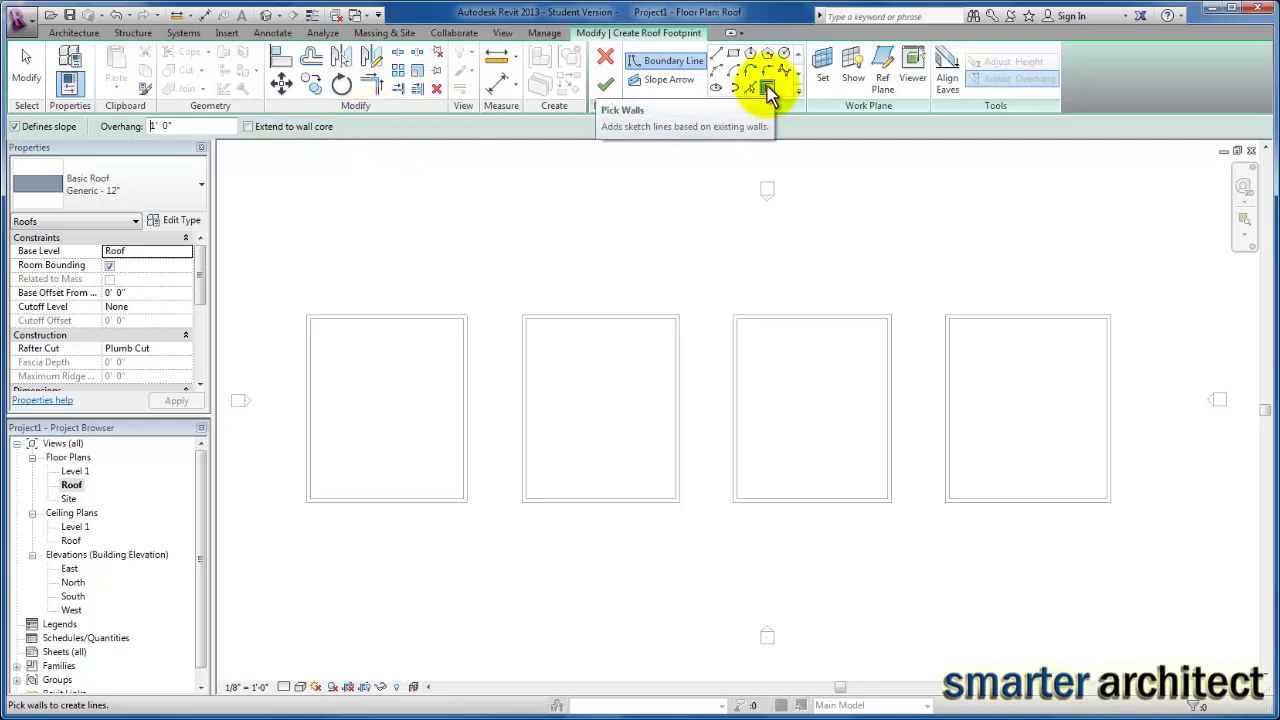
left_click(767, 86)
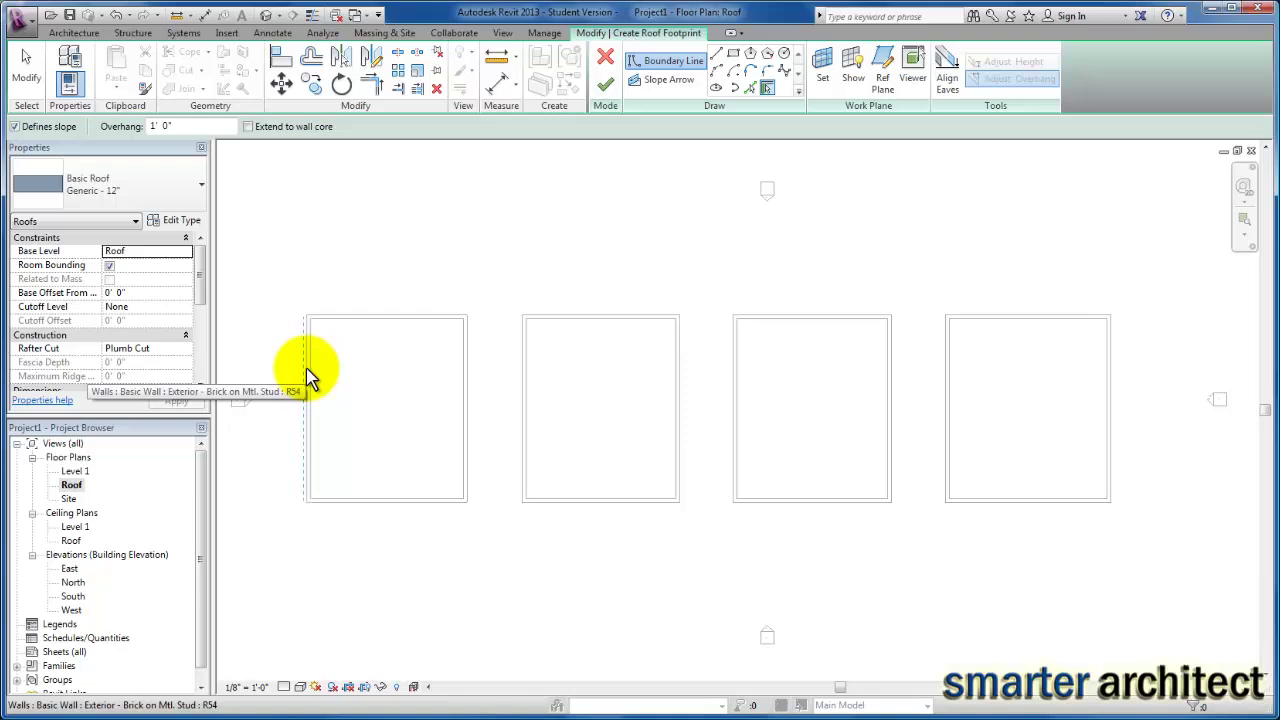
left_click(307, 375)
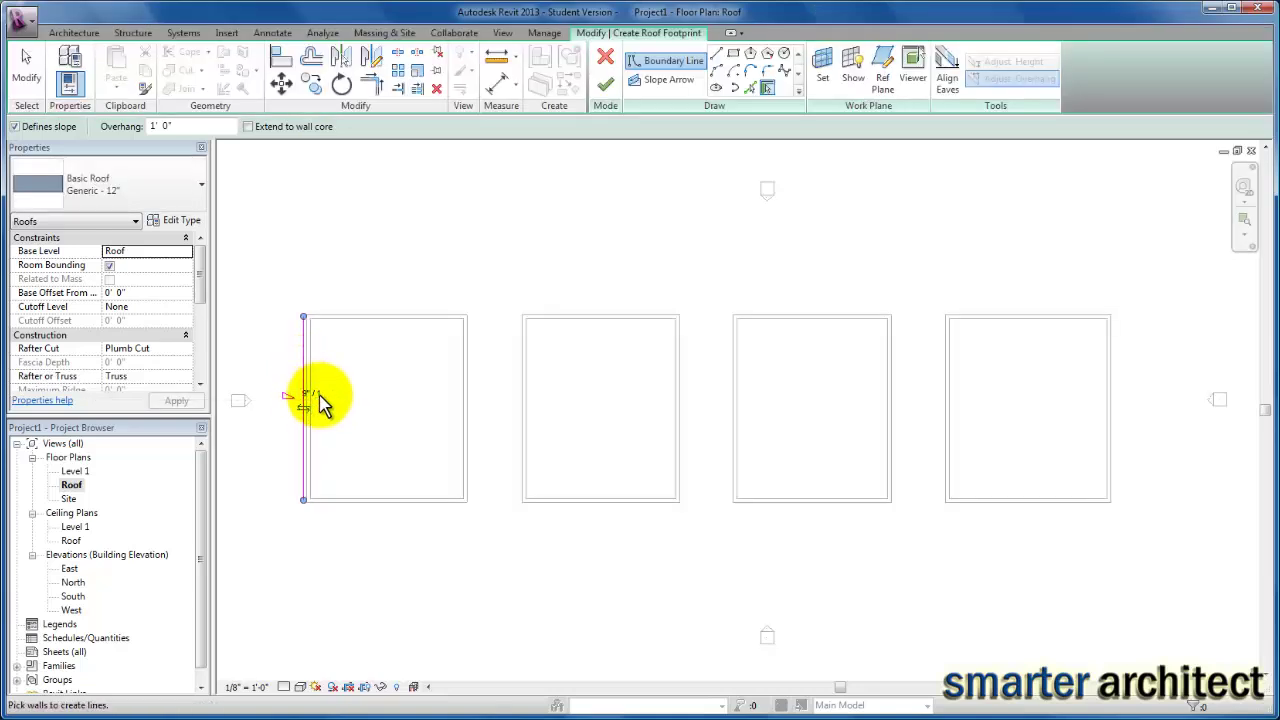
left_click(357, 322)
left_click(460, 395)
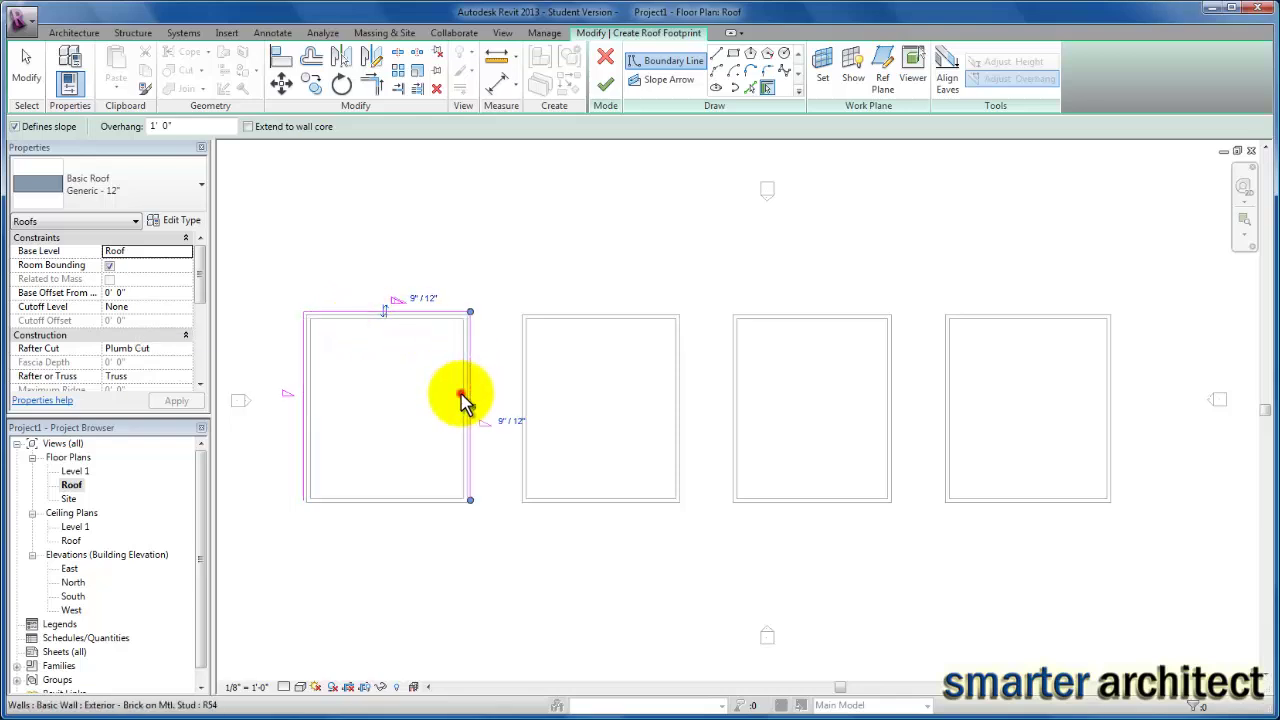
left_click(397, 503)
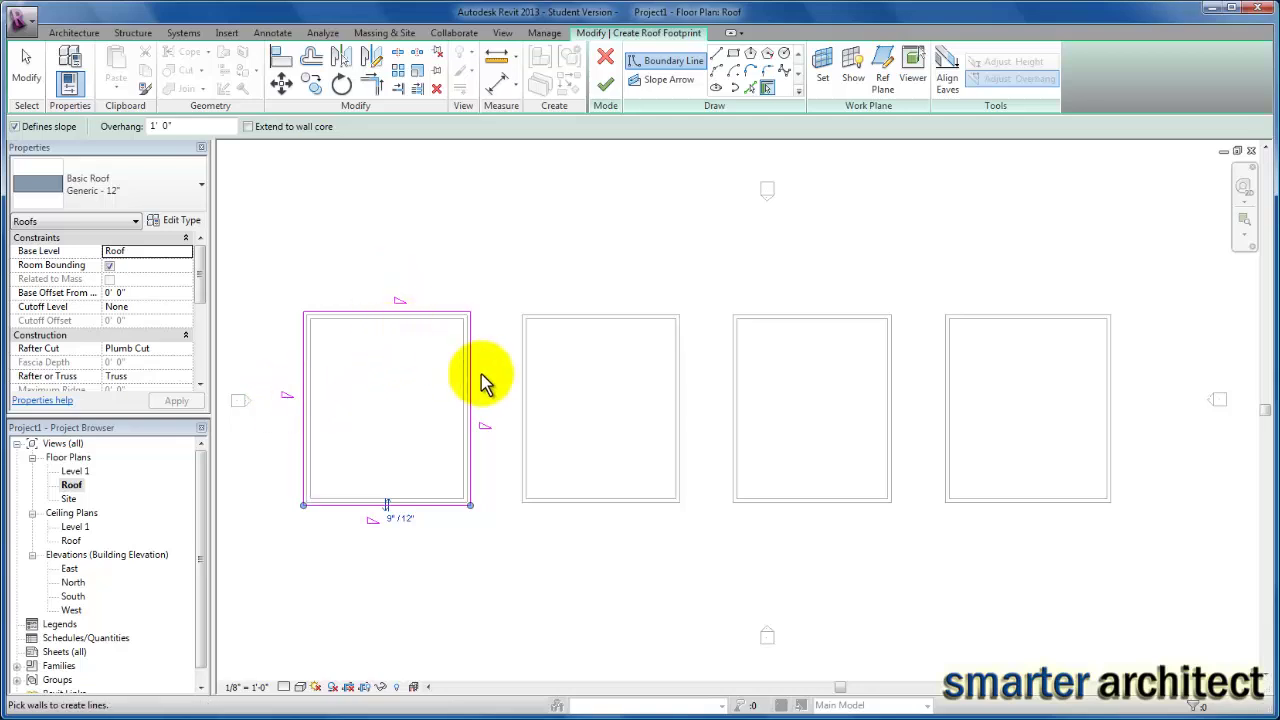
left_click(605, 87)
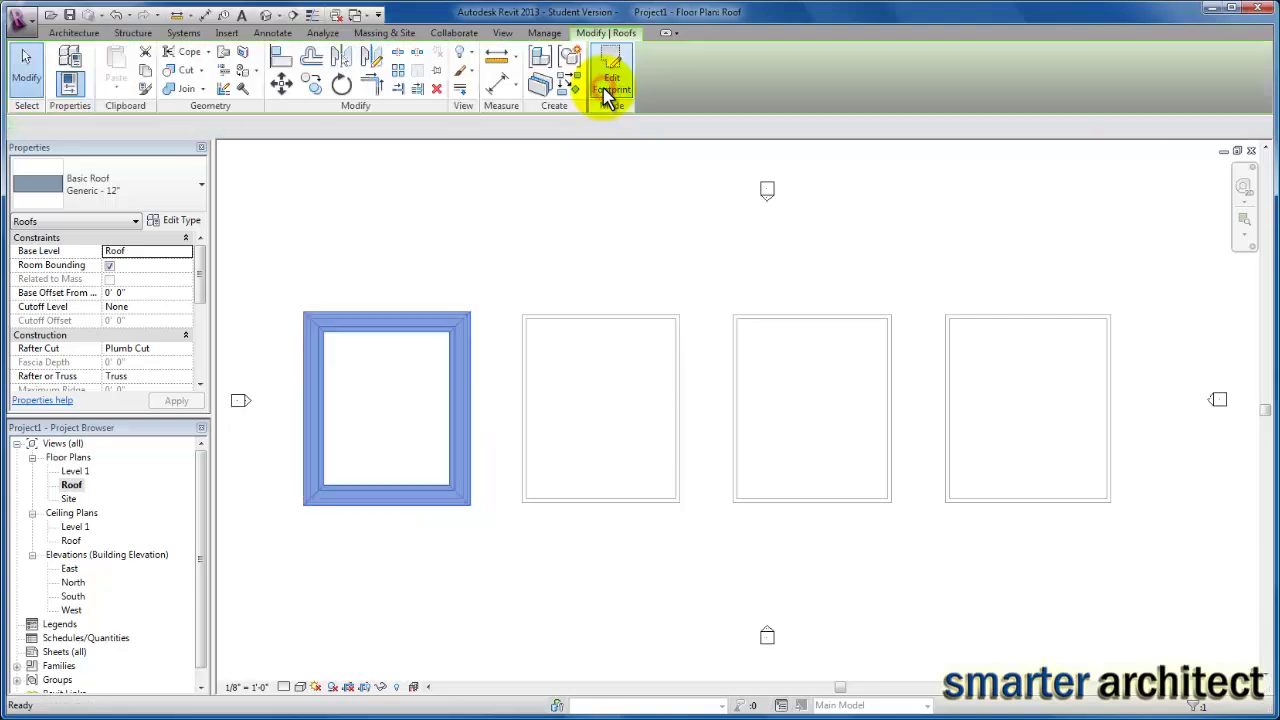
left_click(515, 210)
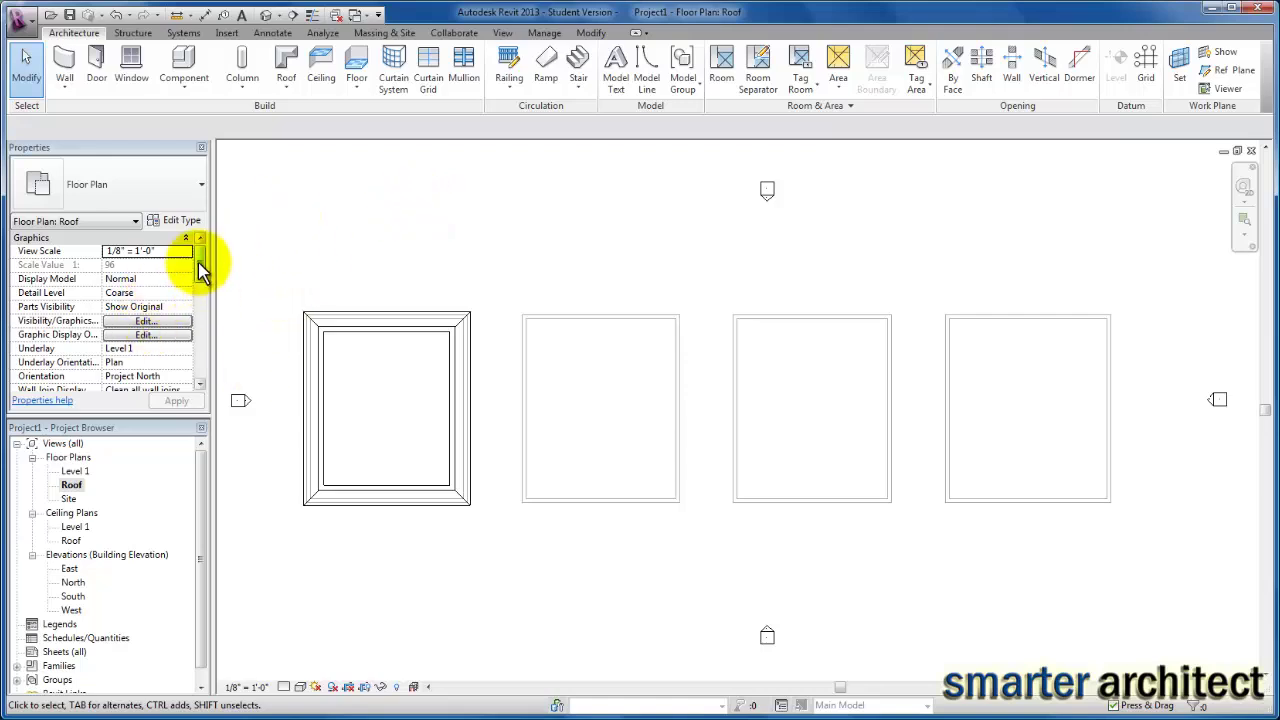
Set the Roof plan's view range to an Unlimited top and a 30' cut plane offset.
left_click_drag(199, 269, 205, 300)
scroll(195, 298, "down", 2)
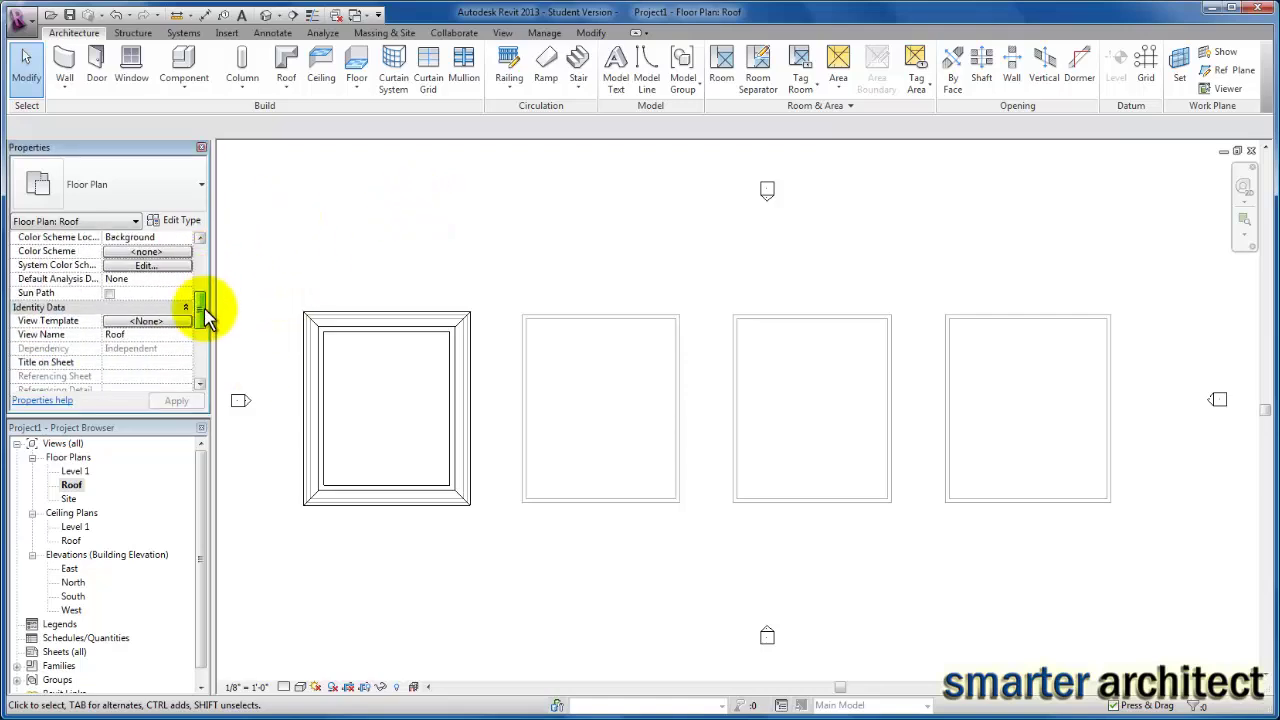
scroll(210, 322, "up", 4)
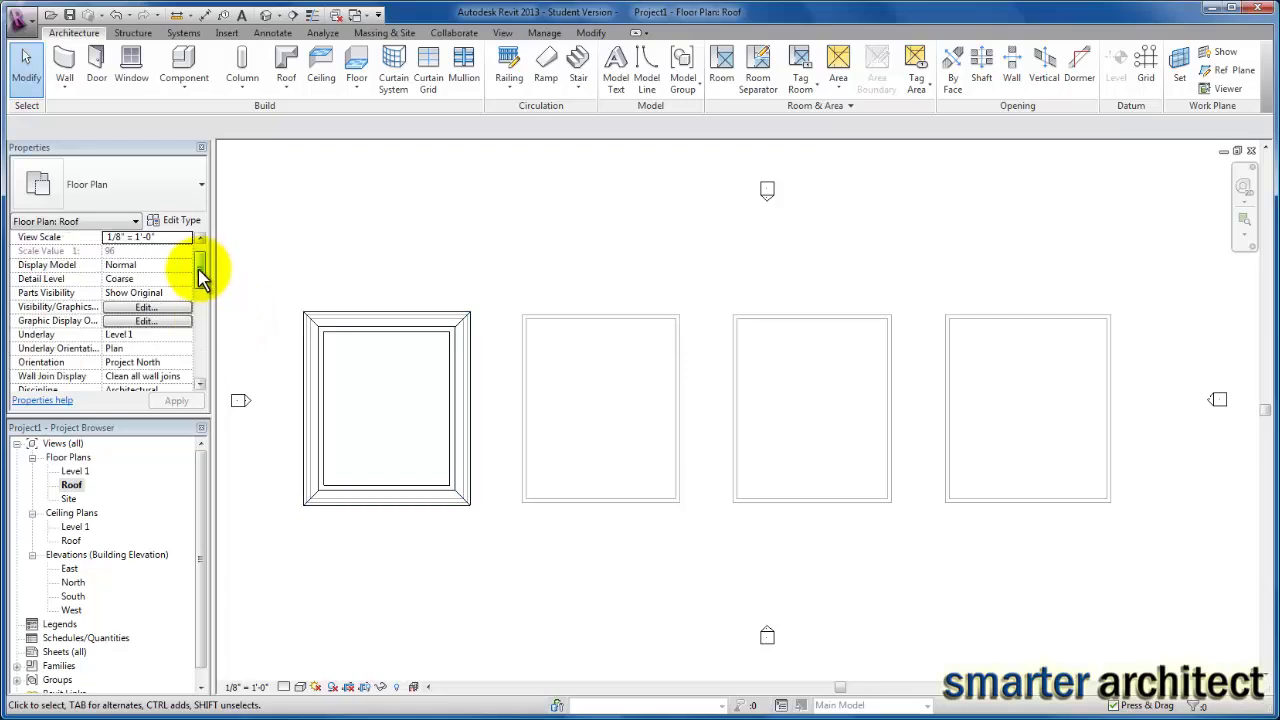
left_click_drag(200, 271, 205, 340)
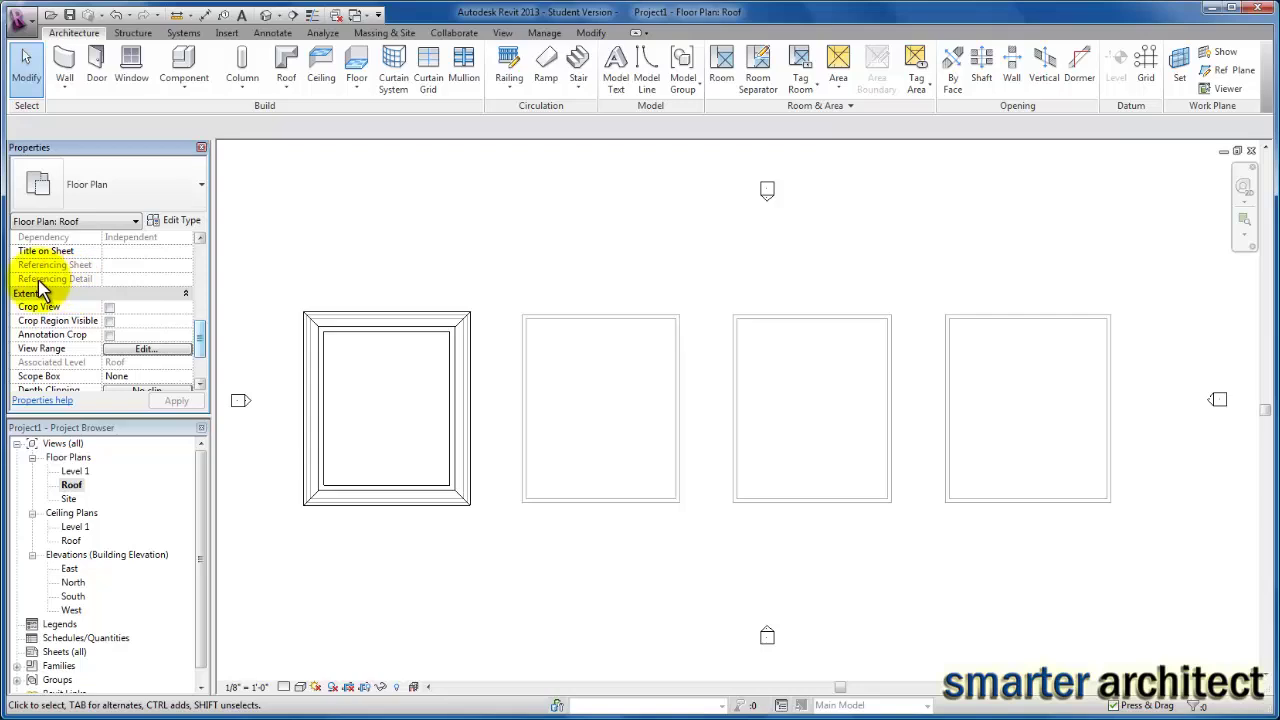
left_click(167, 351)
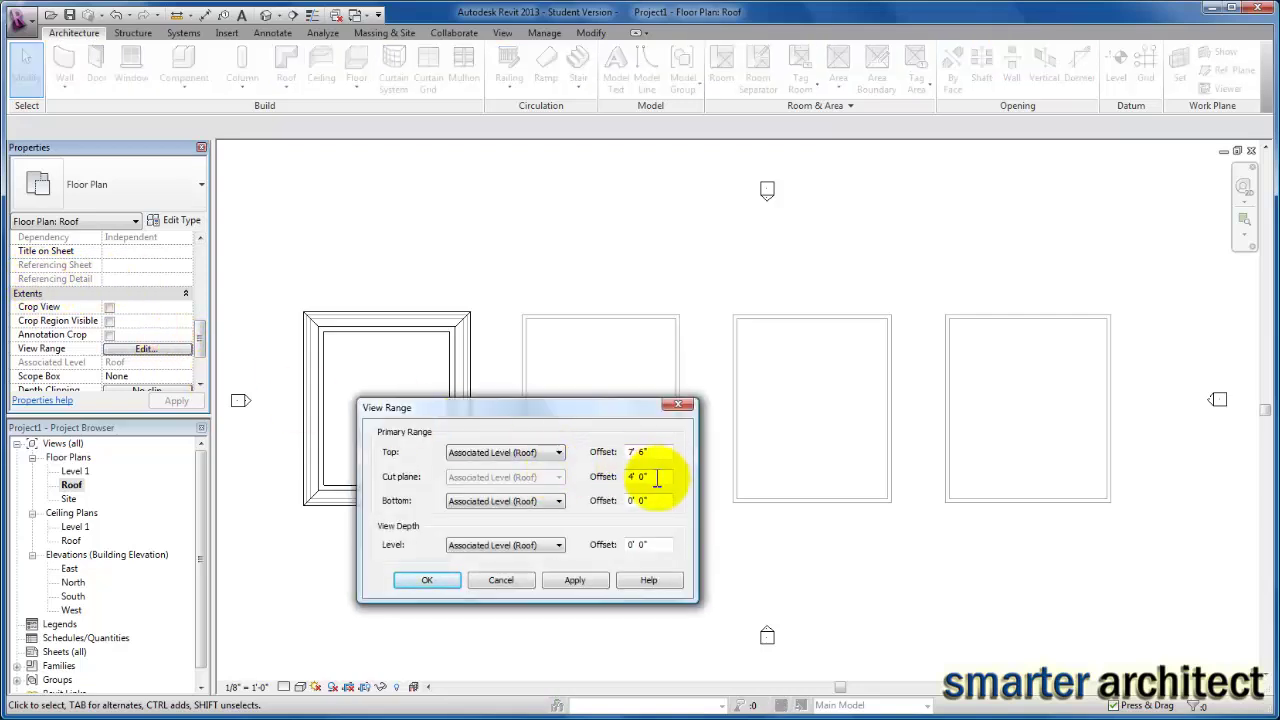
left_click_drag(652, 477, 620, 478)
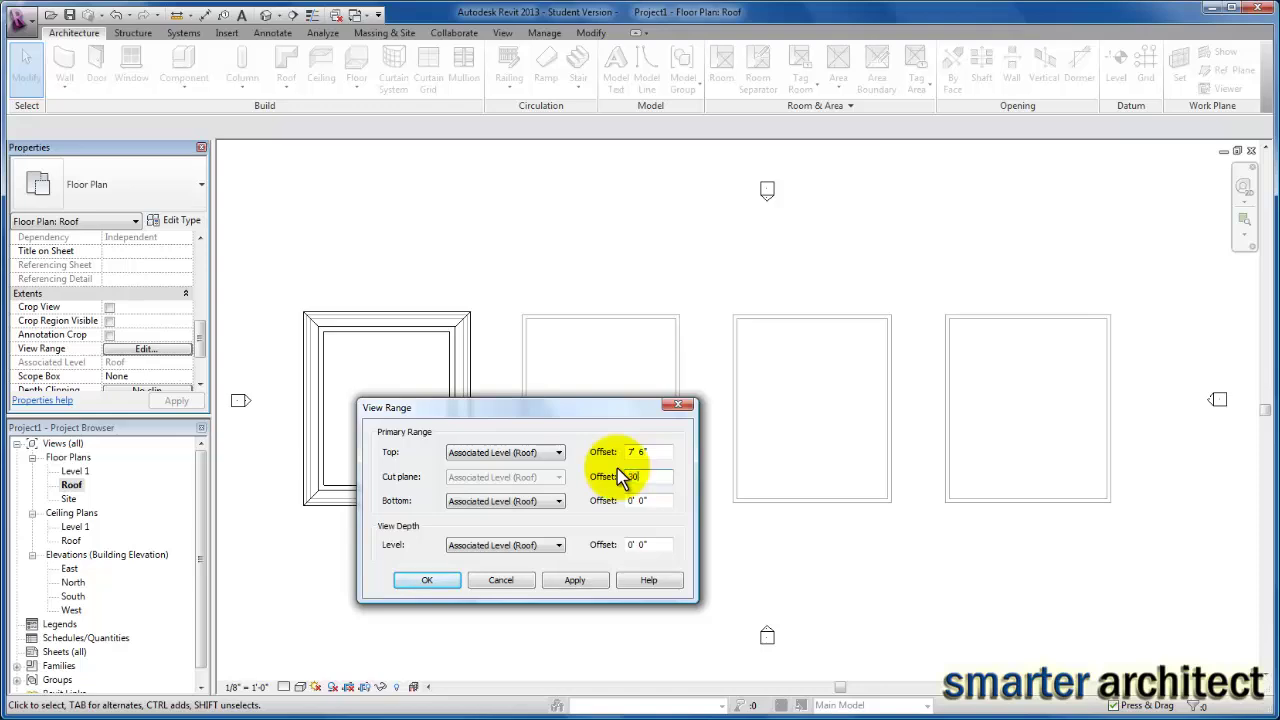
left_click(552, 452)
left_click(468, 486)
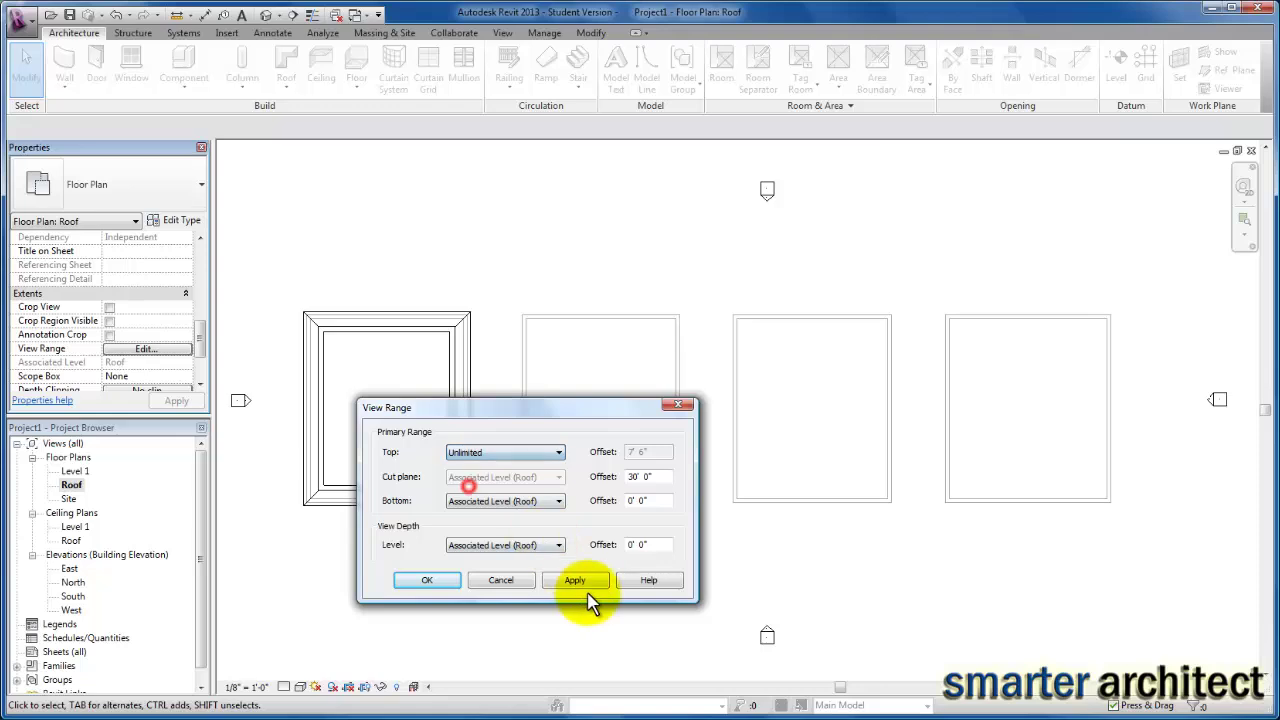
left_click(575, 582)
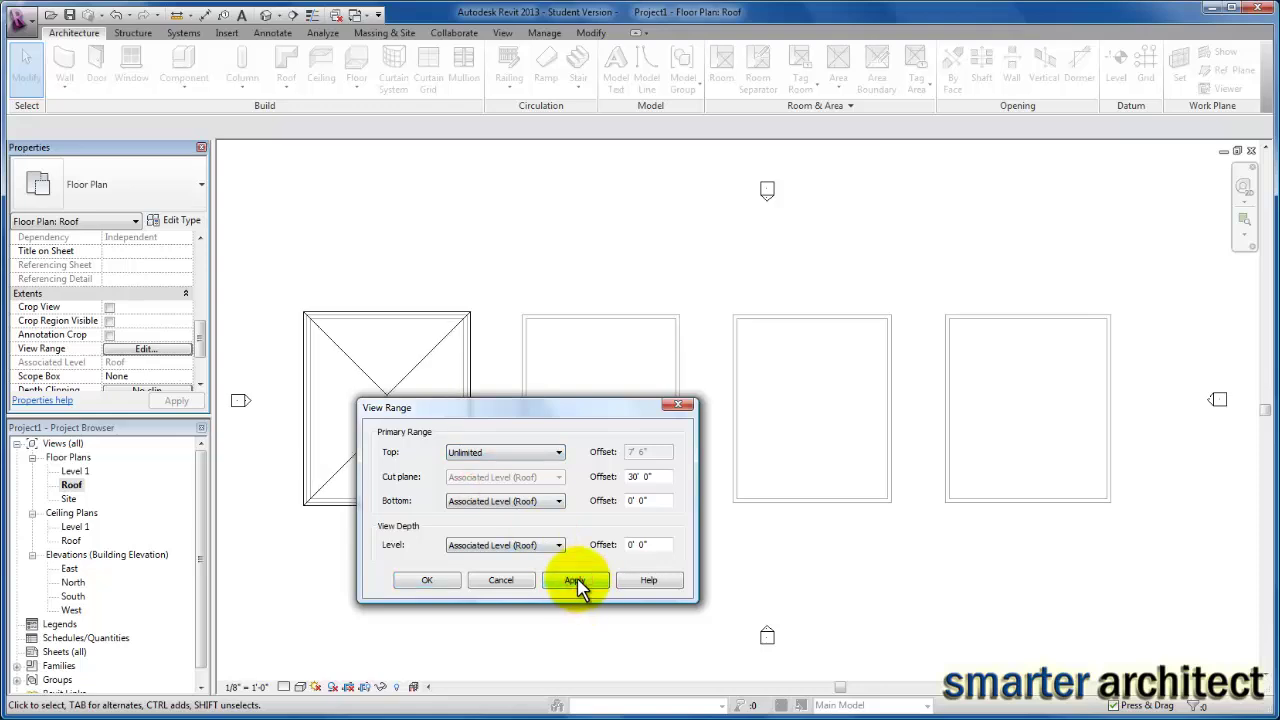
left_click(426, 580)
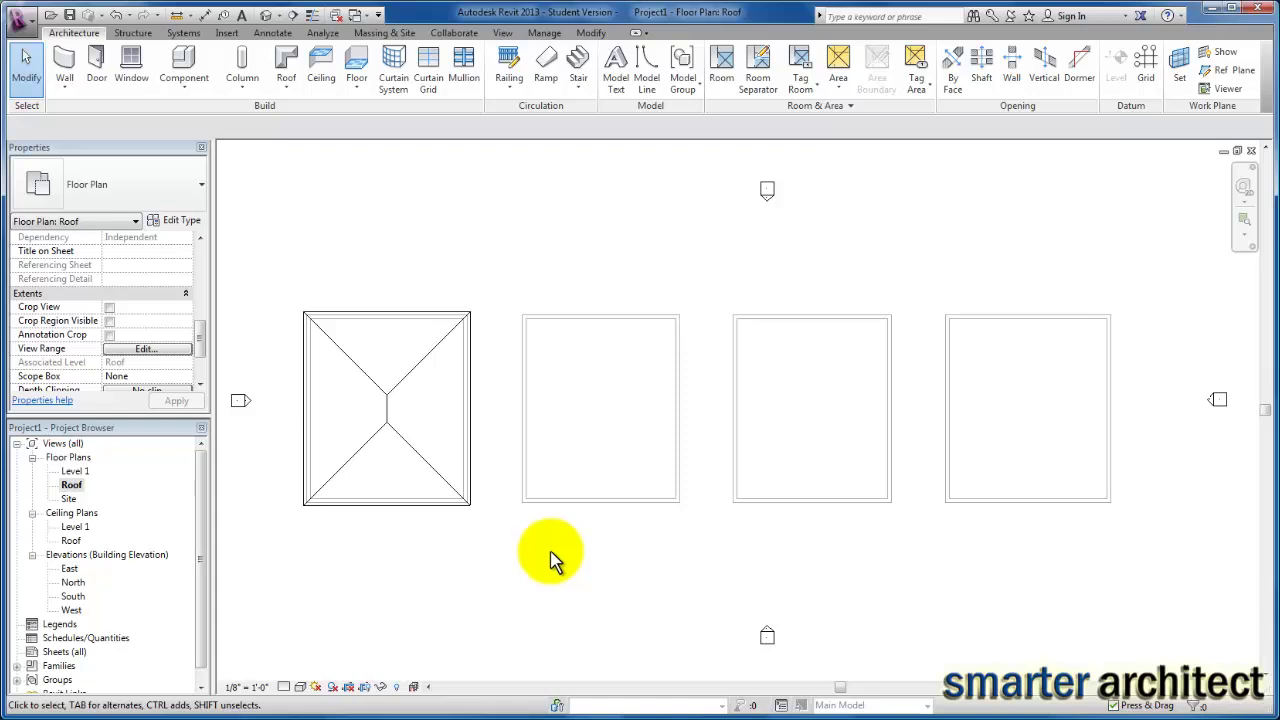
Create a gable roof by footprint over the second building from the west, with only the east and west walls defining slope.
left_click(286, 87)
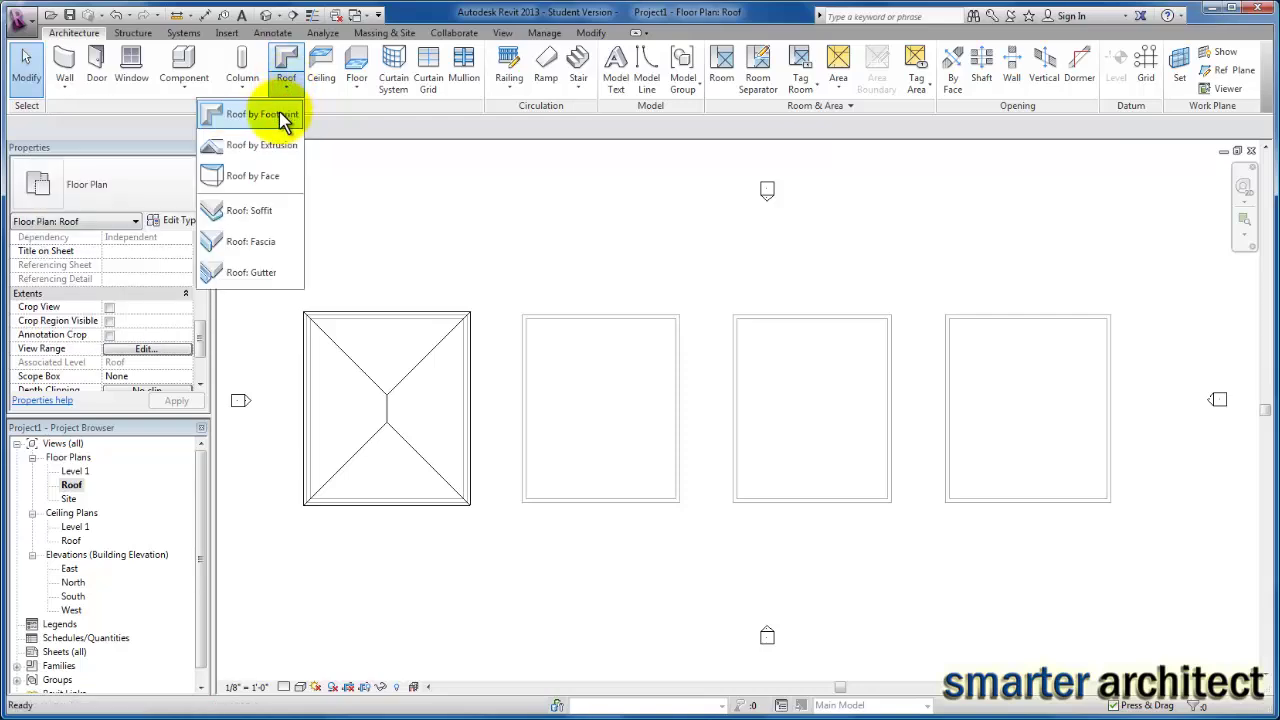
left_click(280, 115)
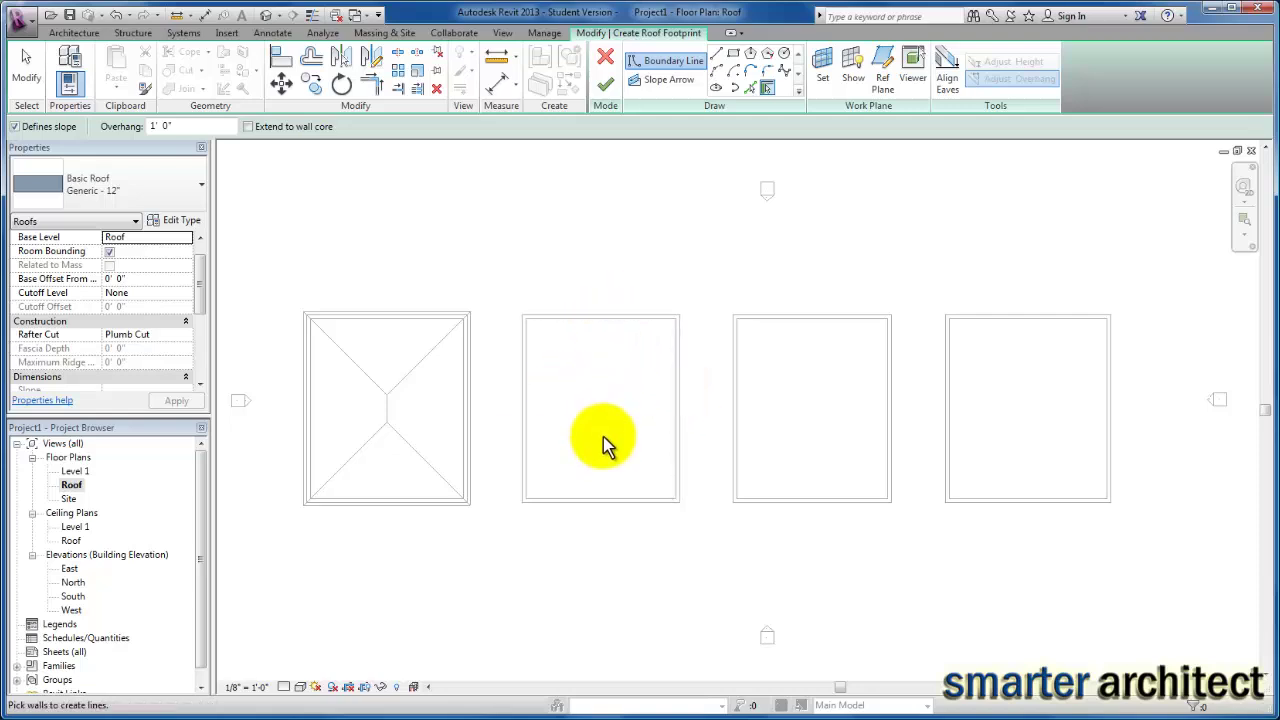
left_click(525, 396)
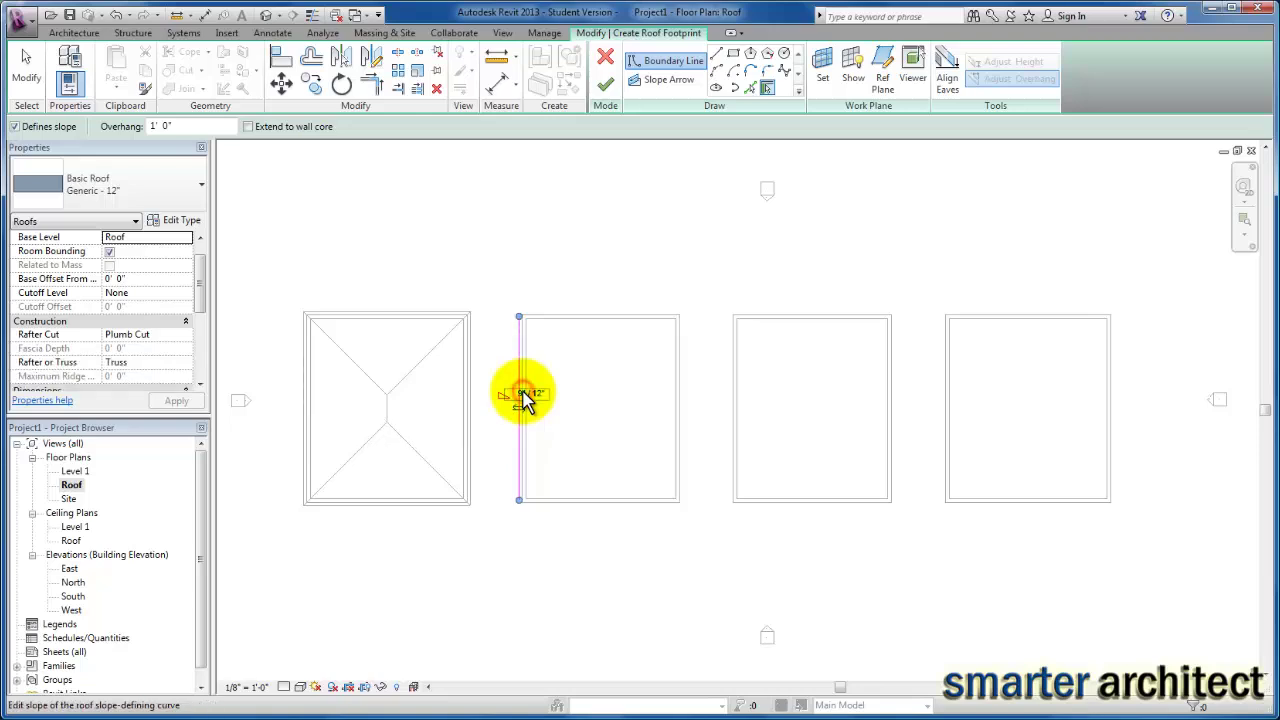
left_click(680, 390)
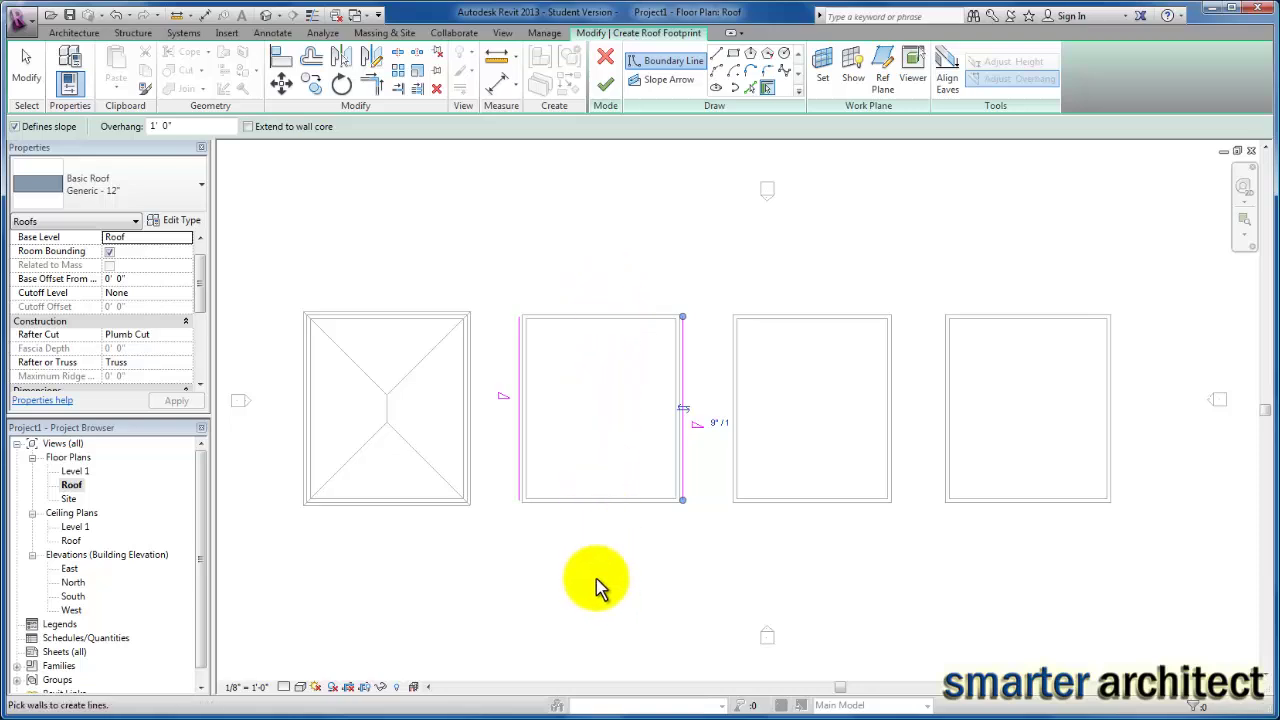
left_click(22, 127)
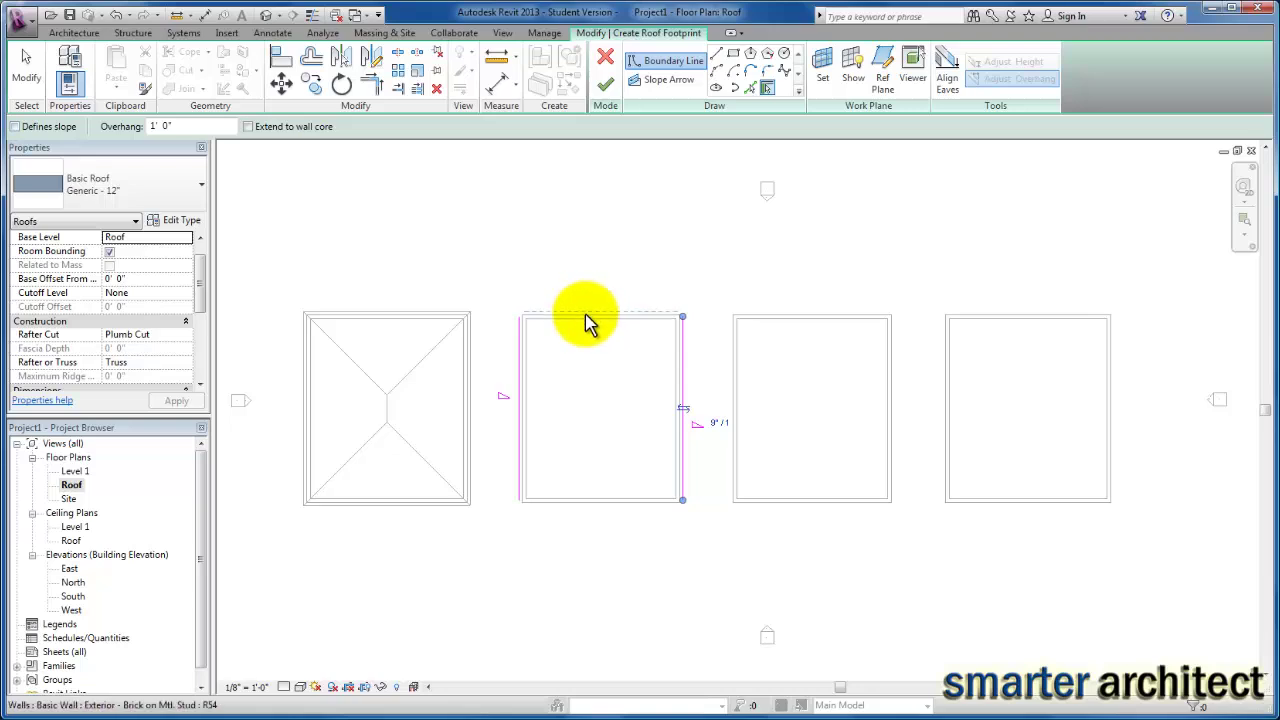
left_click(585, 314)
left_click(609, 507)
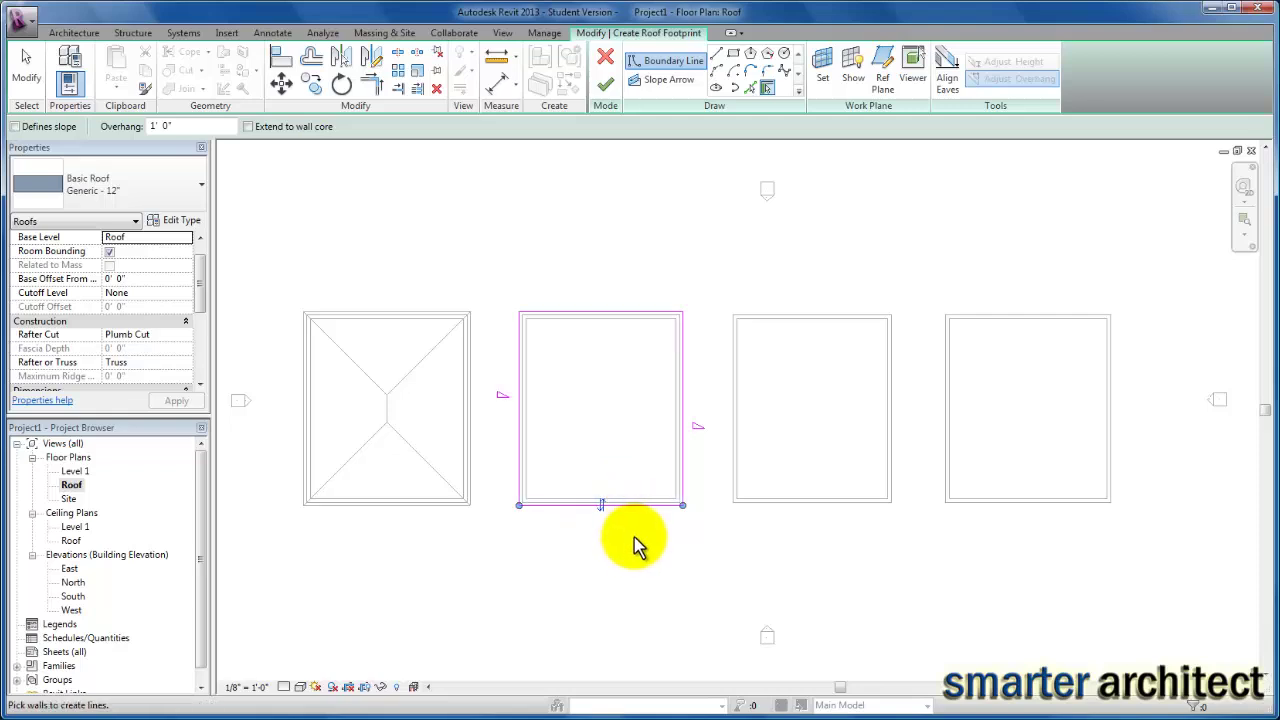
left_click(606, 87)
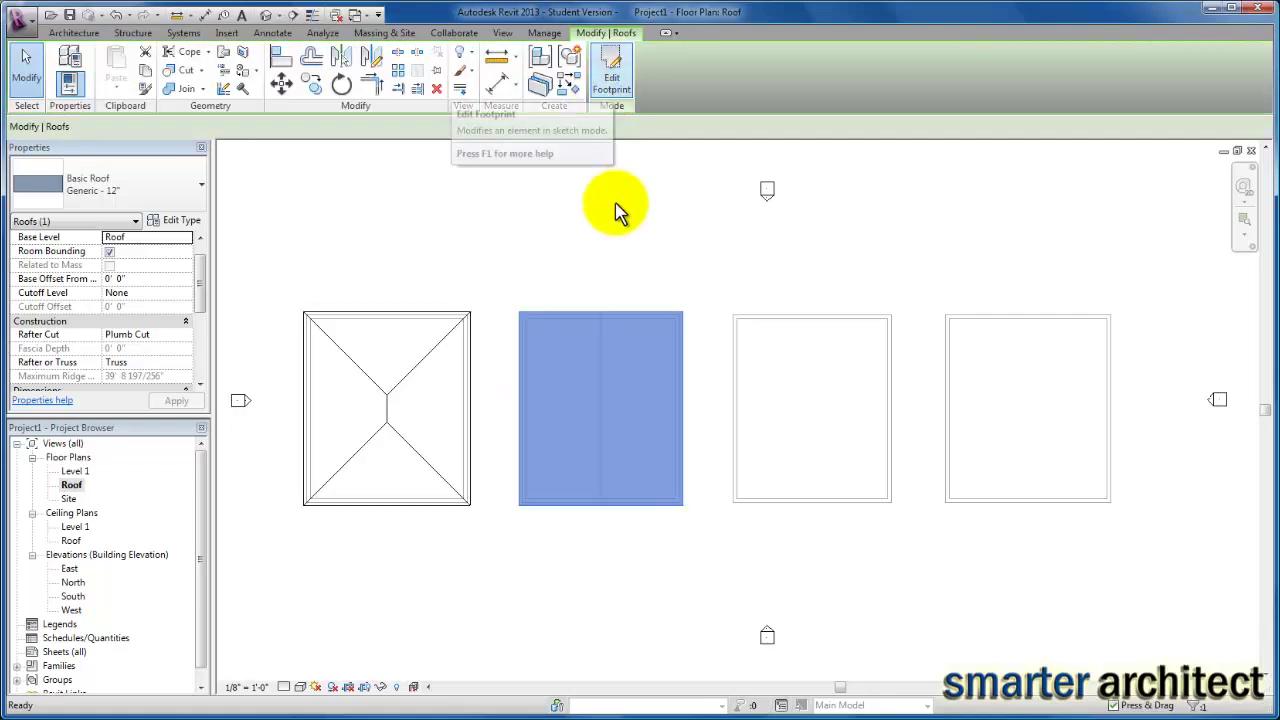
left_click(603, 257)
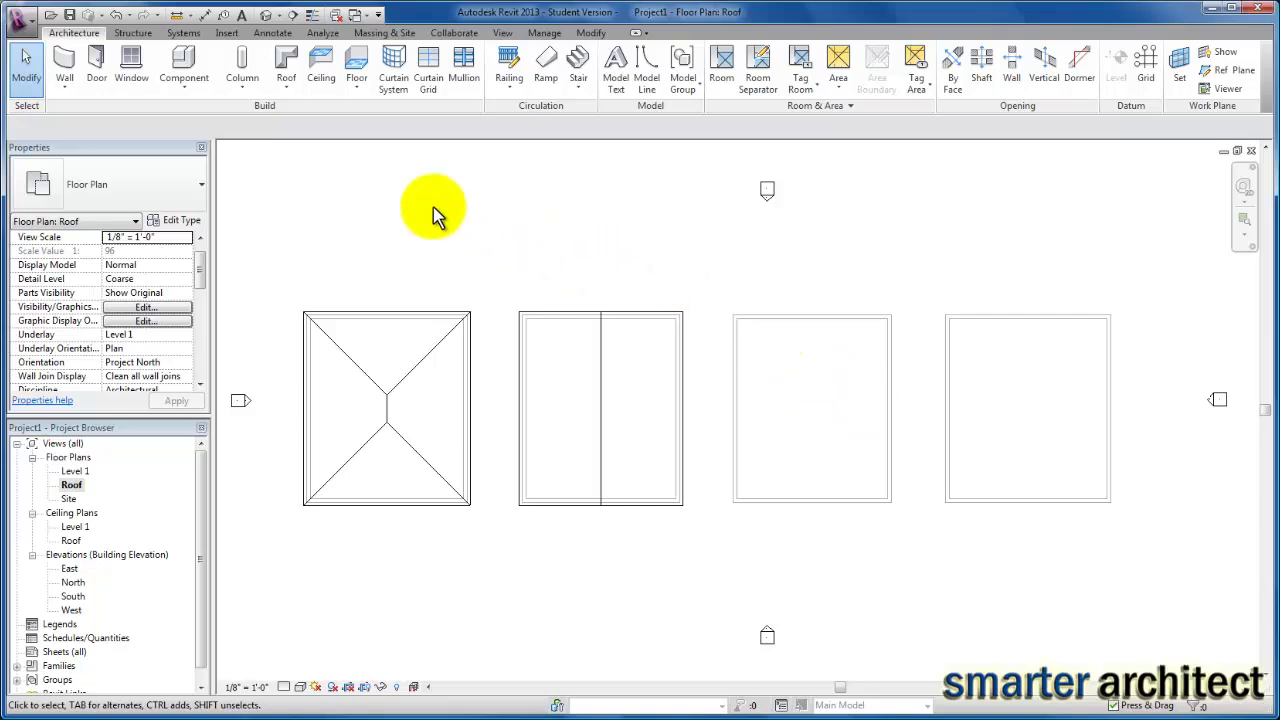
Create a single-slope roof by footprint over the third building from the west, with 1' overhang and only the west wall defining slope.
left_click(290, 92)
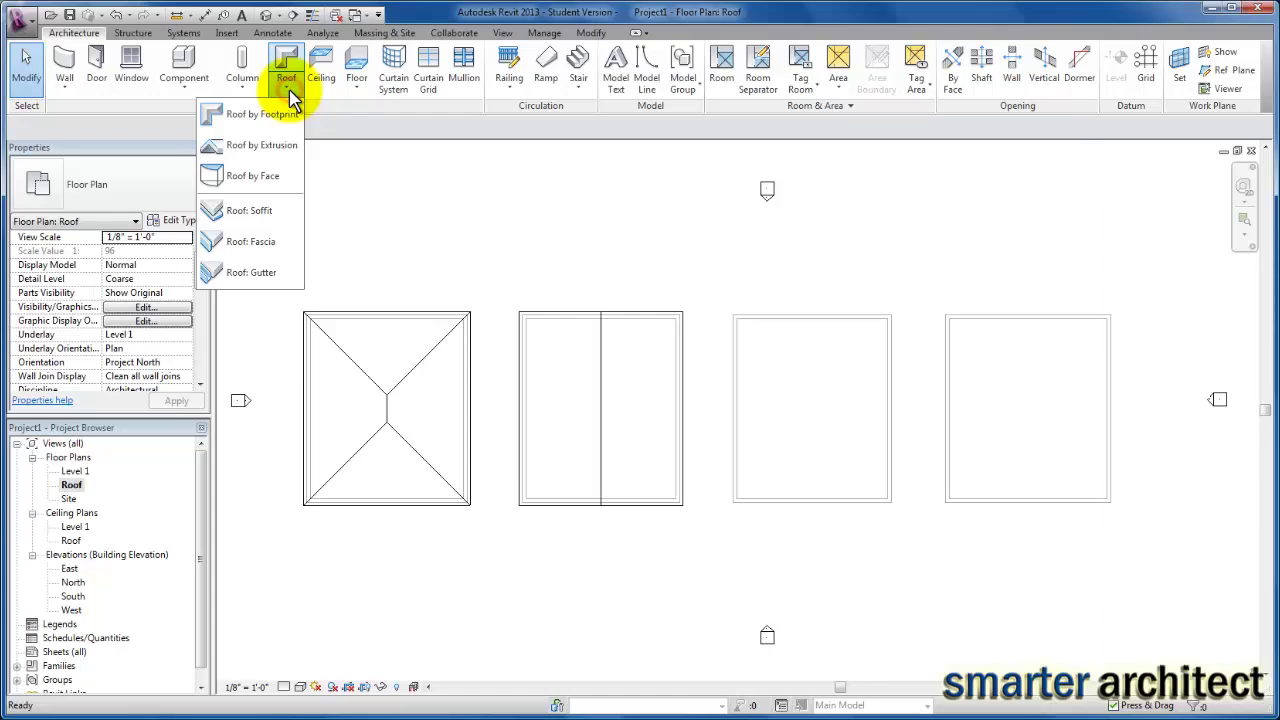
left_click(281, 114)
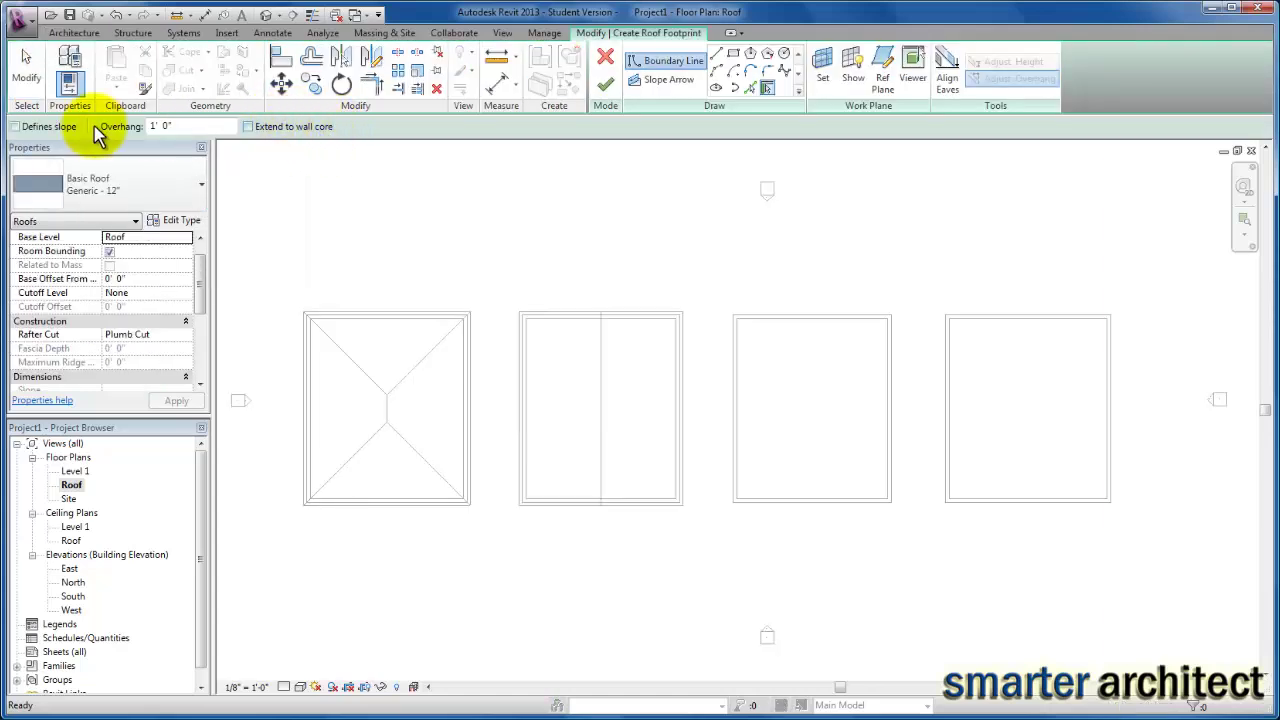
left_click(15, 127)
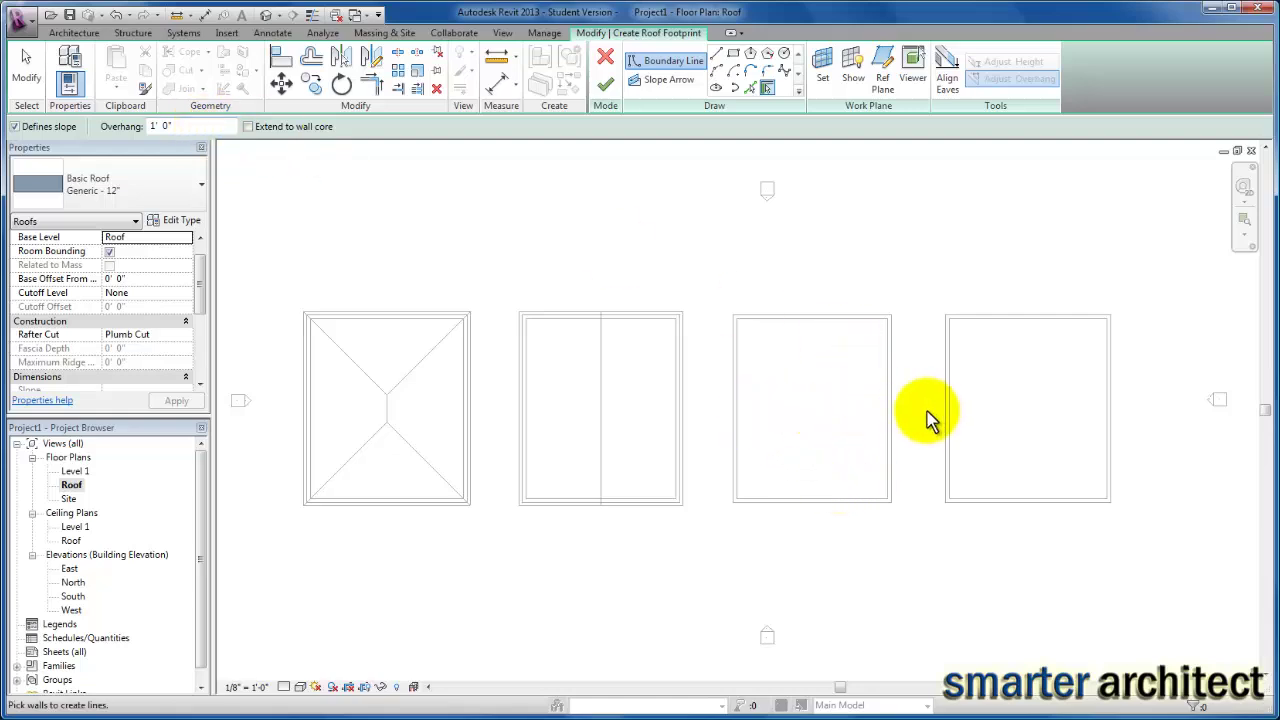
left_click(730, 406)
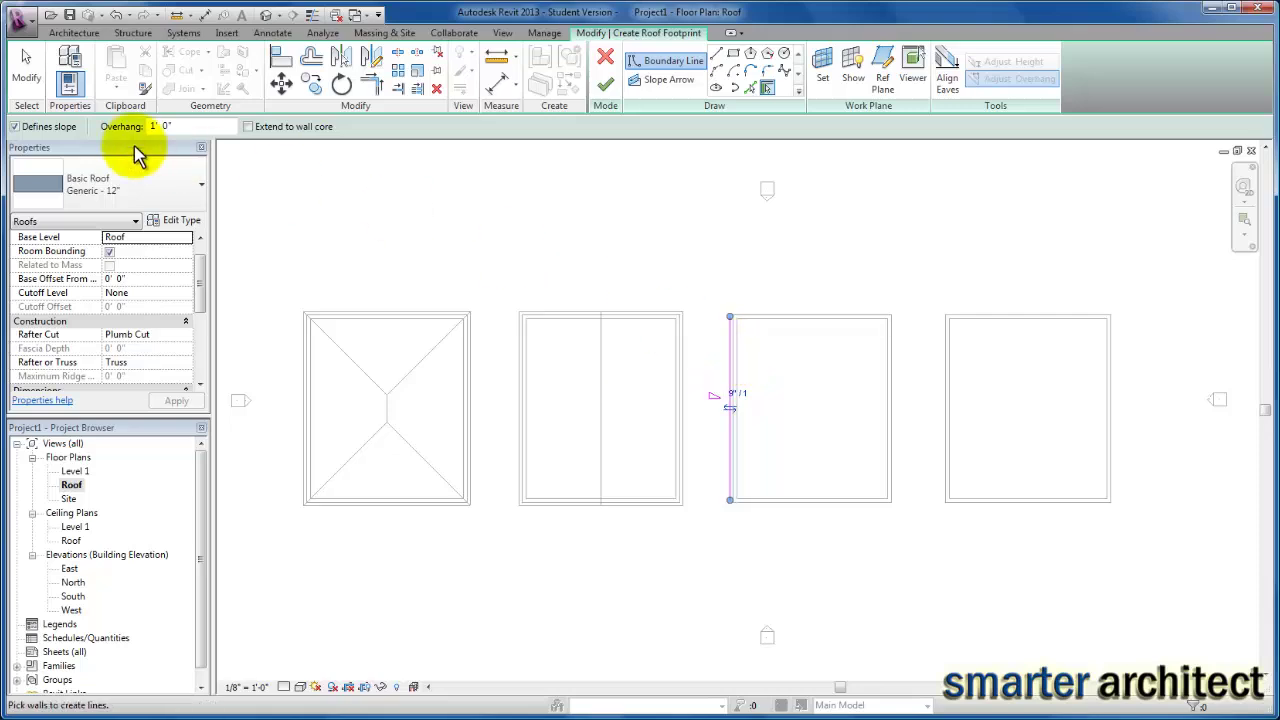
left_click(15, 127)
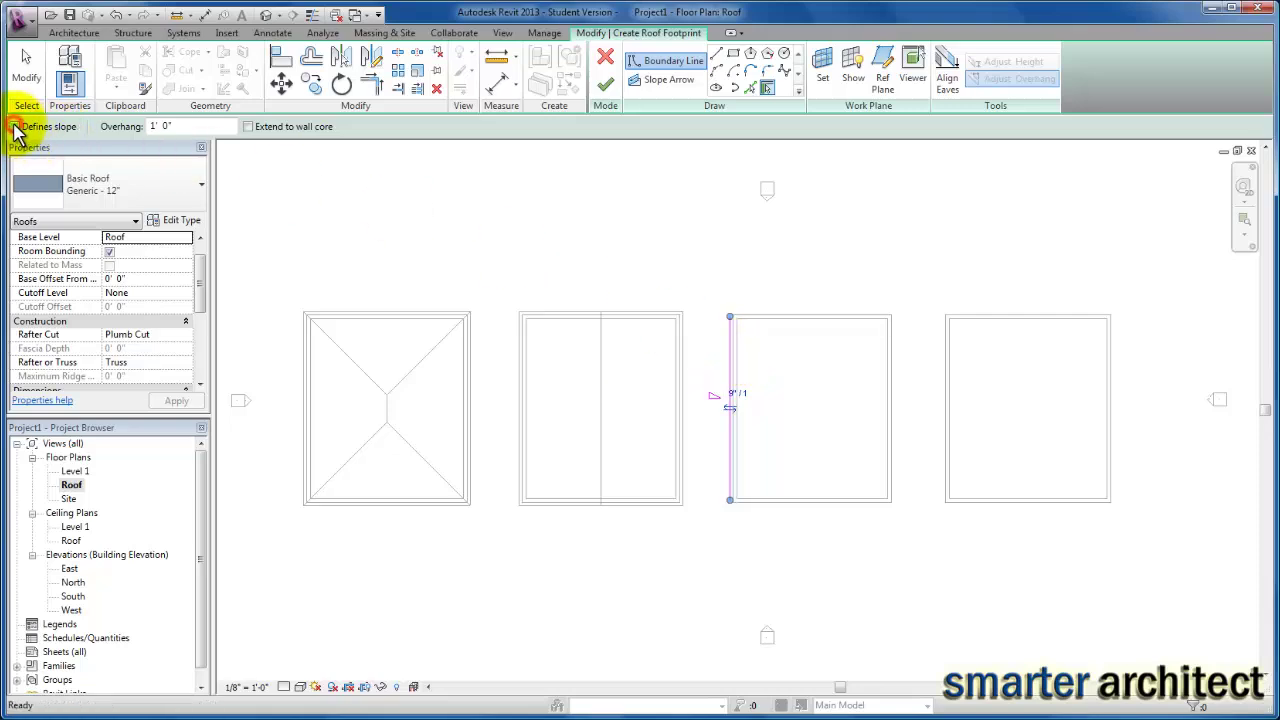
left_click(808, 321)
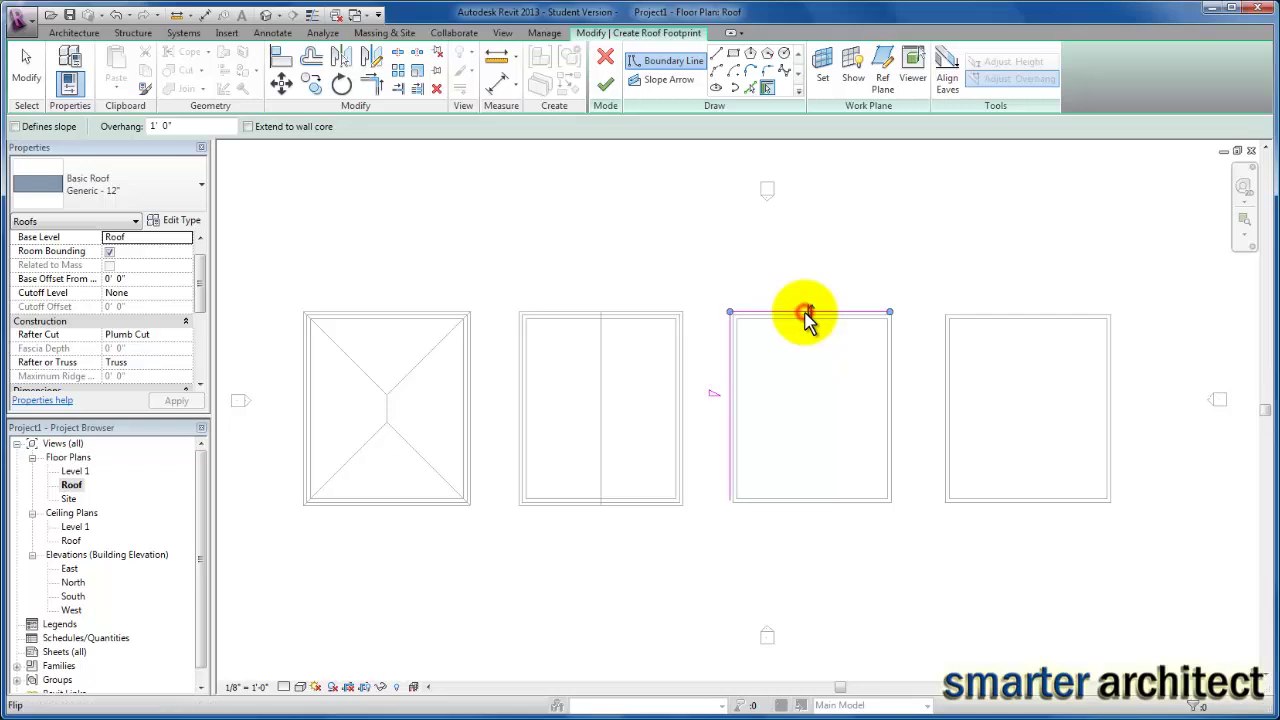
left_click(892, 401)
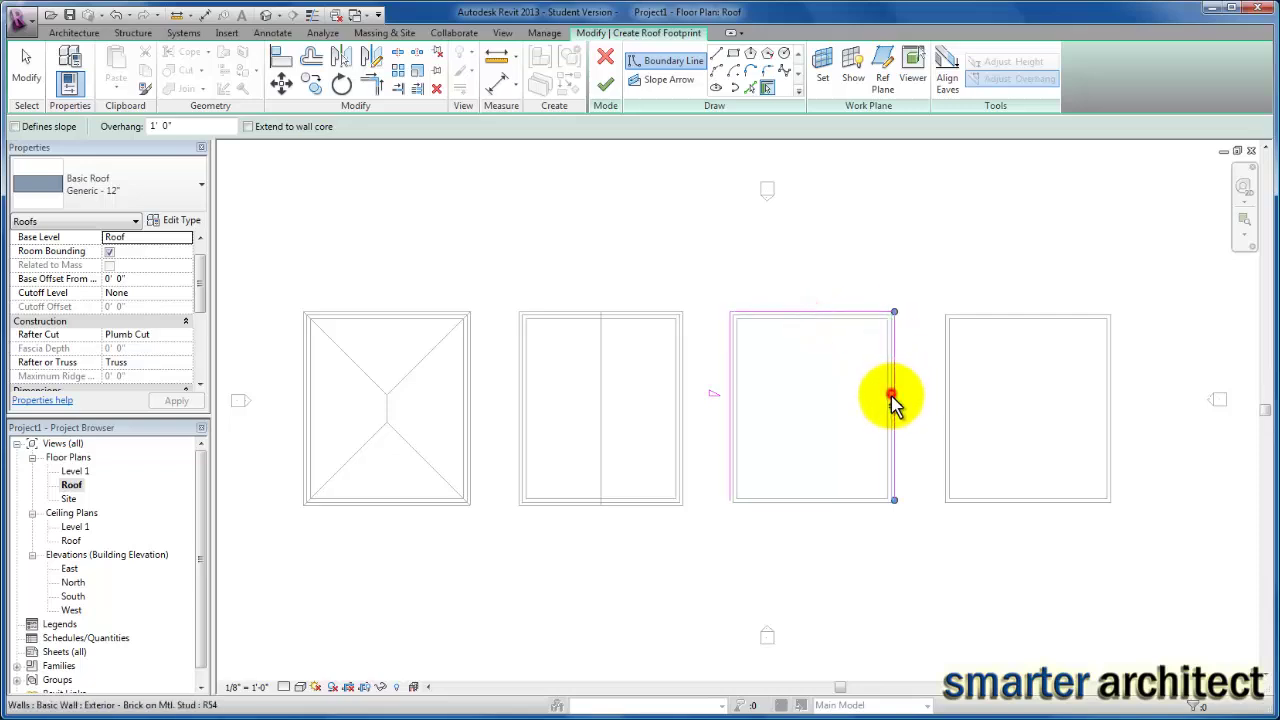
left_click(820, 503)
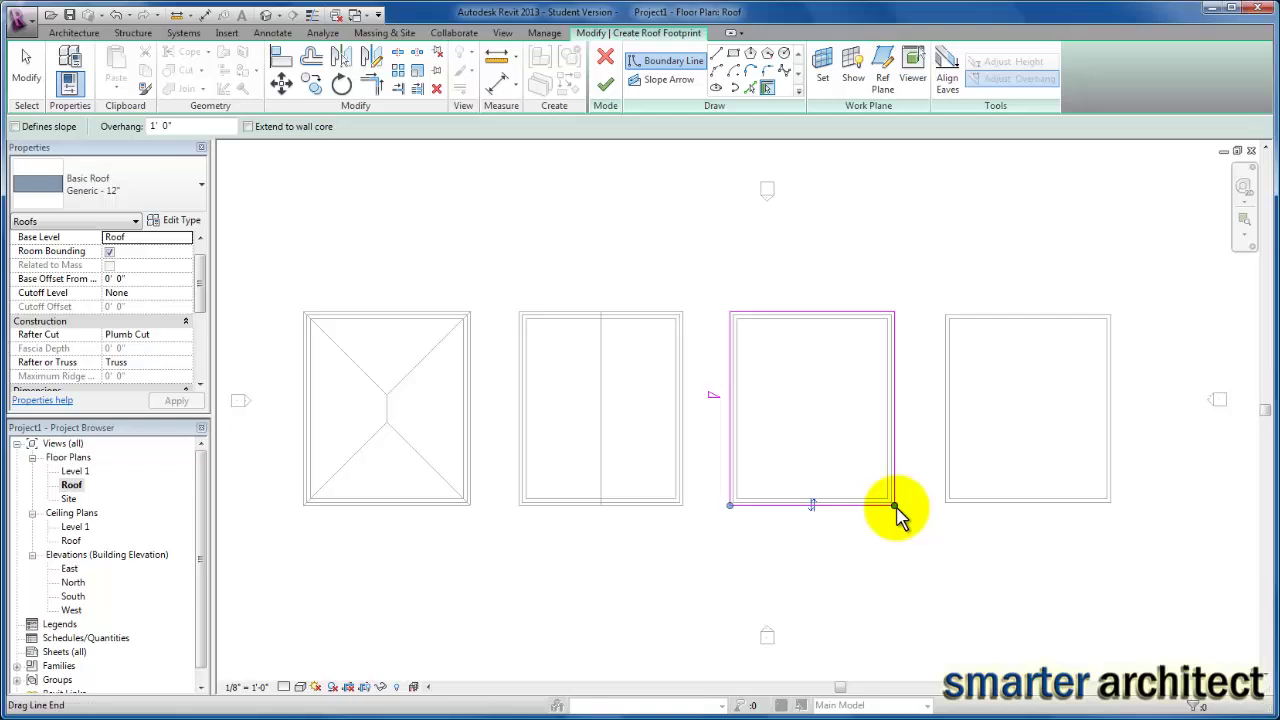
left_click(606, 90)
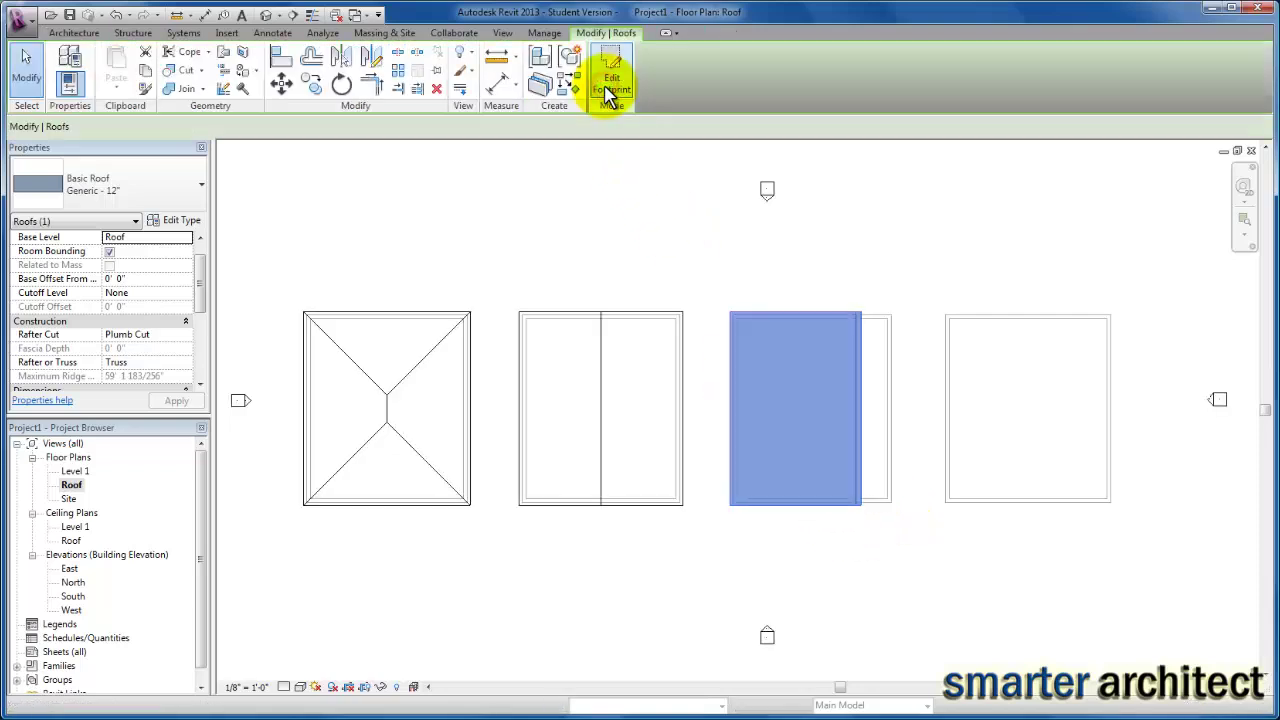
left_click(788, 268)
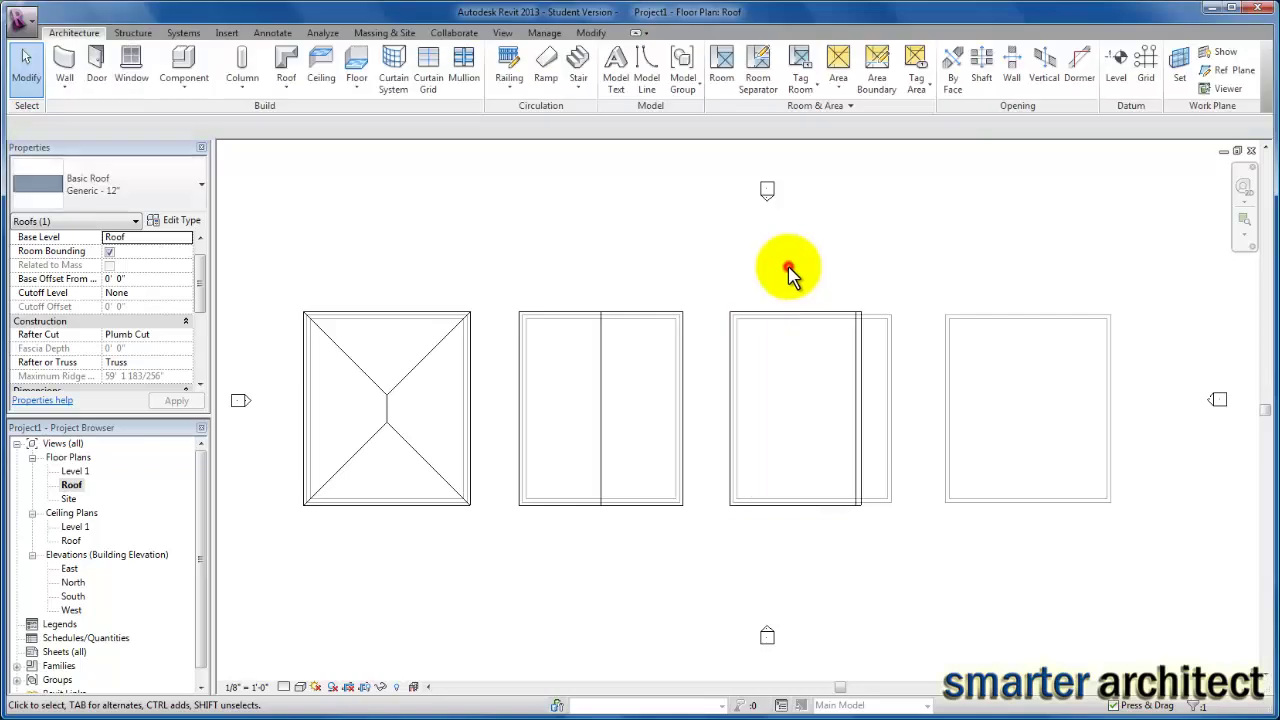
Set the slope of the third building's roof to 5.
left_click(857, 378)
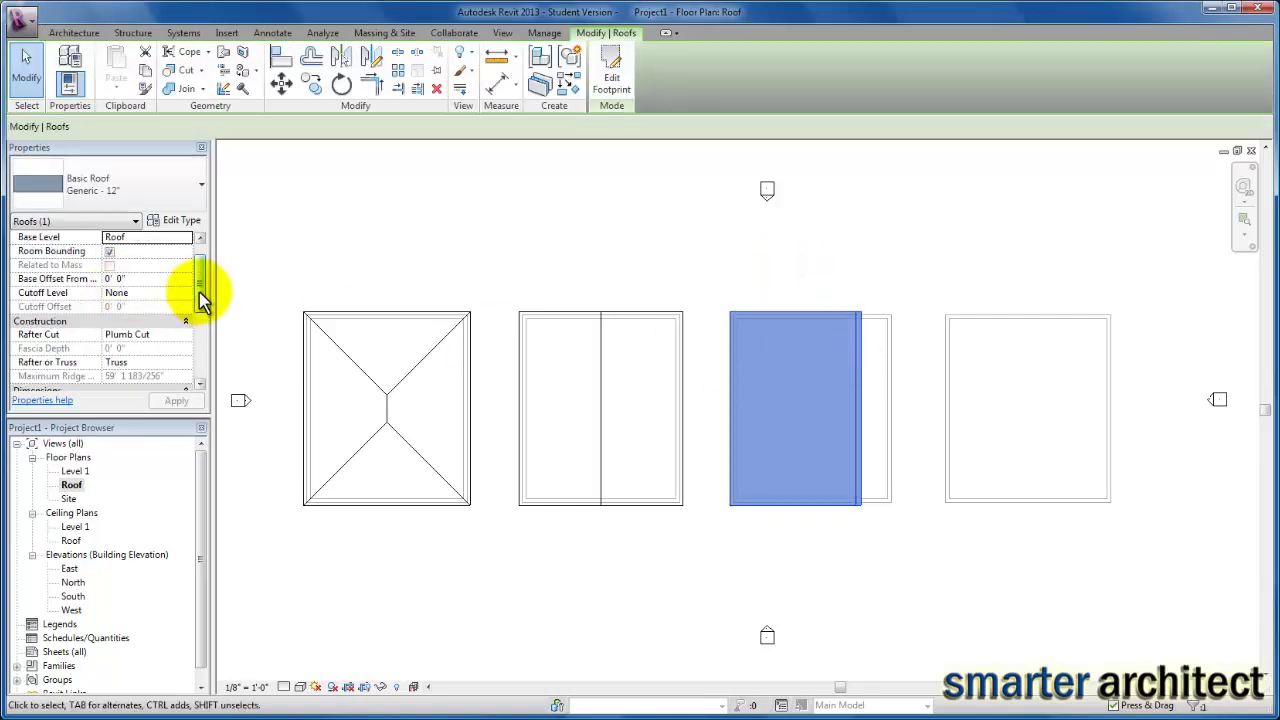
left_click_drag(199, 291, 209, 345)
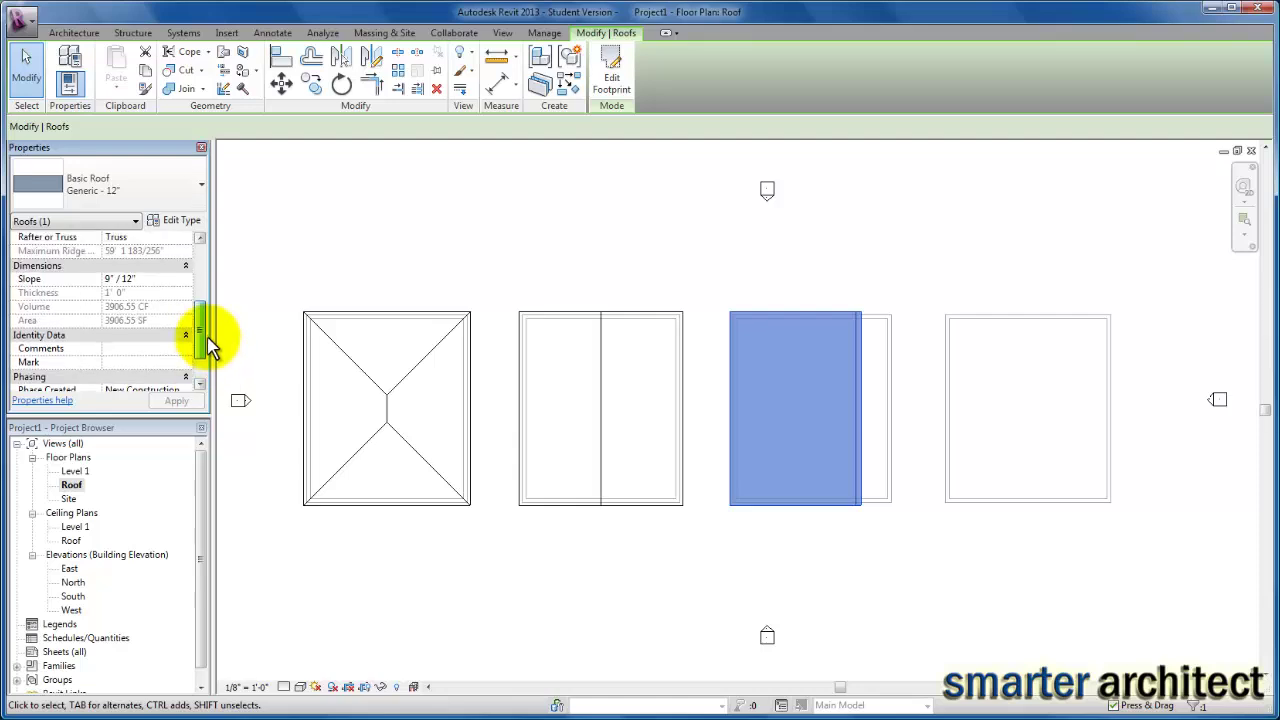
left_click(163, 279)
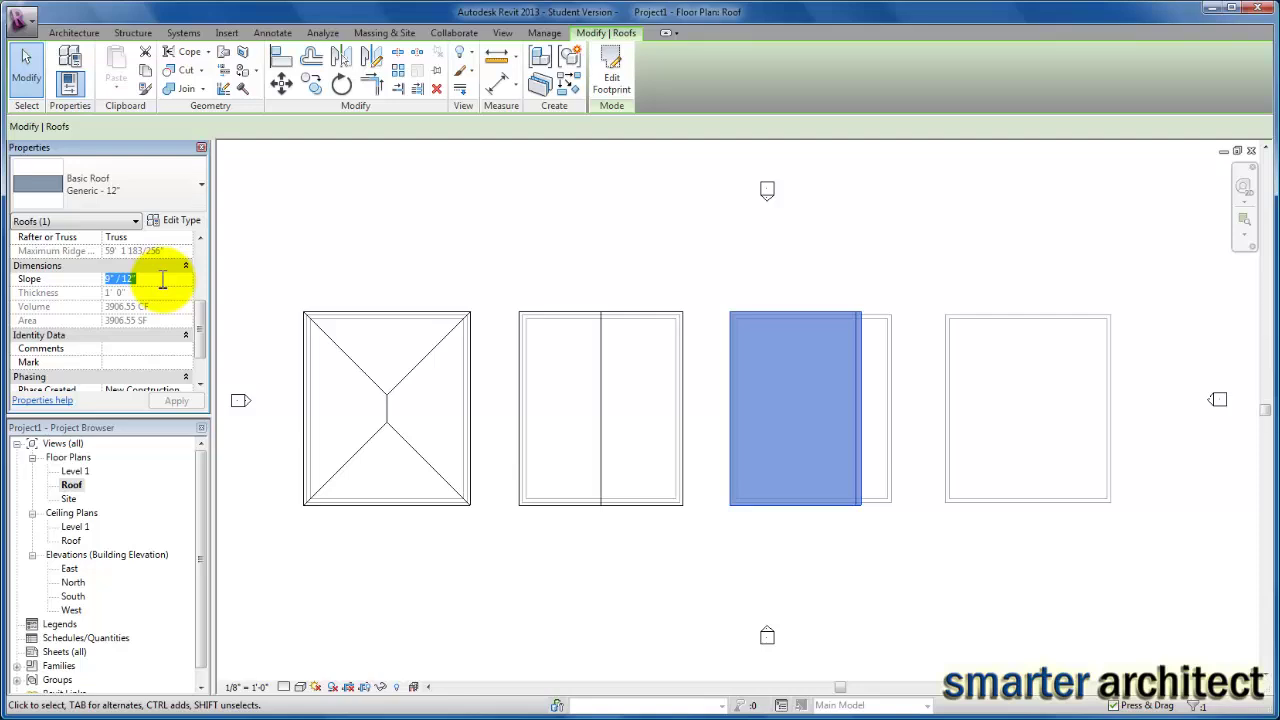
type("5")
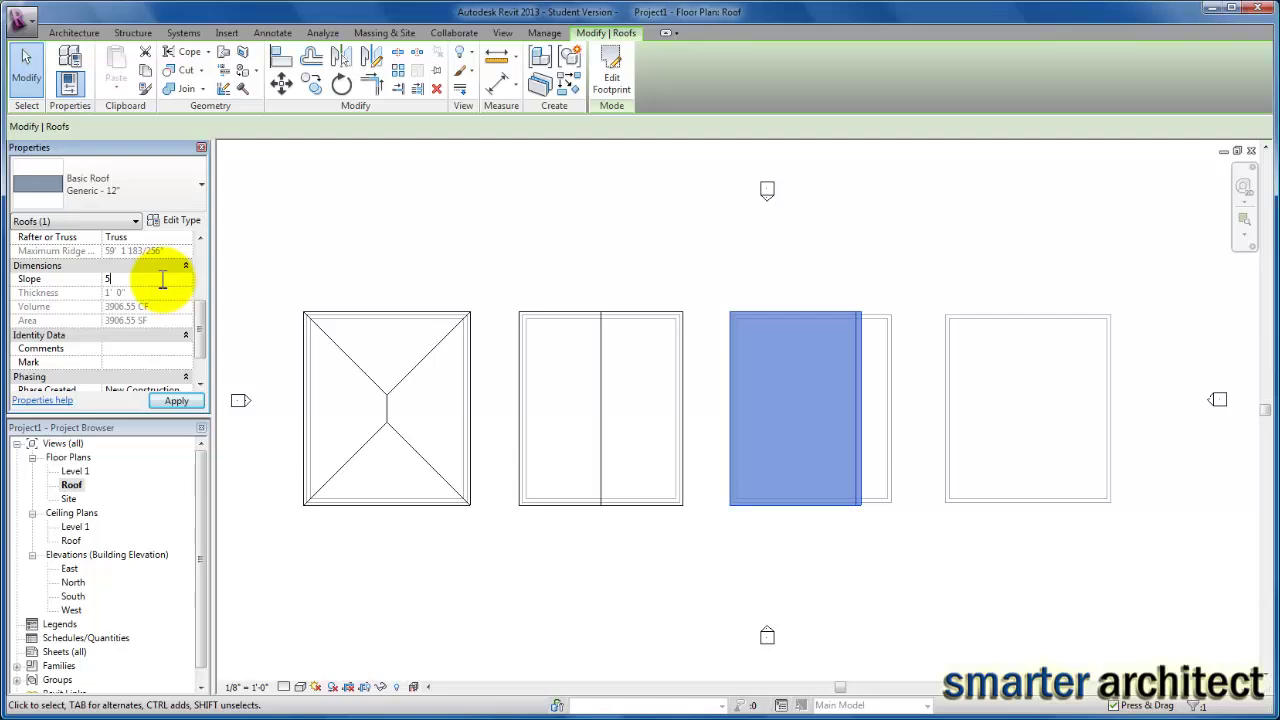
key("Return")
left_click(790, 258)
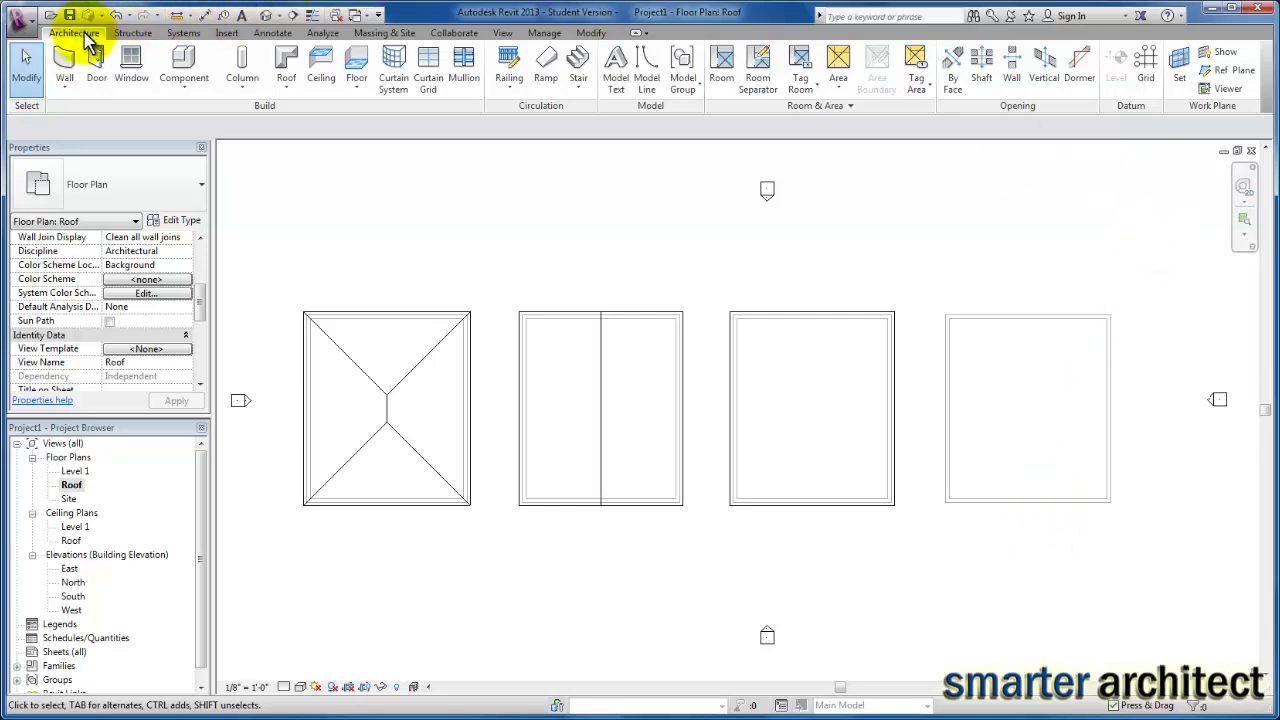
Draw a horizontal reference plane along the south wall of the easternmost building, extending past both of its ends.
left_click(1224, 72)
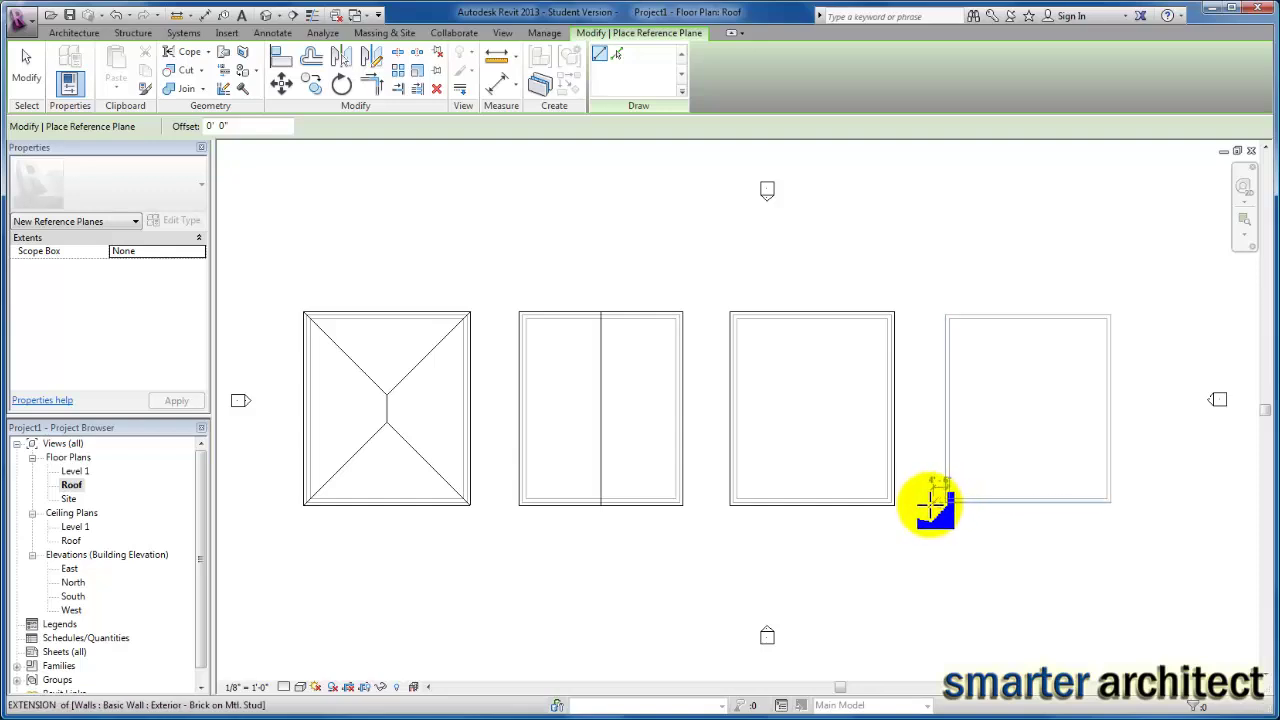
left_click(946, 503)
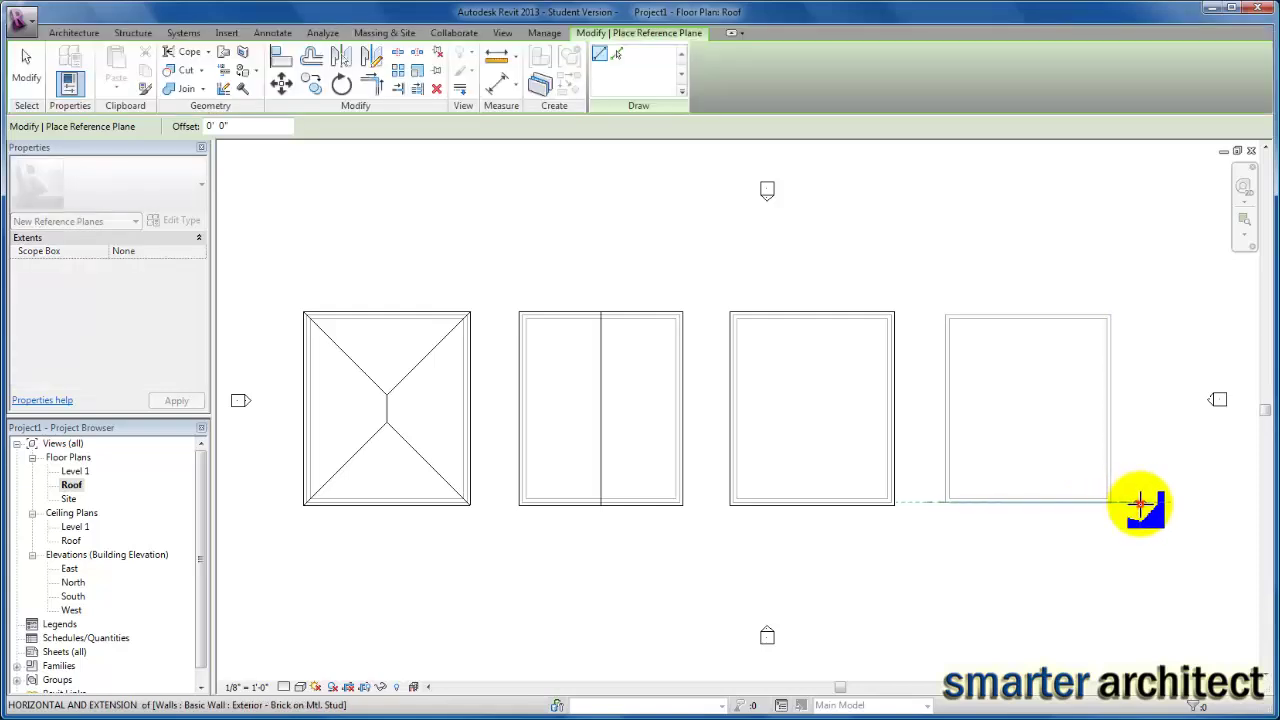
left_click(1140, 502)
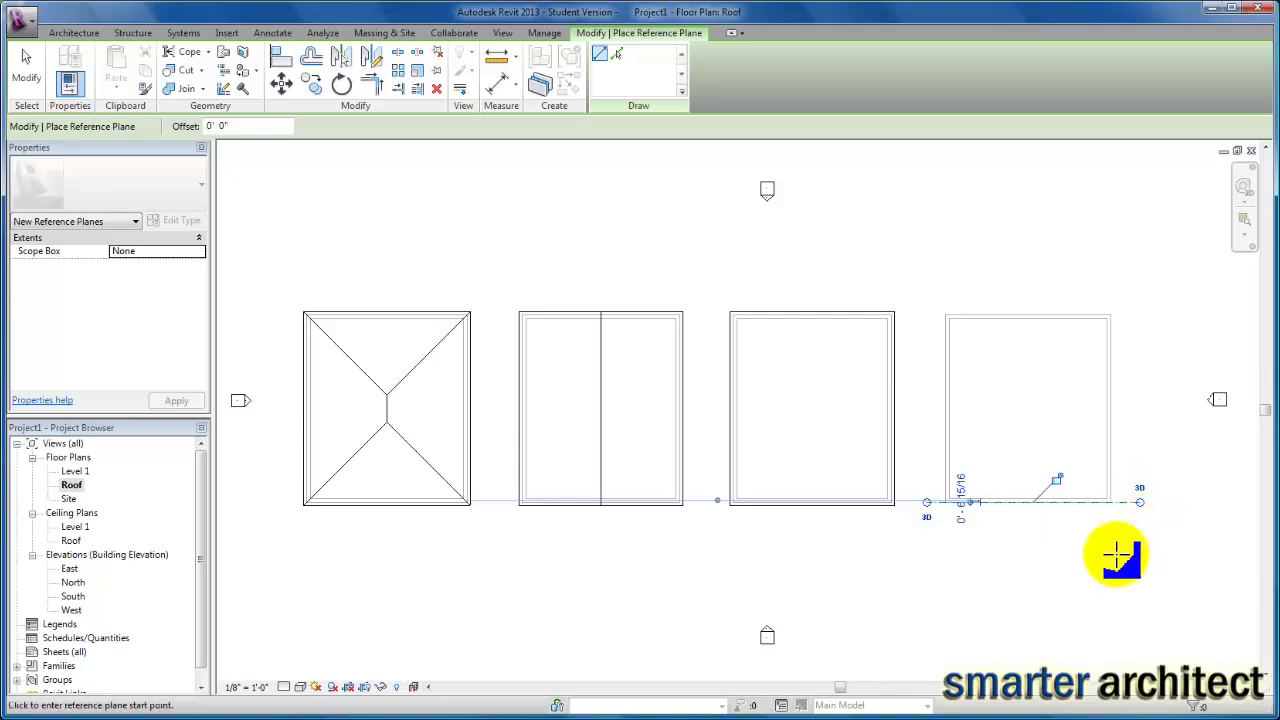
key("Escape")
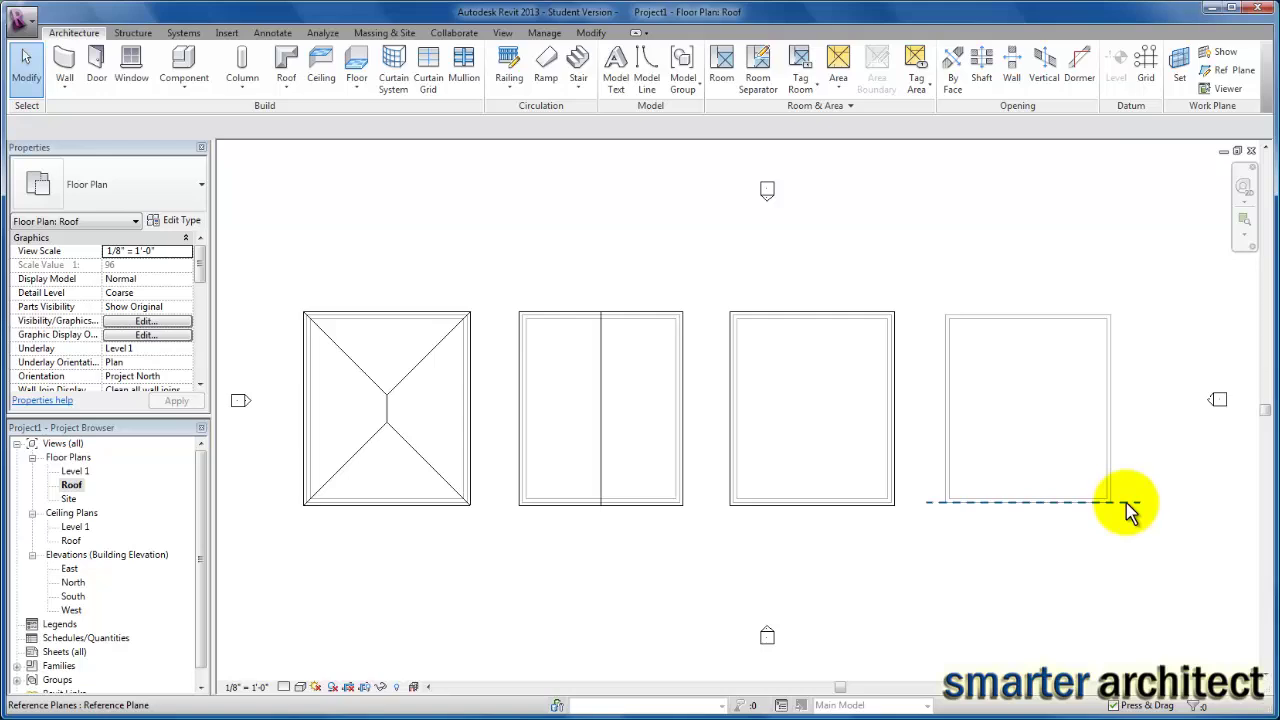
Name the reference plane at the easternmost building's south wall "extrusion".
left_click(1127, 503)
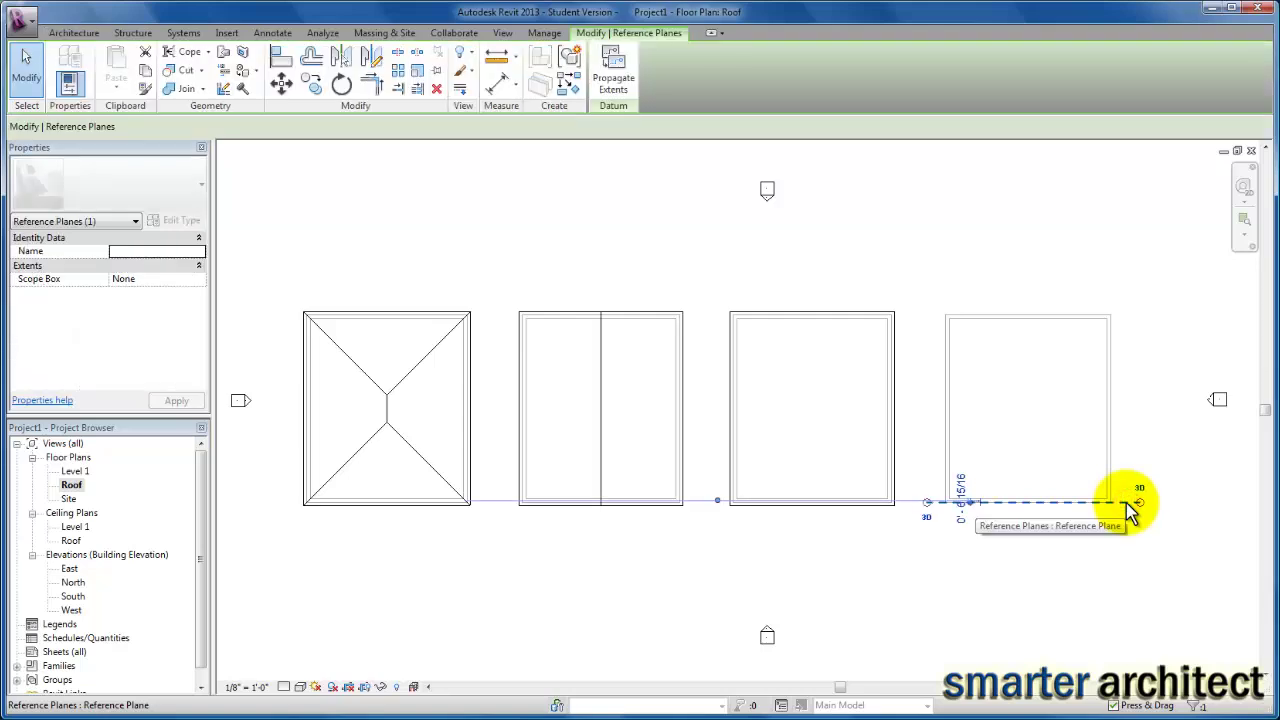
left_click(145, 252)
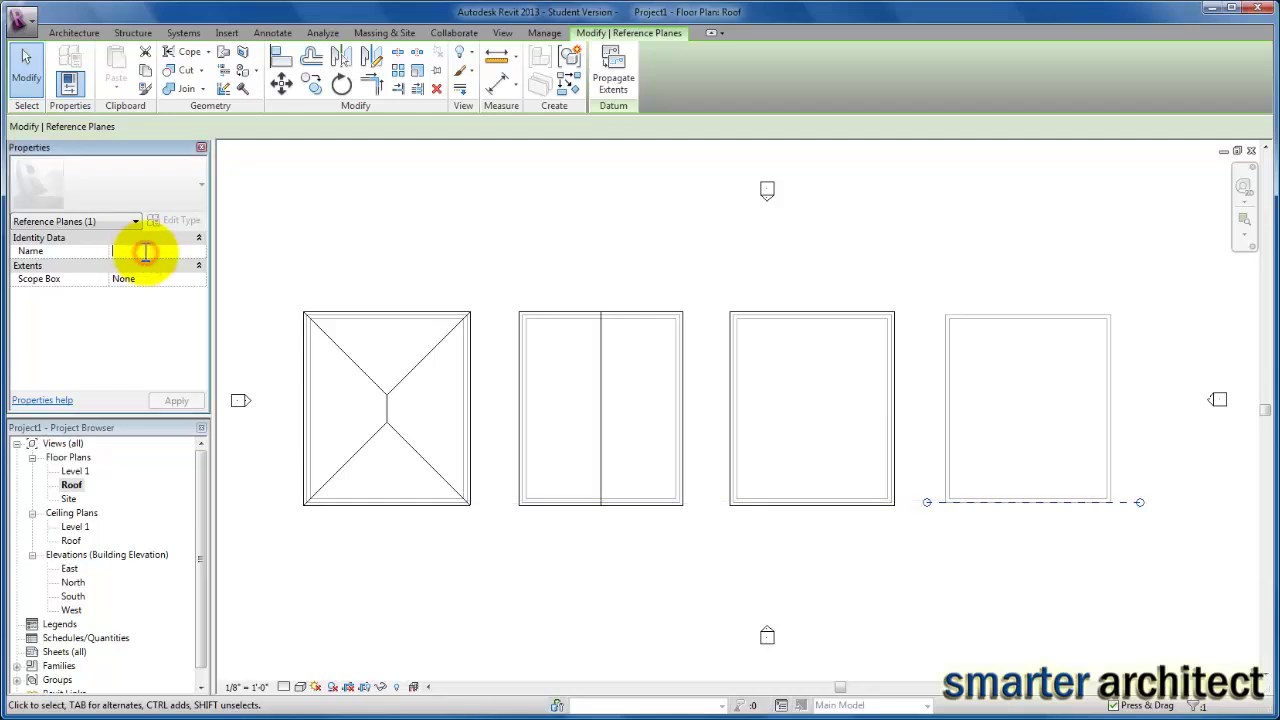
type("extru")
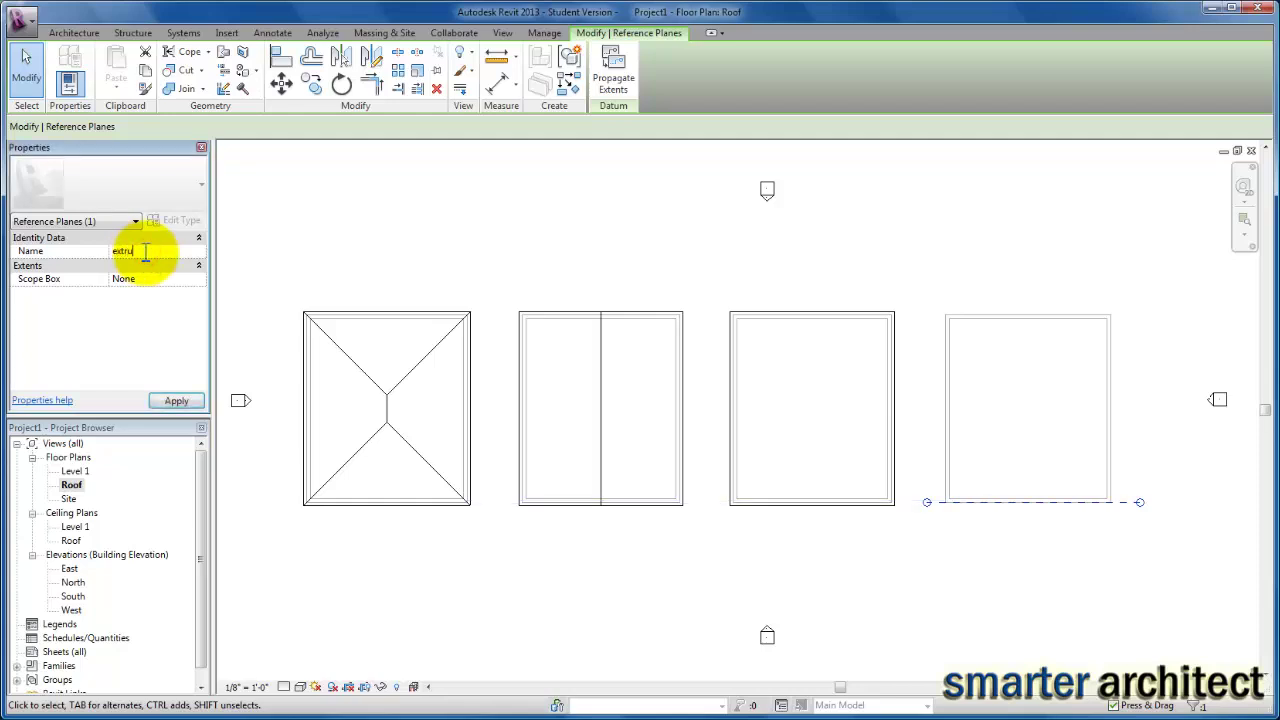
type("st")
key("BackSpace")
left_click(176, 401)
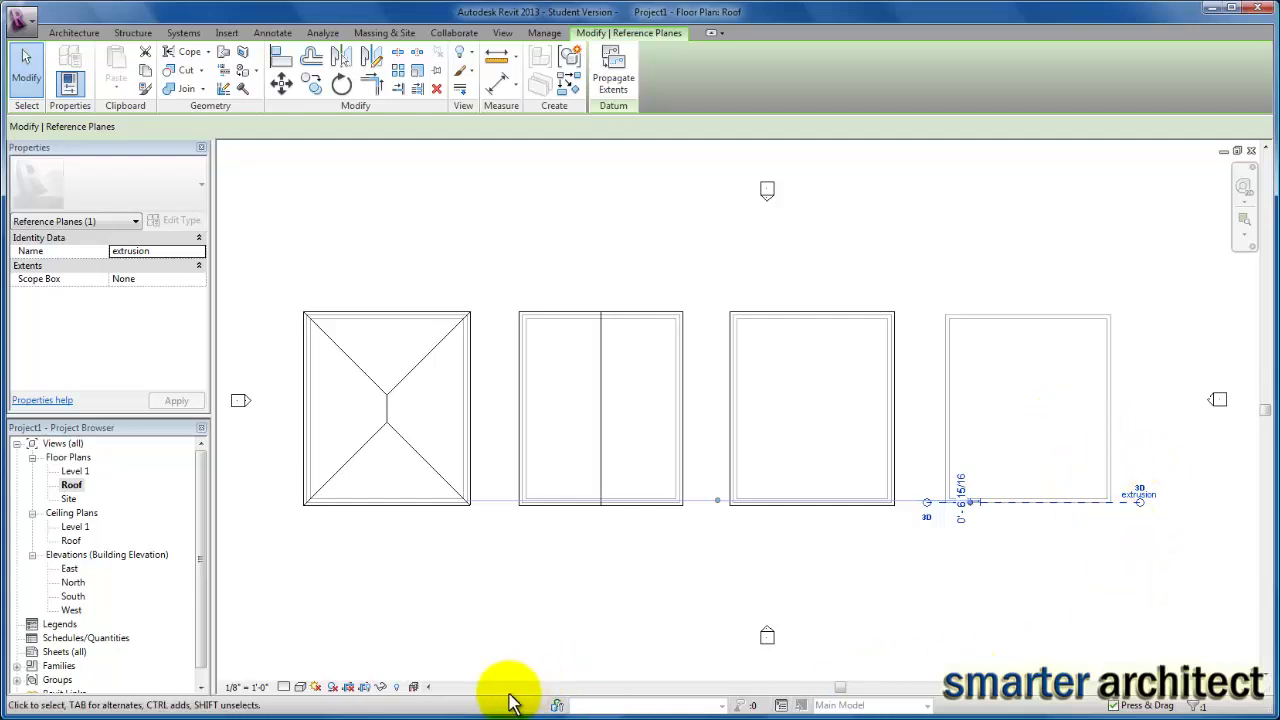
Open the South elevation and set its work plane to Reference Plane : extrusion.
double_click(74, 596)
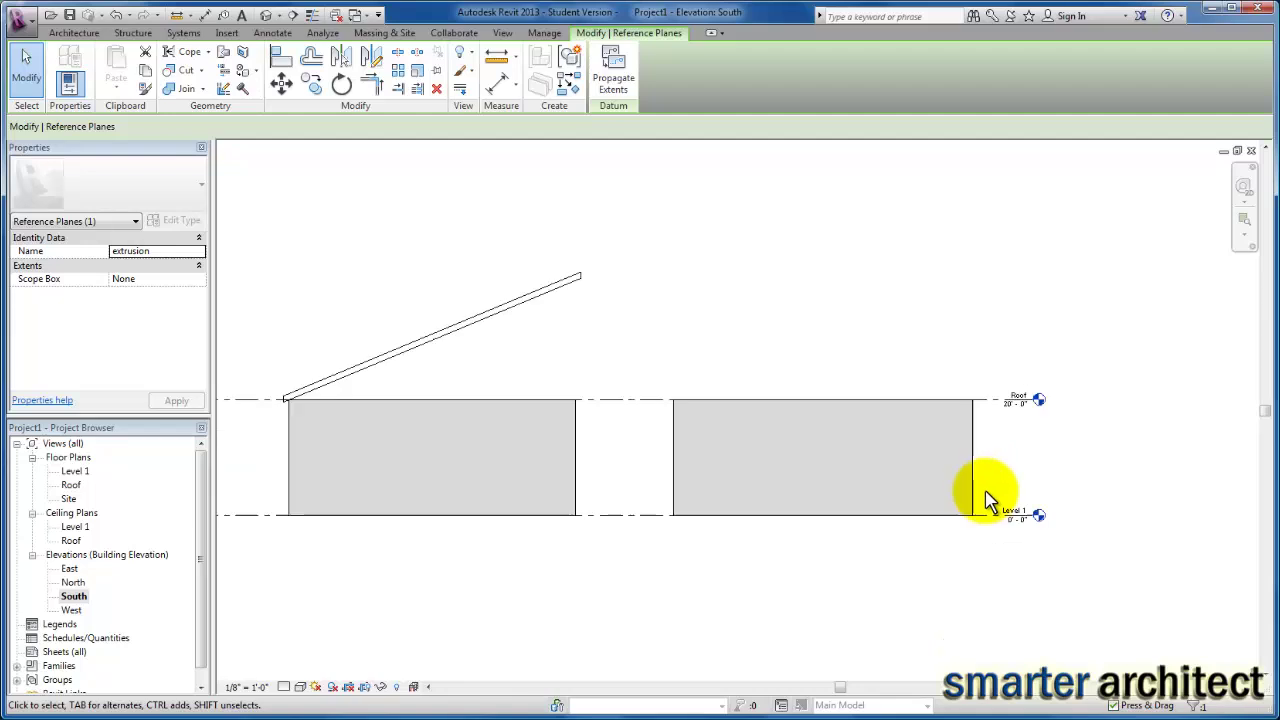
scroll(903, 517, "down", 3)
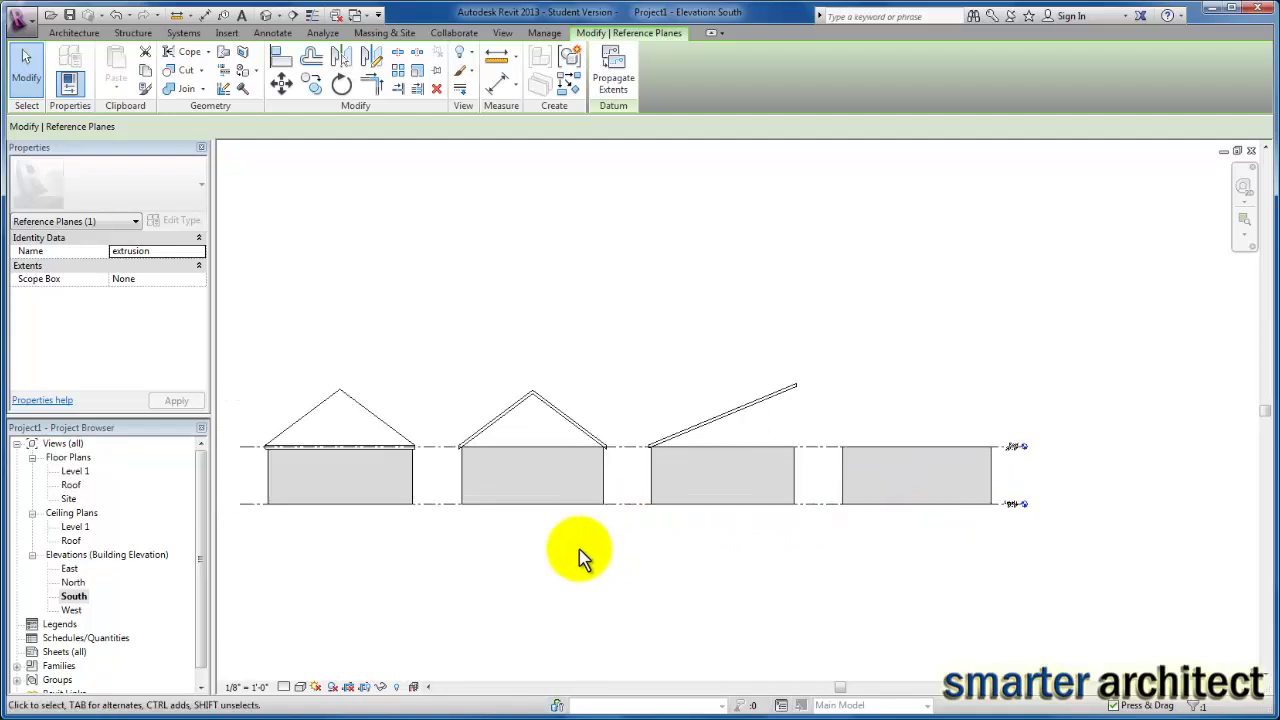
scroll(706, 580, "up", 1)
middle_click_drag(706, 580, 745, 624)
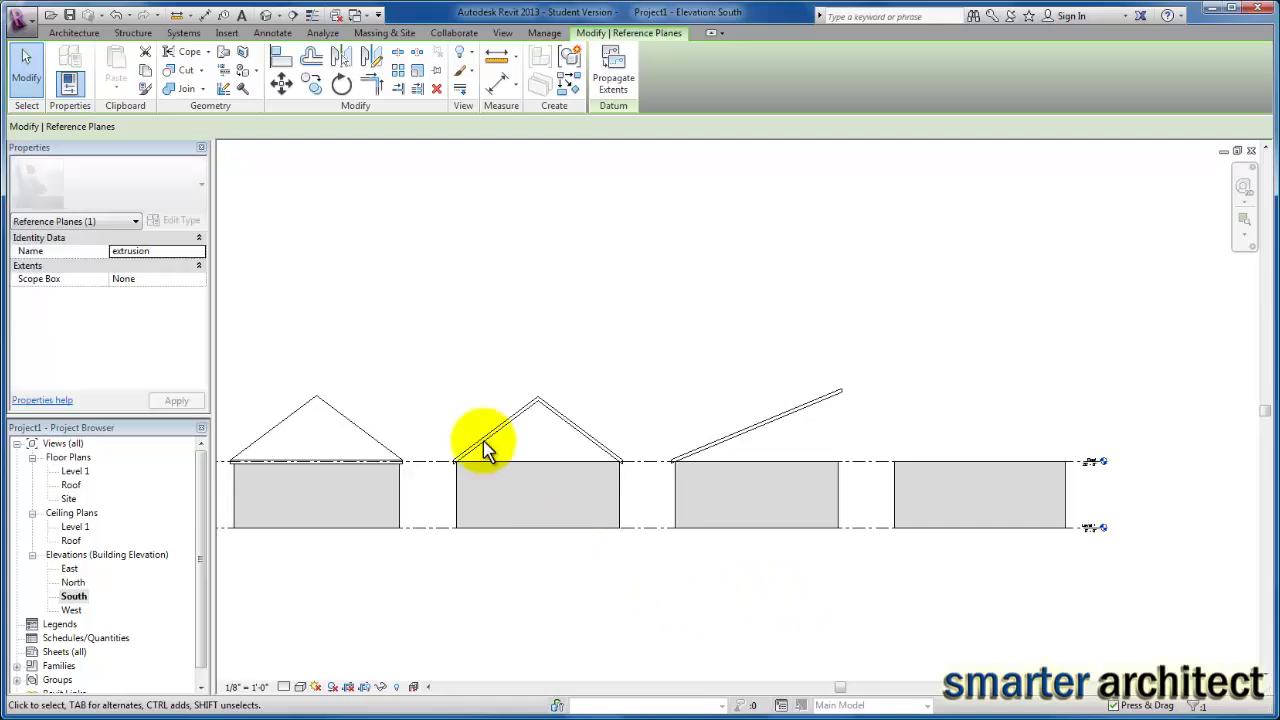
left_click(82, 35)
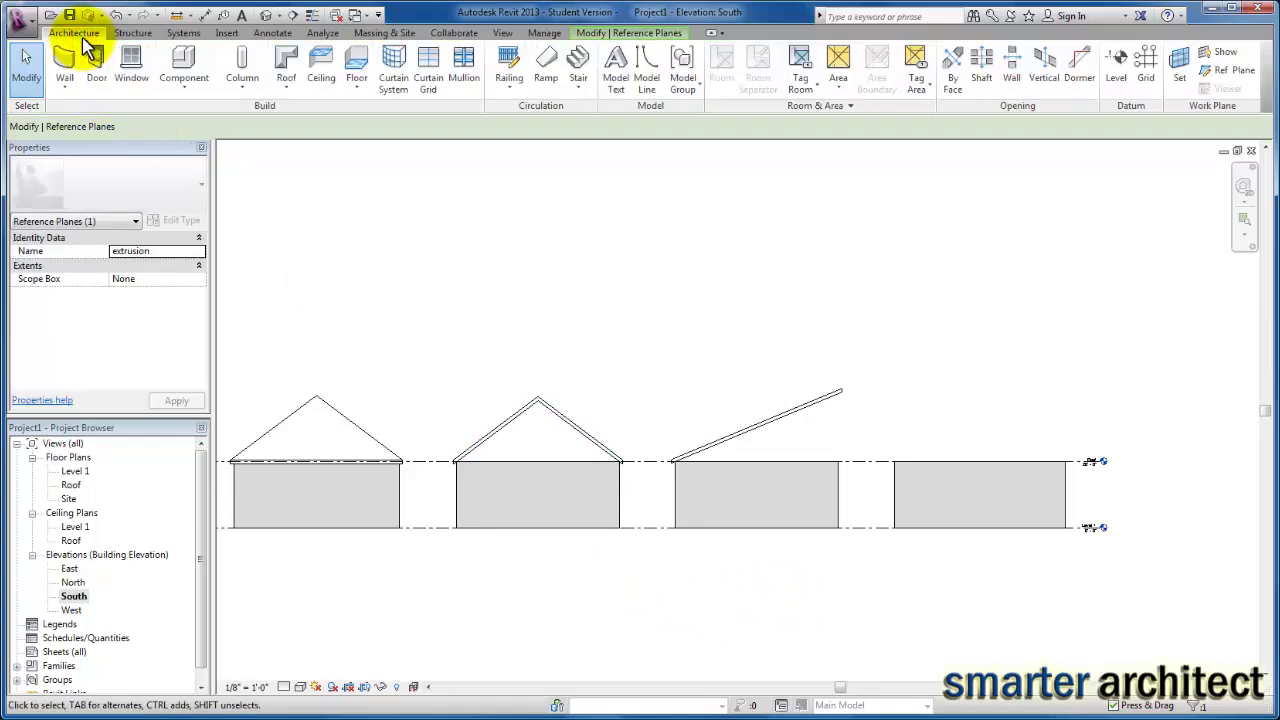
left_click(1181, 68)
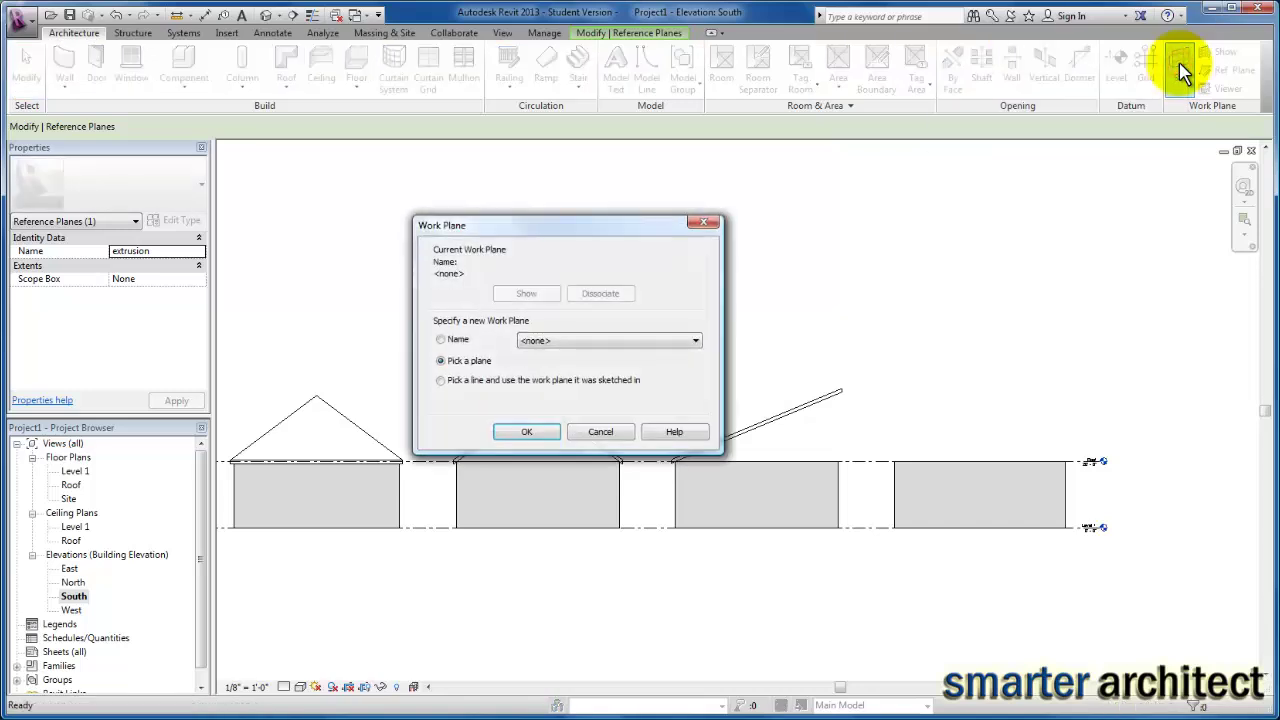
left_click(630, 341)
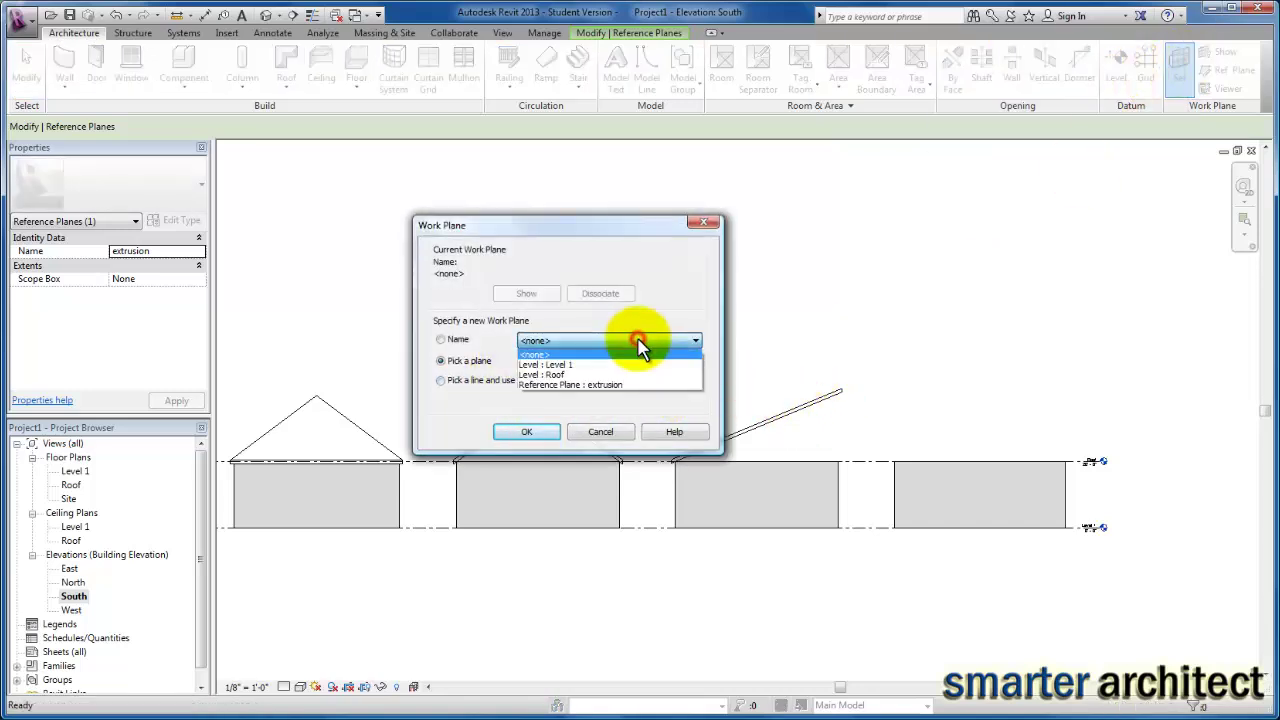
left_click(581, 383)
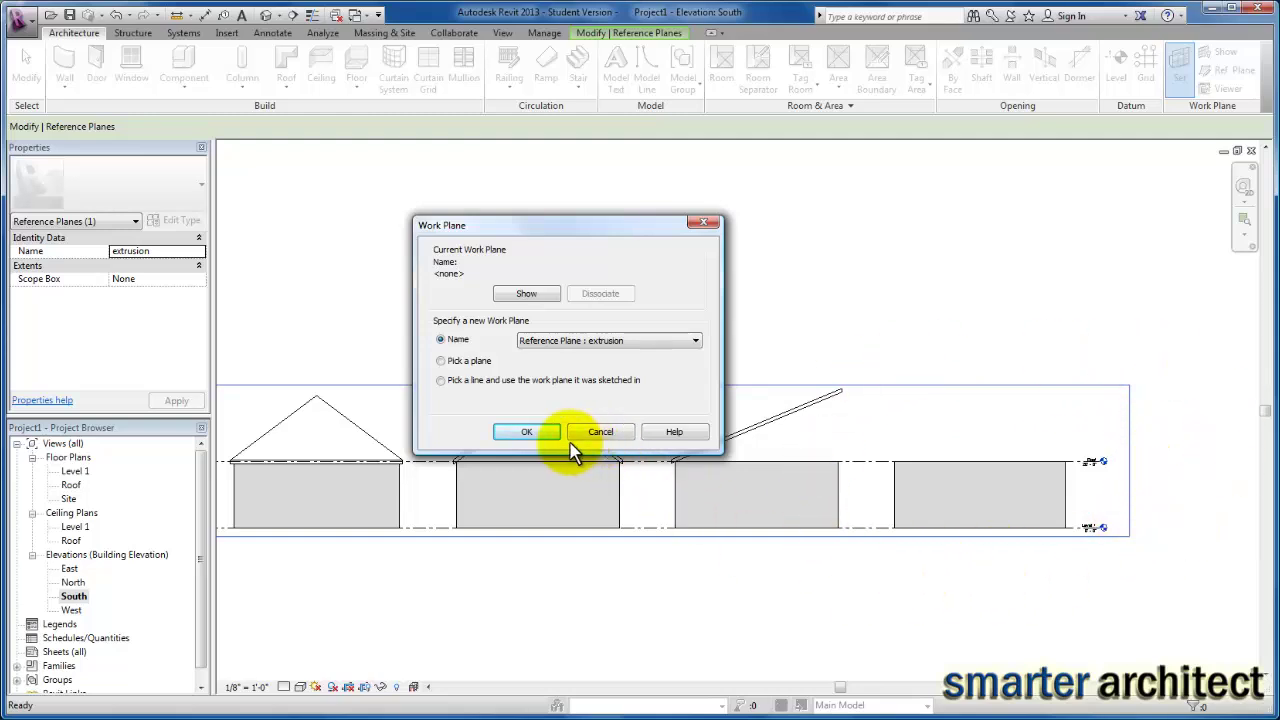
left_click(521, 433)
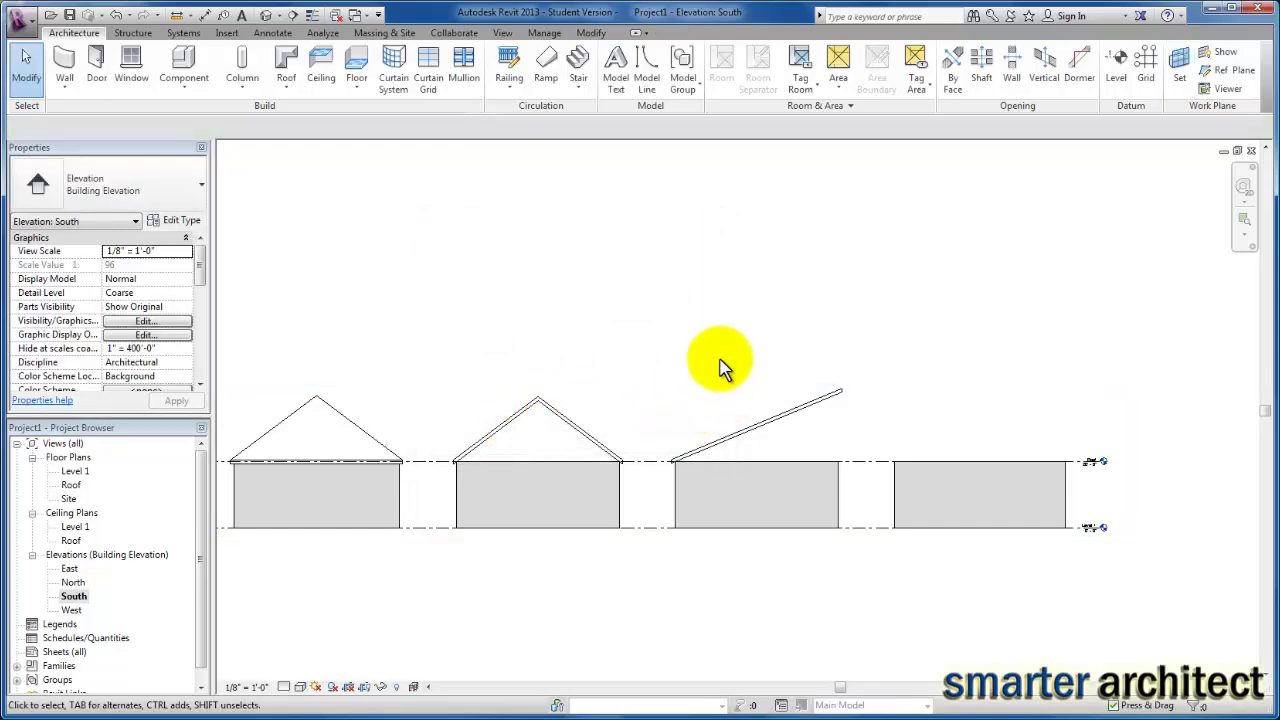
Start a Roof by Extrusion referenced to the Roof level with an offset of 0' 0".
left_click(289, 92)
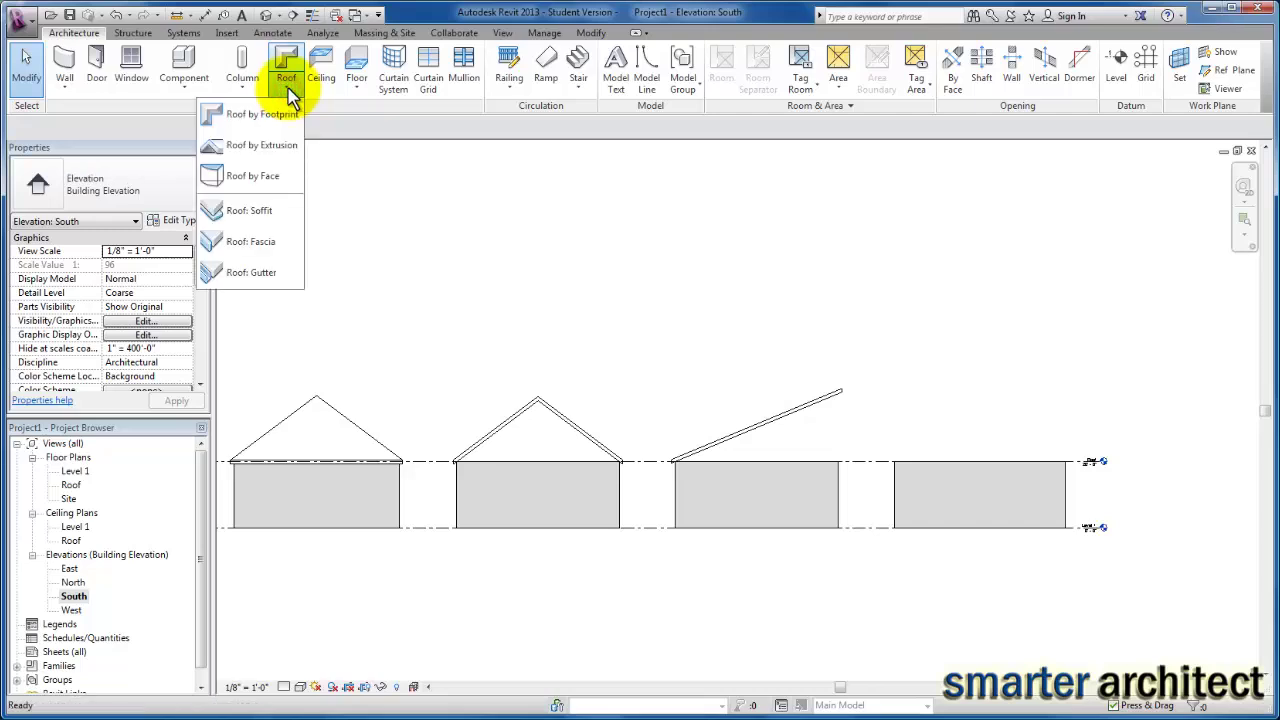
left_click(275, 147)
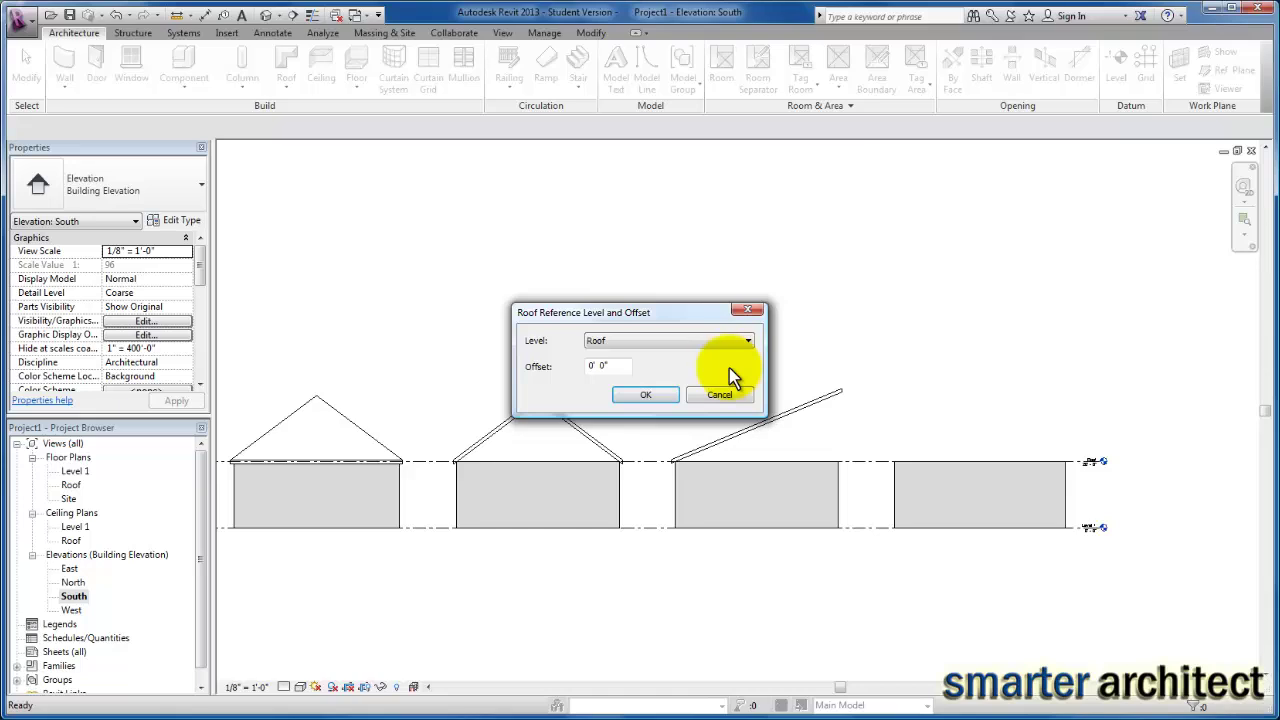
left_click(644, 396)
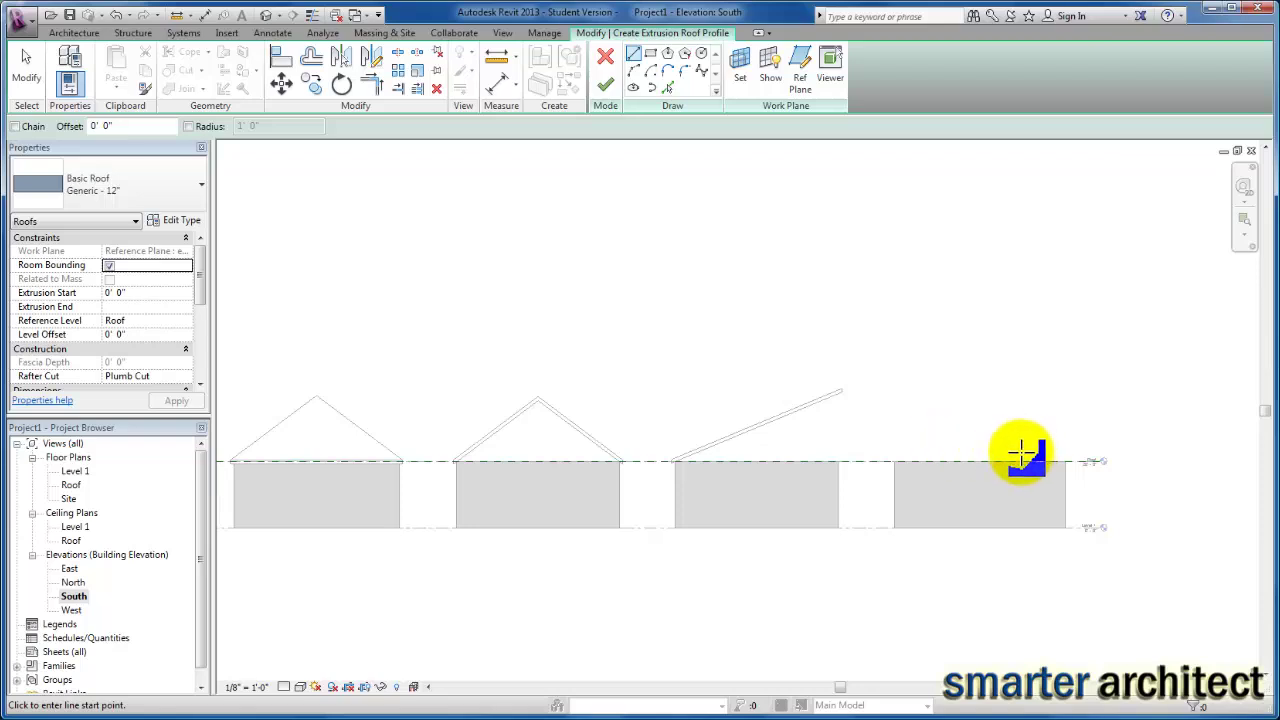
Sketch a start-end-radius arc of about 42' radius and 86° over the easternmost building, with both ends on the Roof level beyond its walls.
scroll(1030, 450, "up", 1)
scroll(1052, 436, "up", 1)
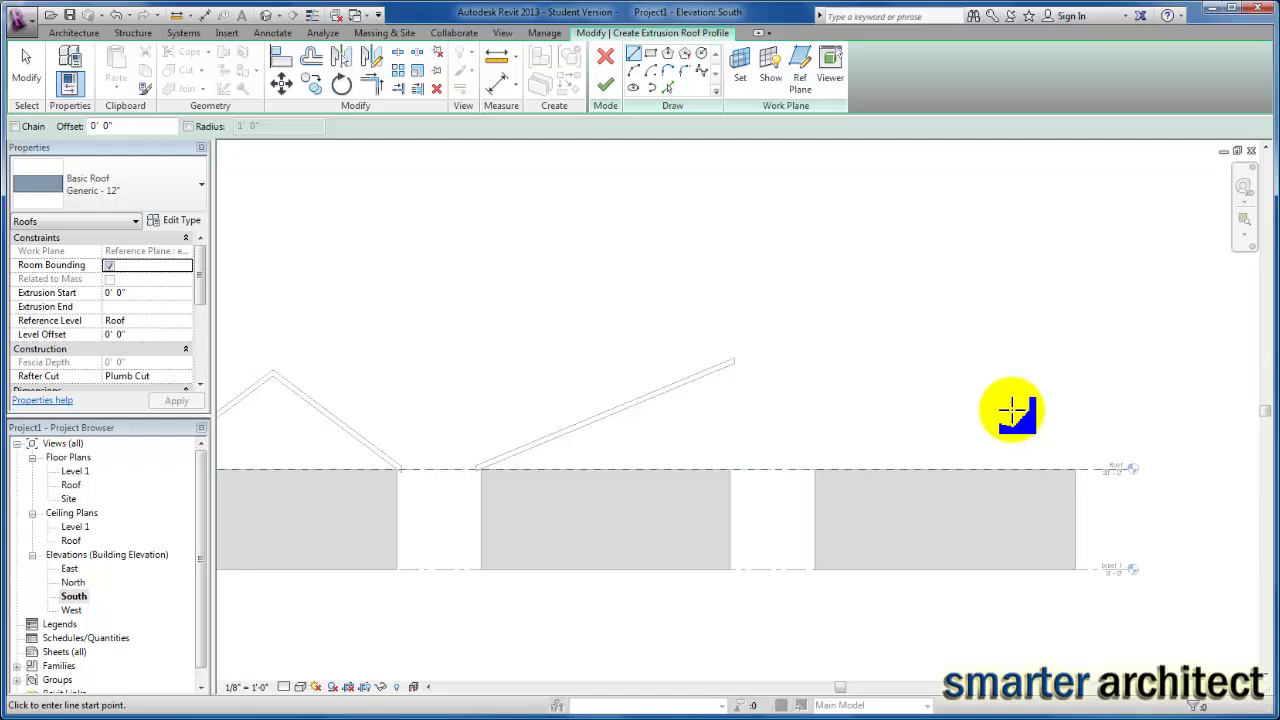
left_click(632, 71)
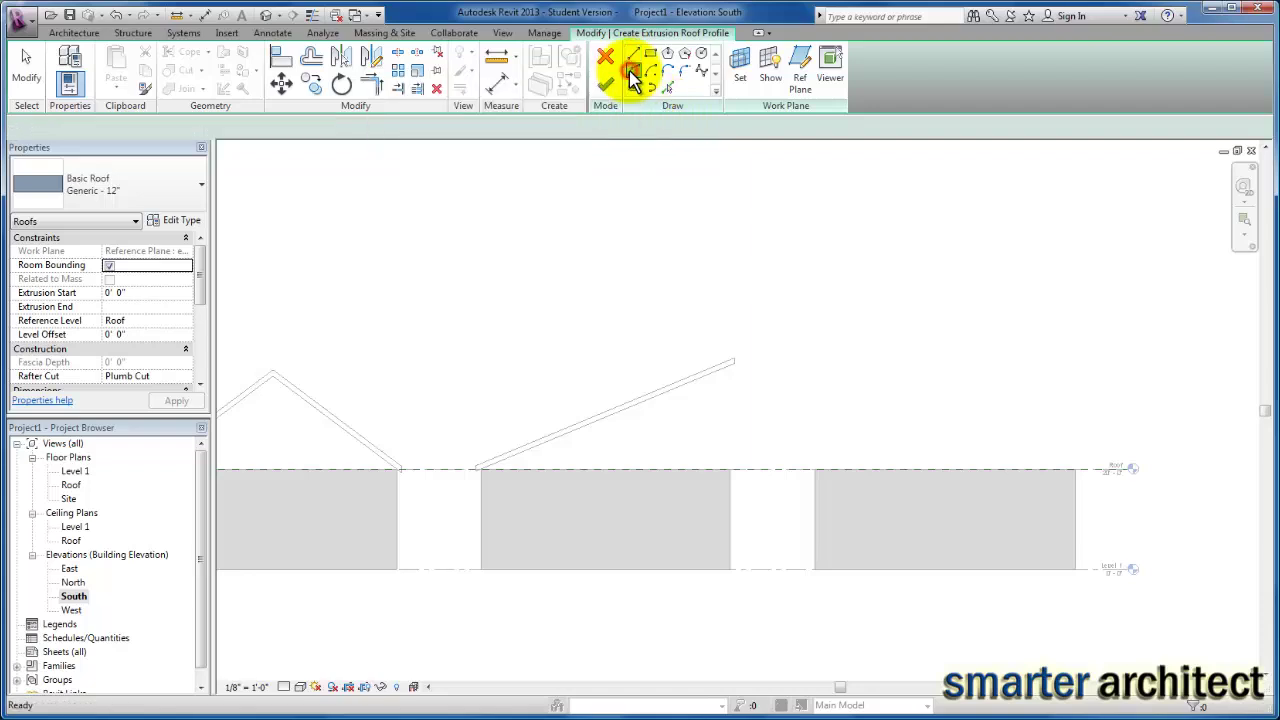
left_click(800, 468)
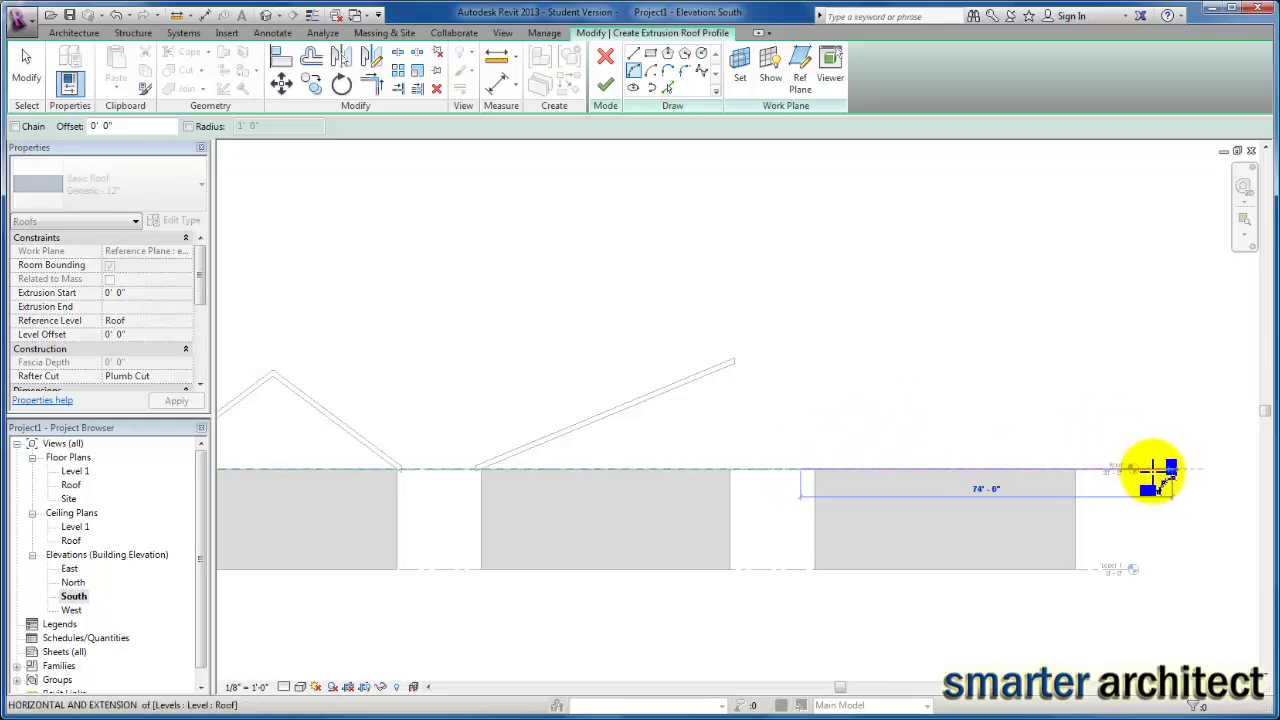
scroll(1125, 467, "up", 2)
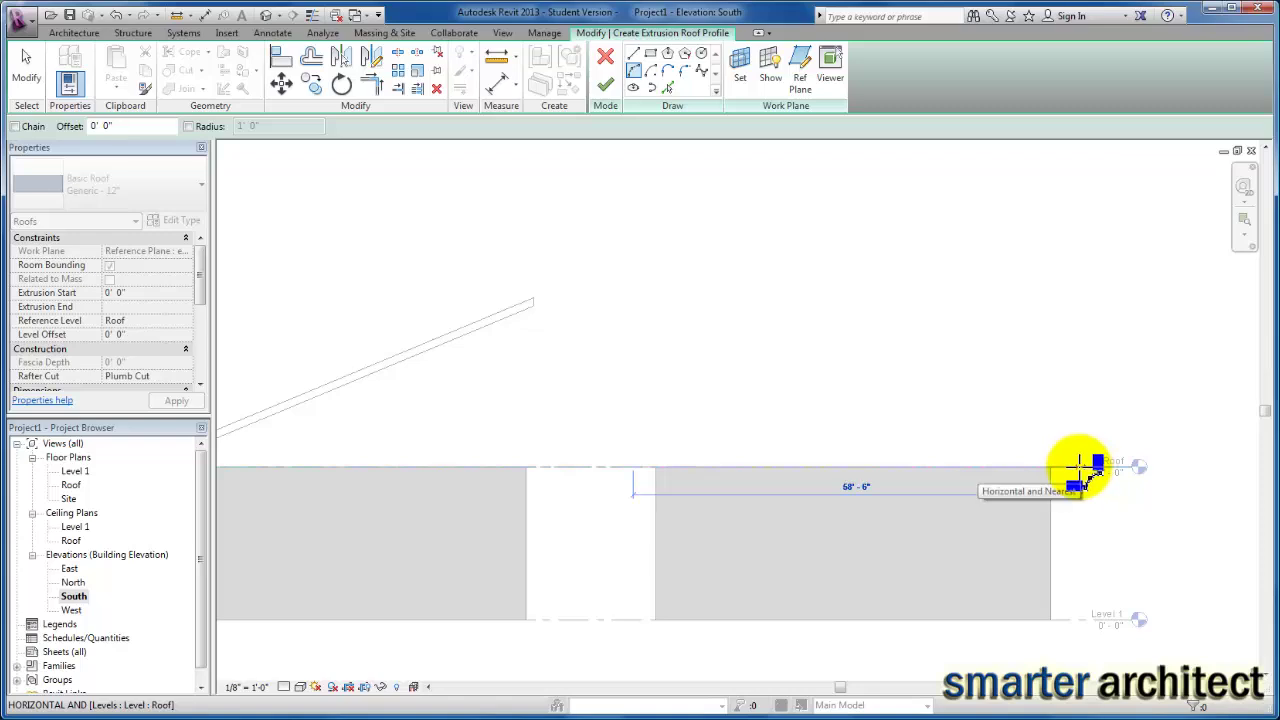
left_click(1077, 467)
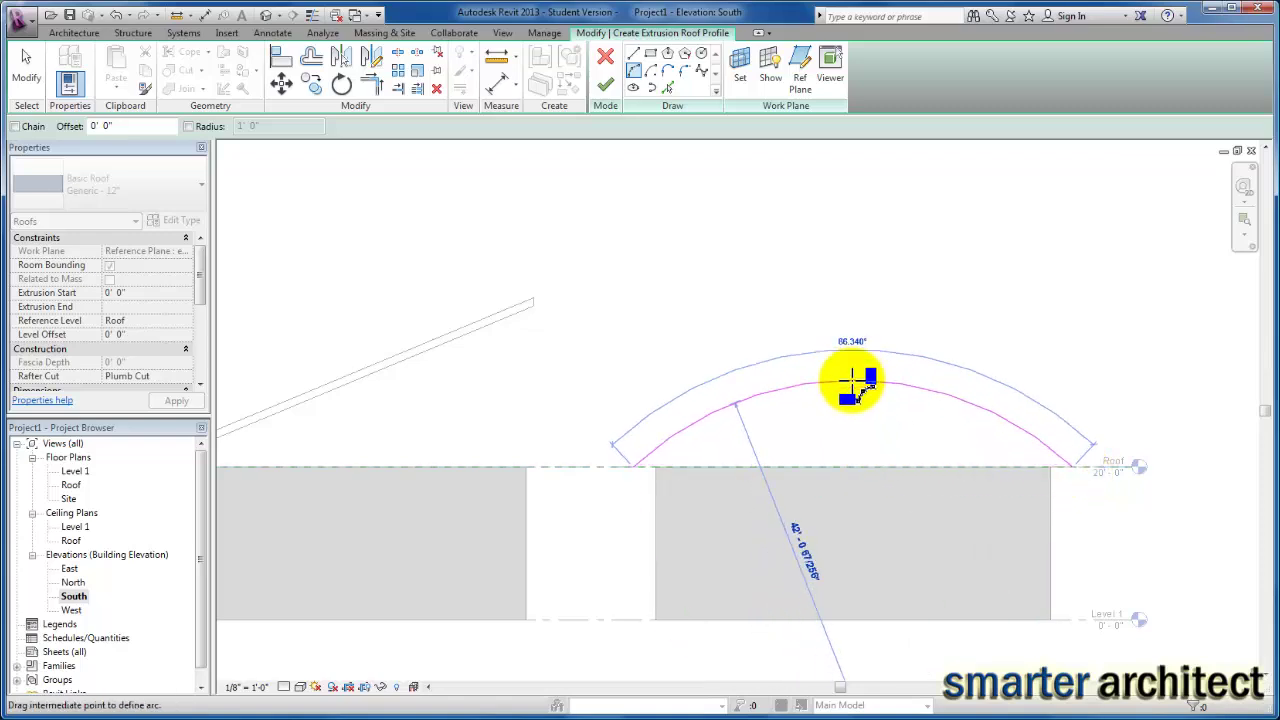
left_click(852, 380)
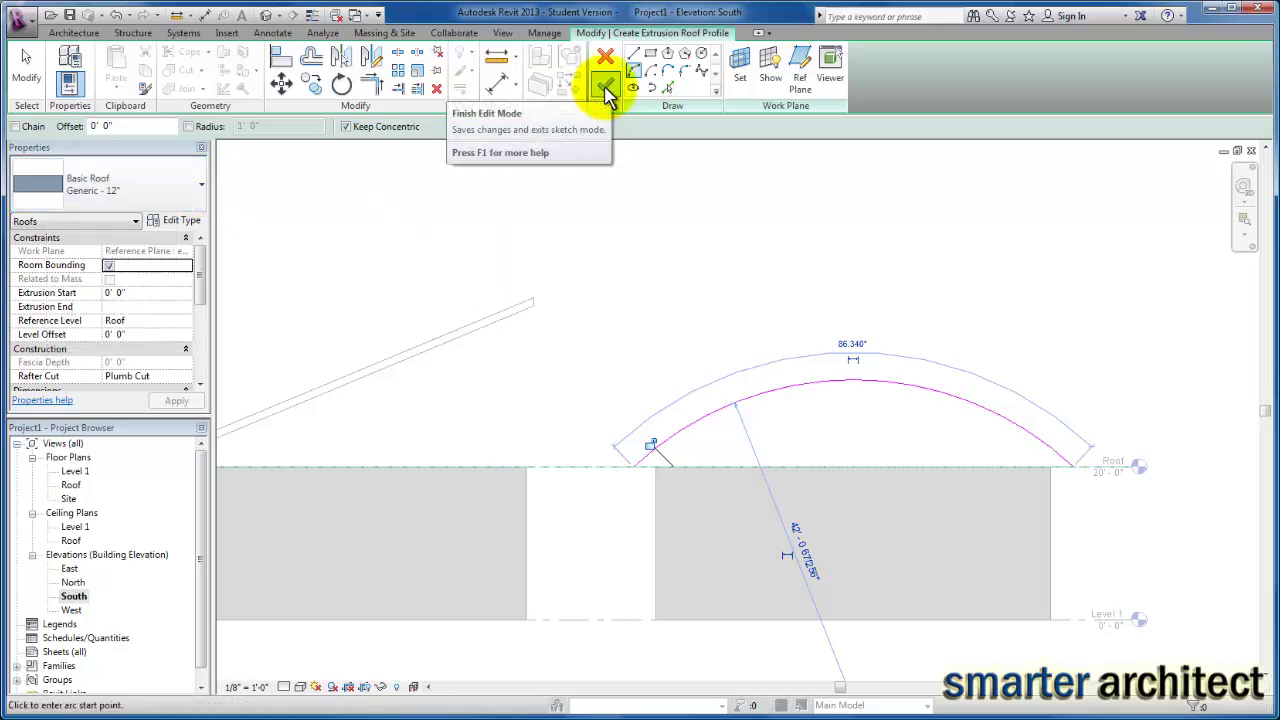
Finish the arc profile as a Generic - 12" extruded roof and inspect it in the default 3D view.
left_click(175, 195)
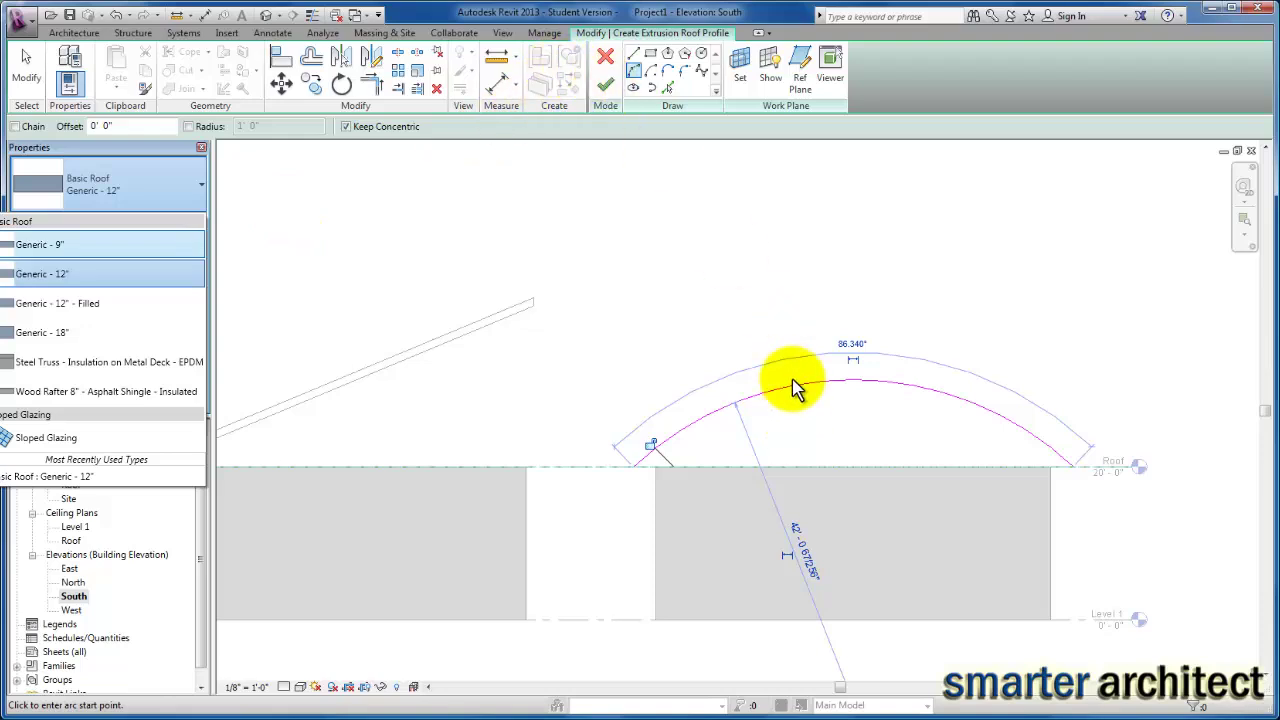
left_click(605, 86)
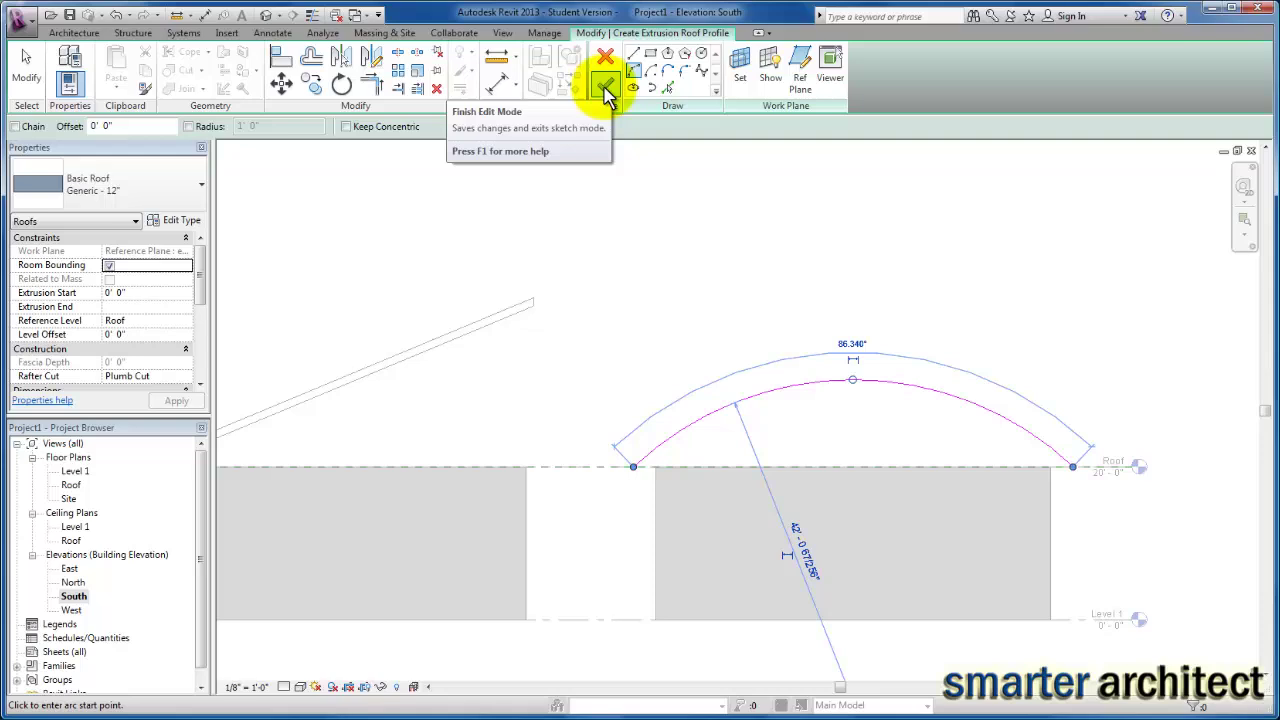
left_click(606, 90)
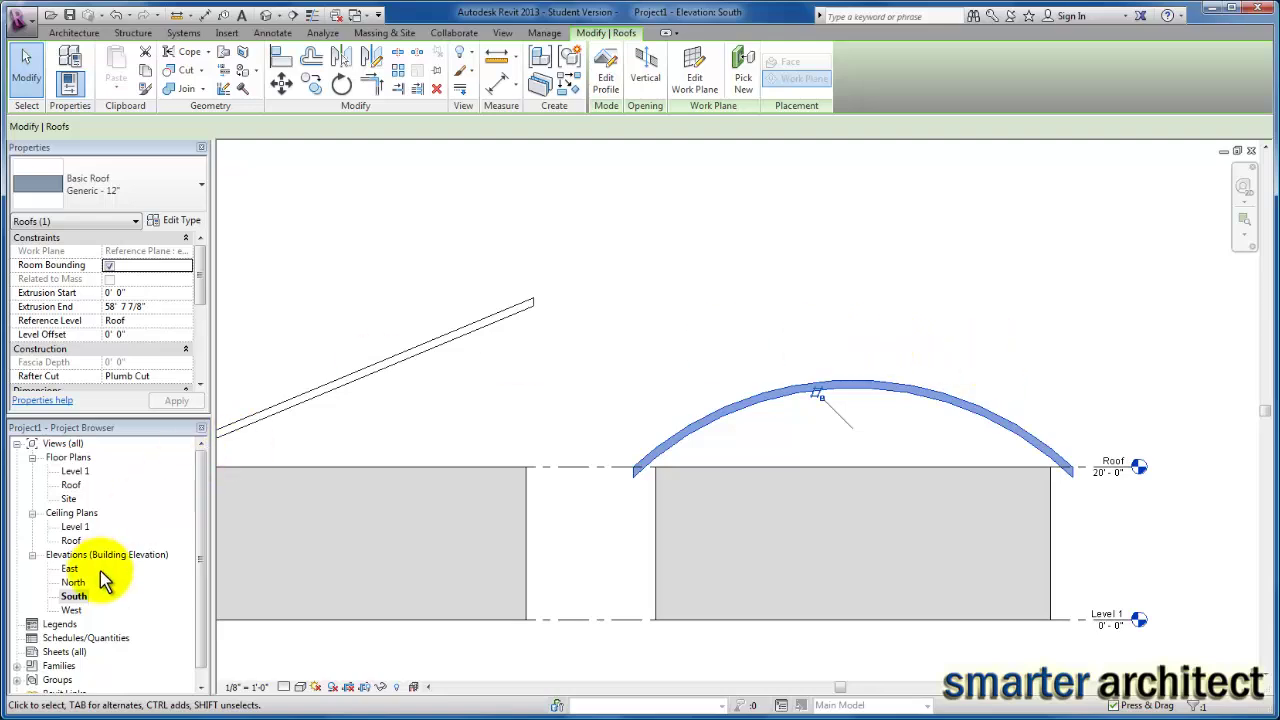
left_click(266, 17)
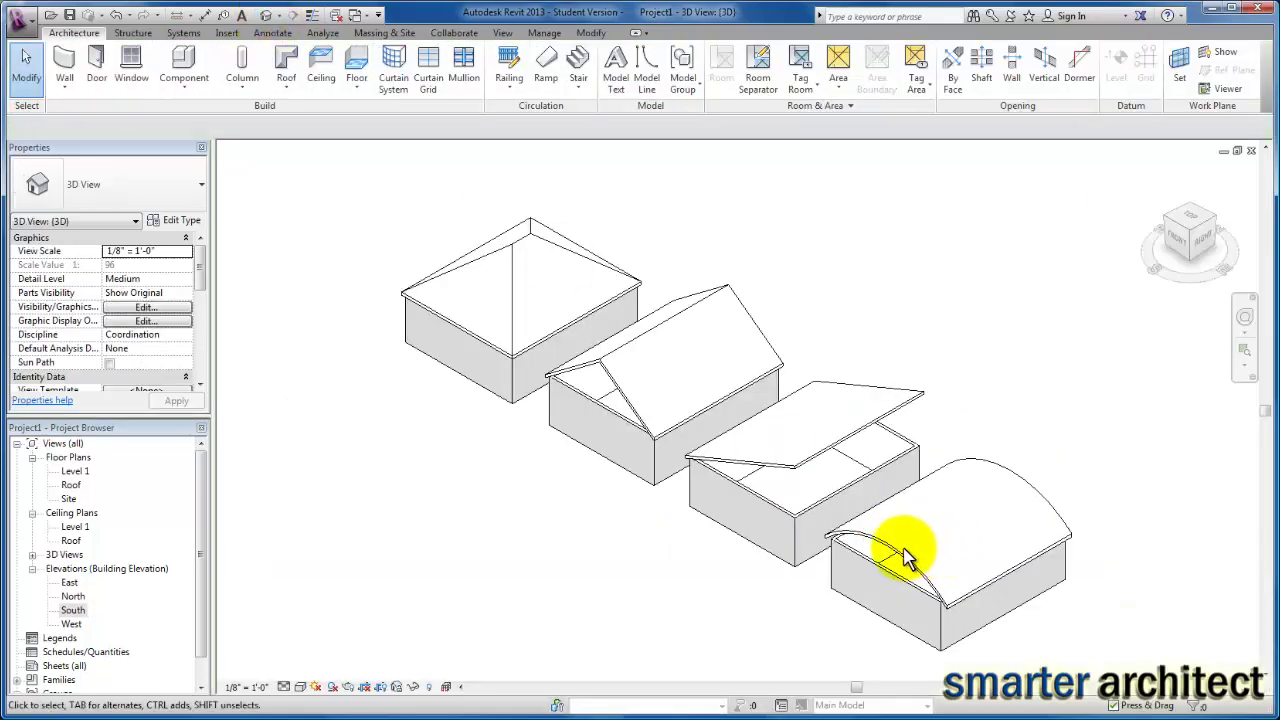
scroll(900, 565, "up", 2)
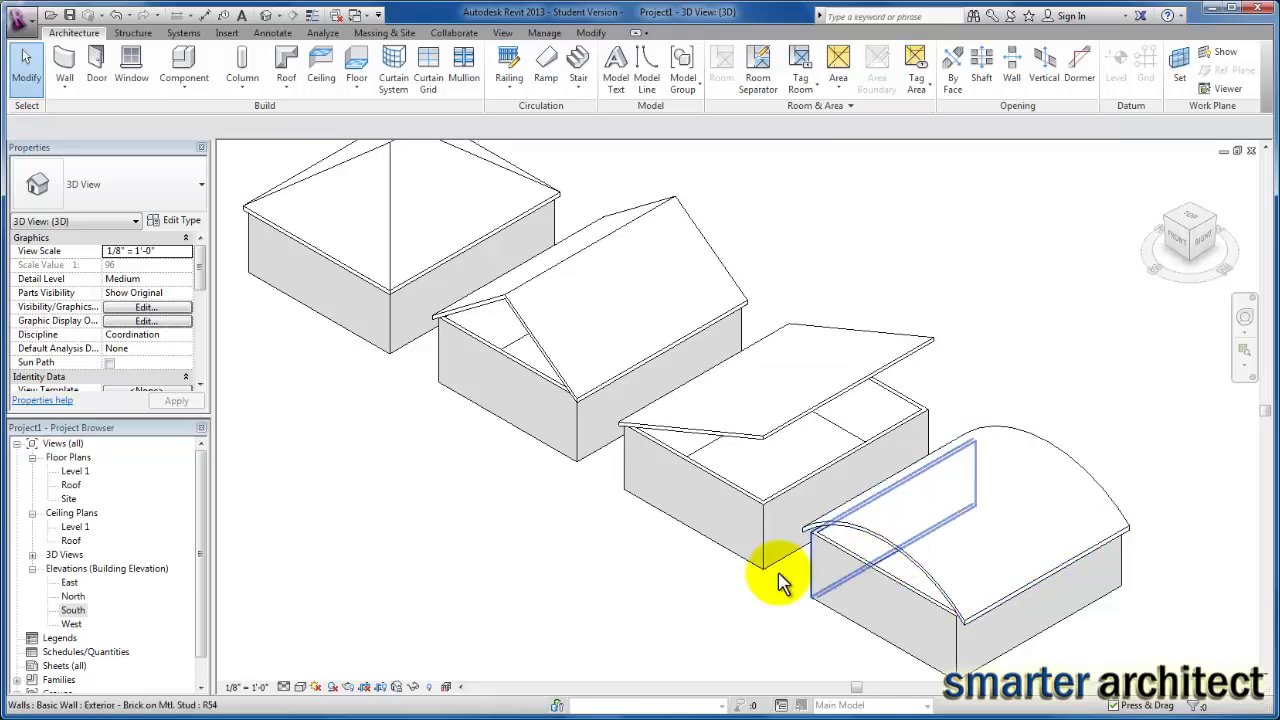
In the Roof floor plan, extend the curved roof's north edge to align with the neighbouring roof's north edge.
double_click(72, 485)
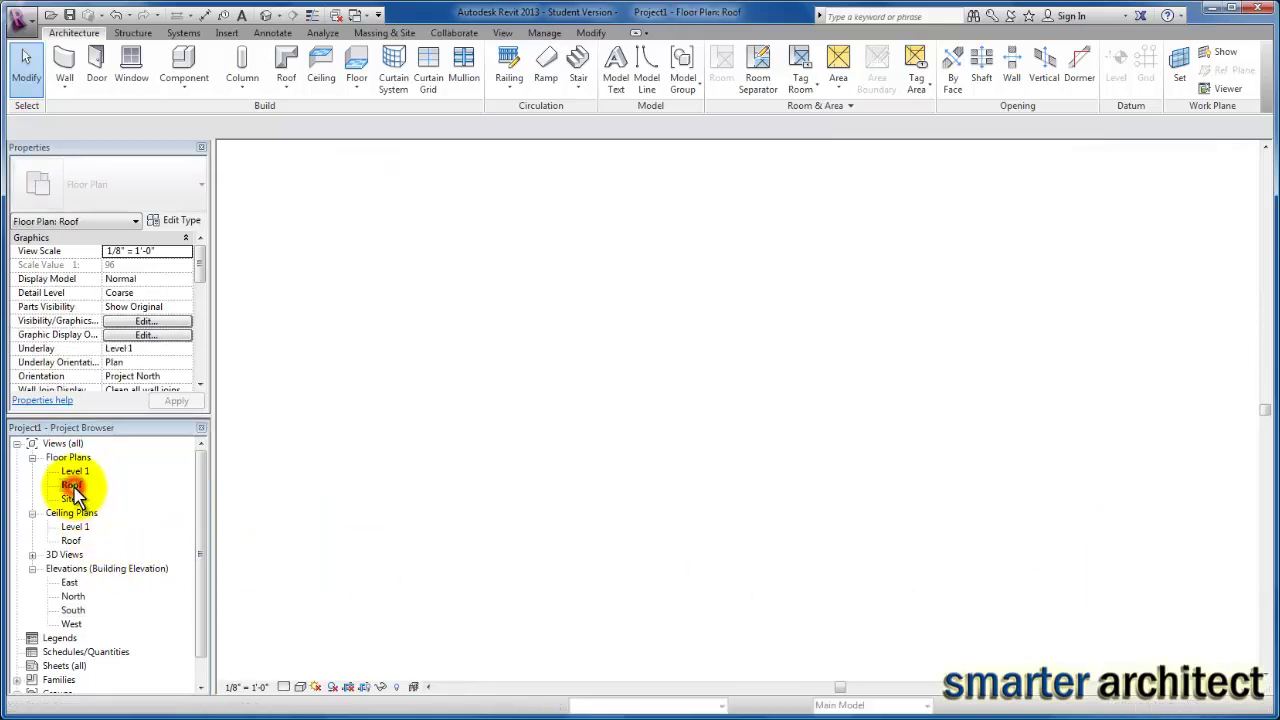
scroll(1071, 324, "up", 1)
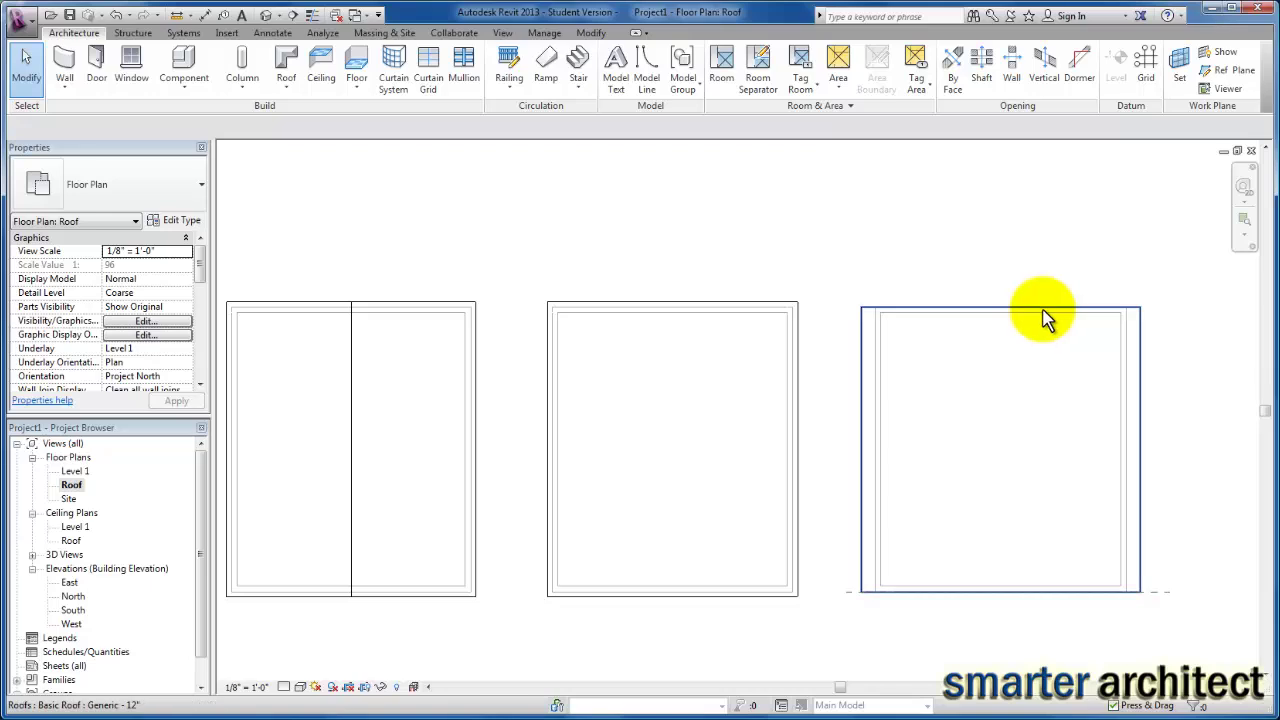
left_click(1043, 312)
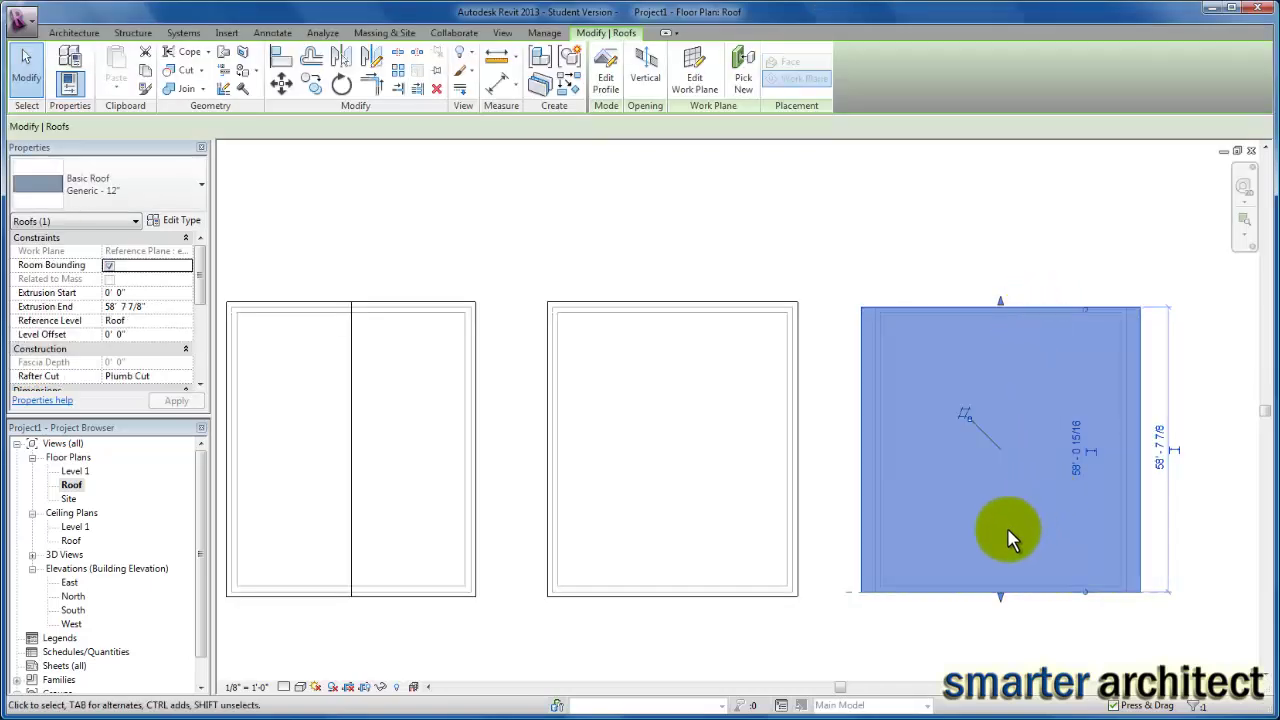
scroll(1000, 307, "up", 2)
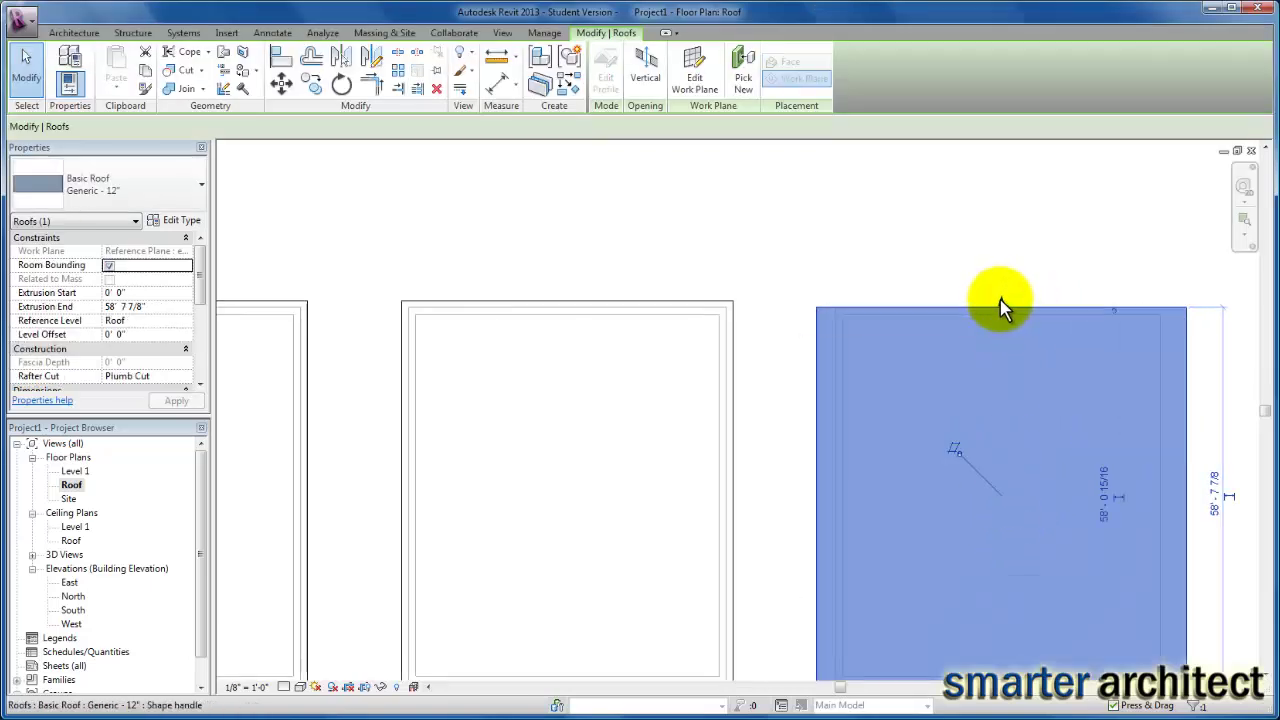
left_click_drag(1000, 307, 1002, 300)
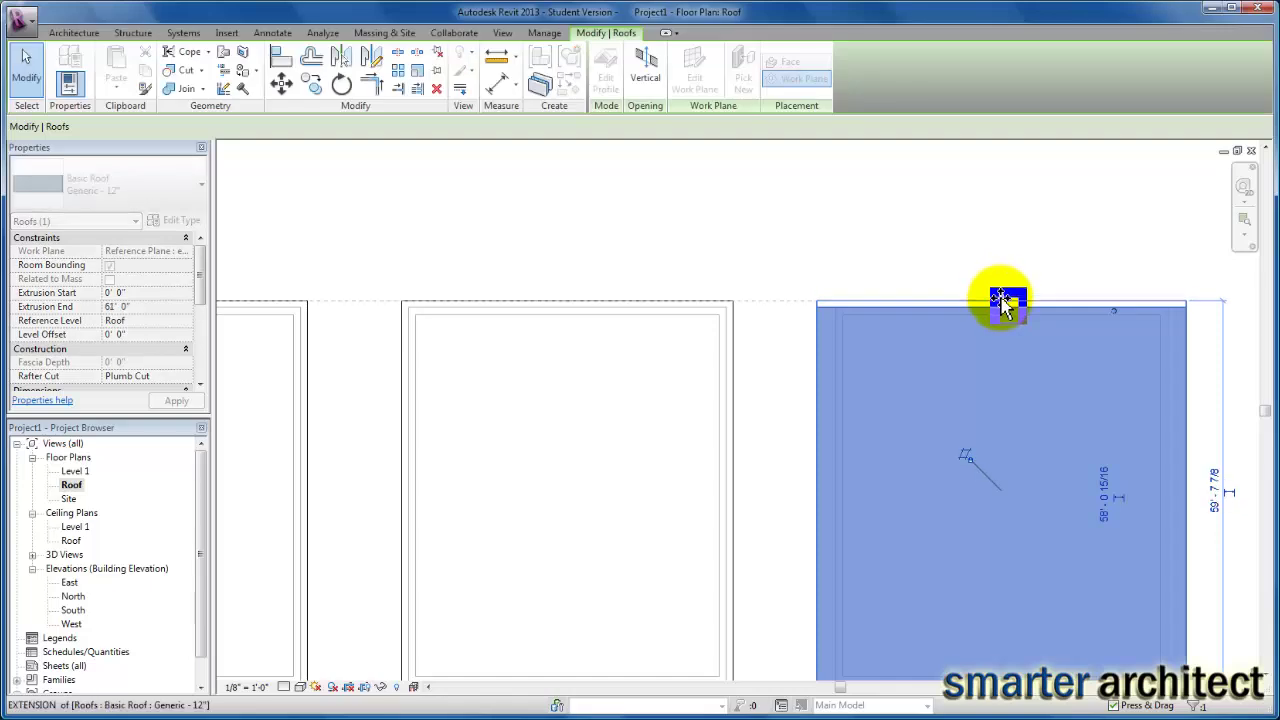
left_click(980, 240)
scroll(986, 566, "down", 2)
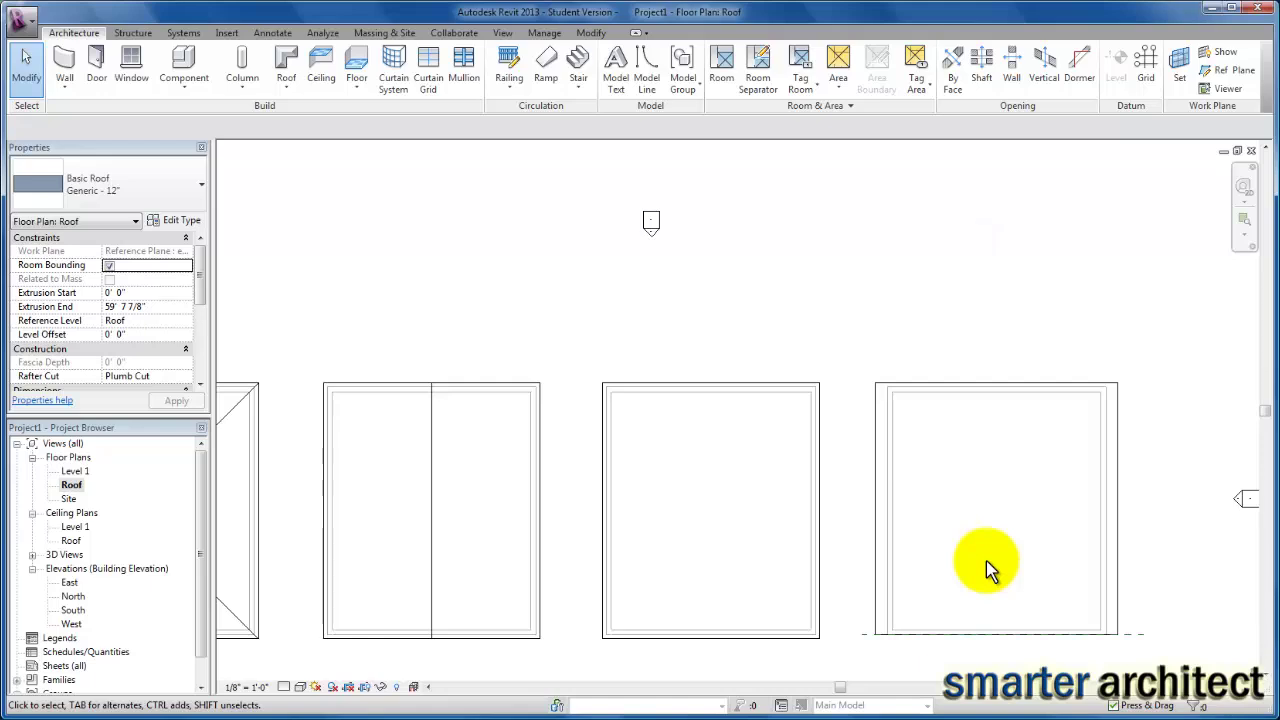
Extend the curved roof's south edge to align with the neighbouring roof's south edge.
middle_click_drag(986, 566, 951, 423)
scroll(900, 460, "up", 2)
scroll(863, 472, "up", 1)
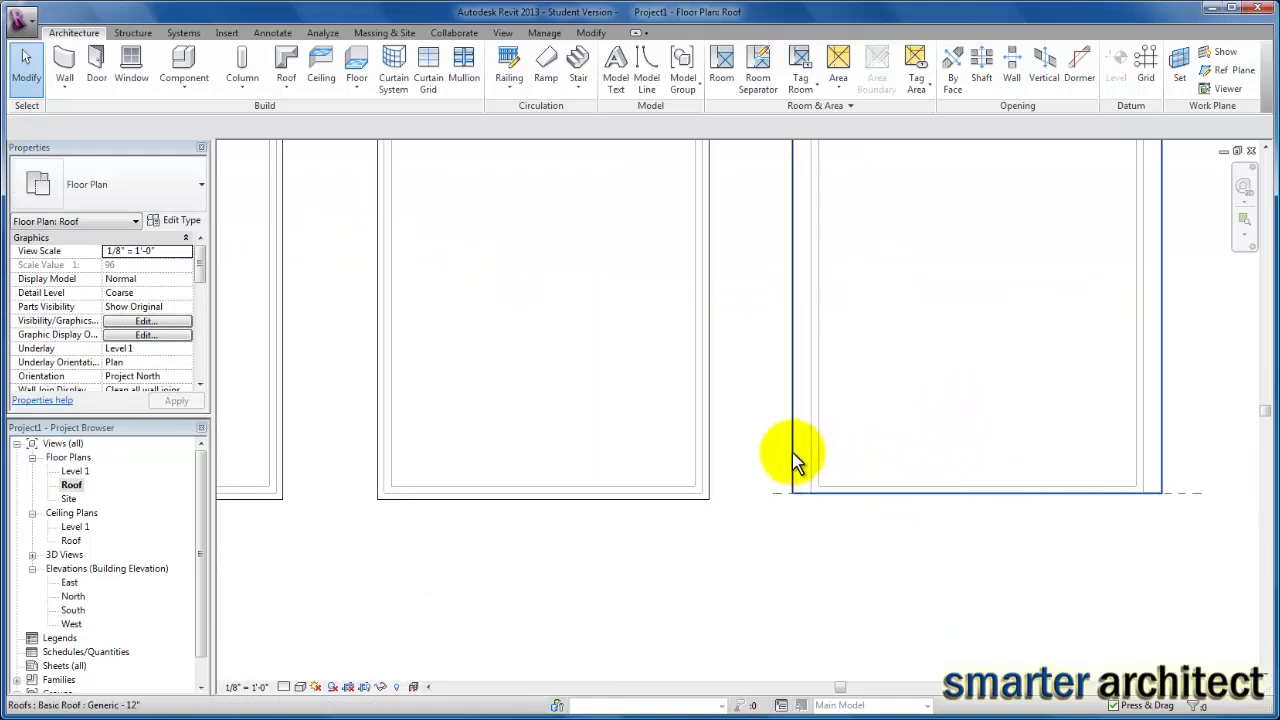
left_click(794, 457)
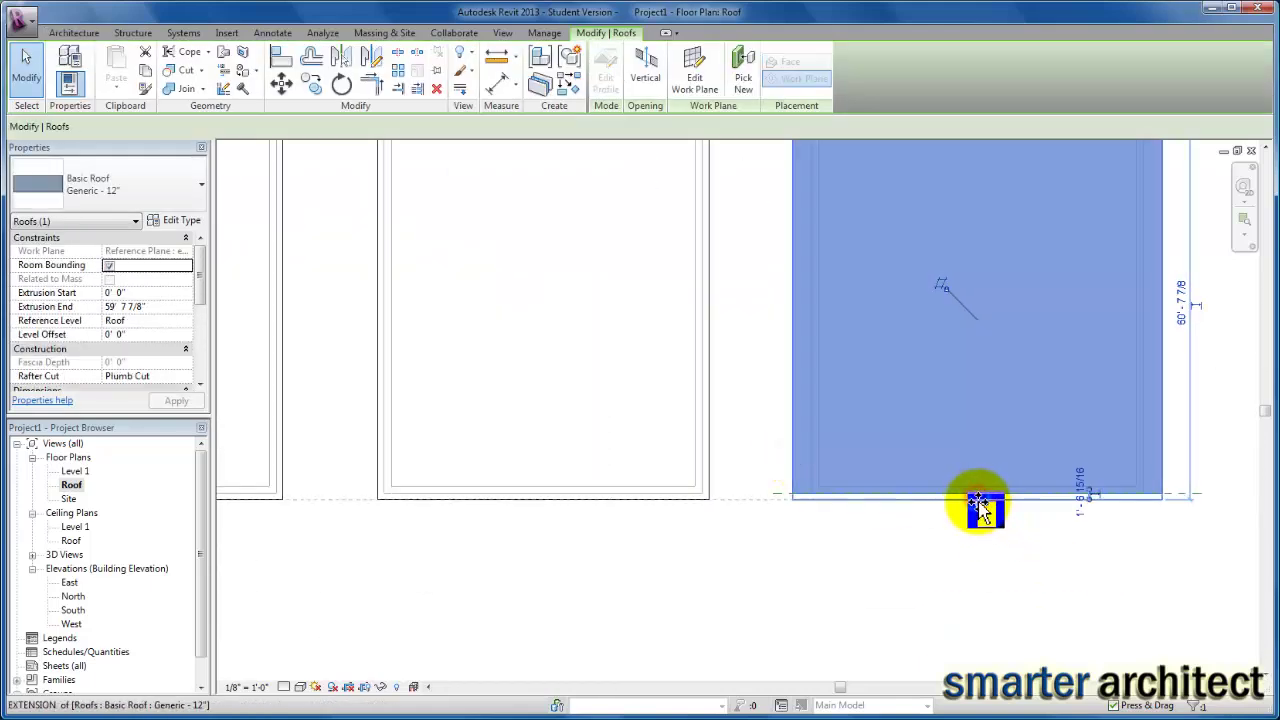
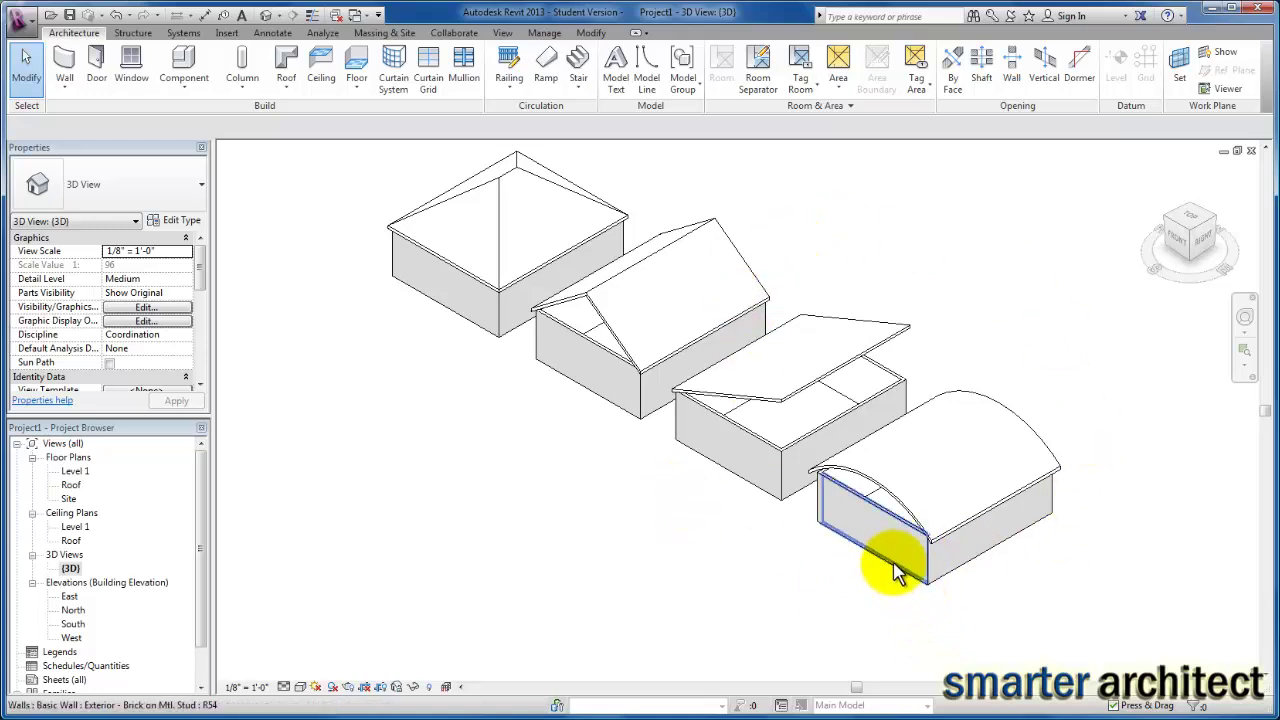
In the 3D view, attach the tops of the easternmost building's four walls to its curved roof.
key("Tab")
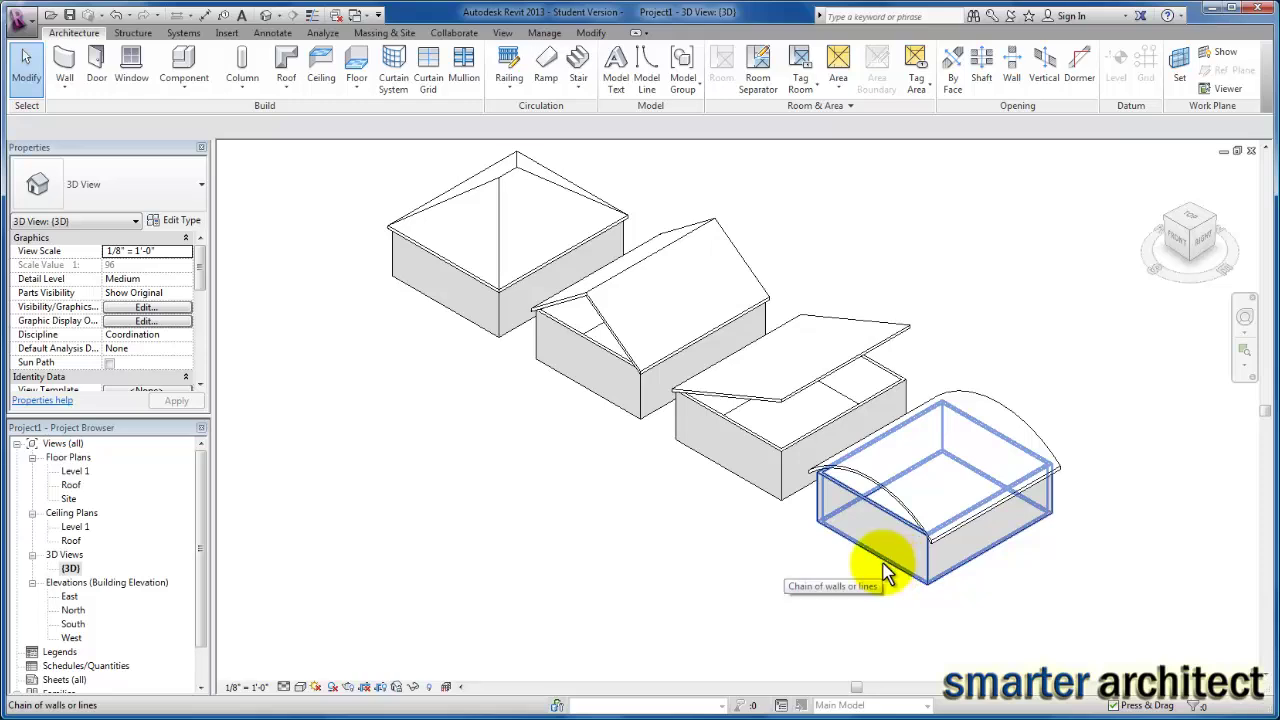
left_click(884, 572)
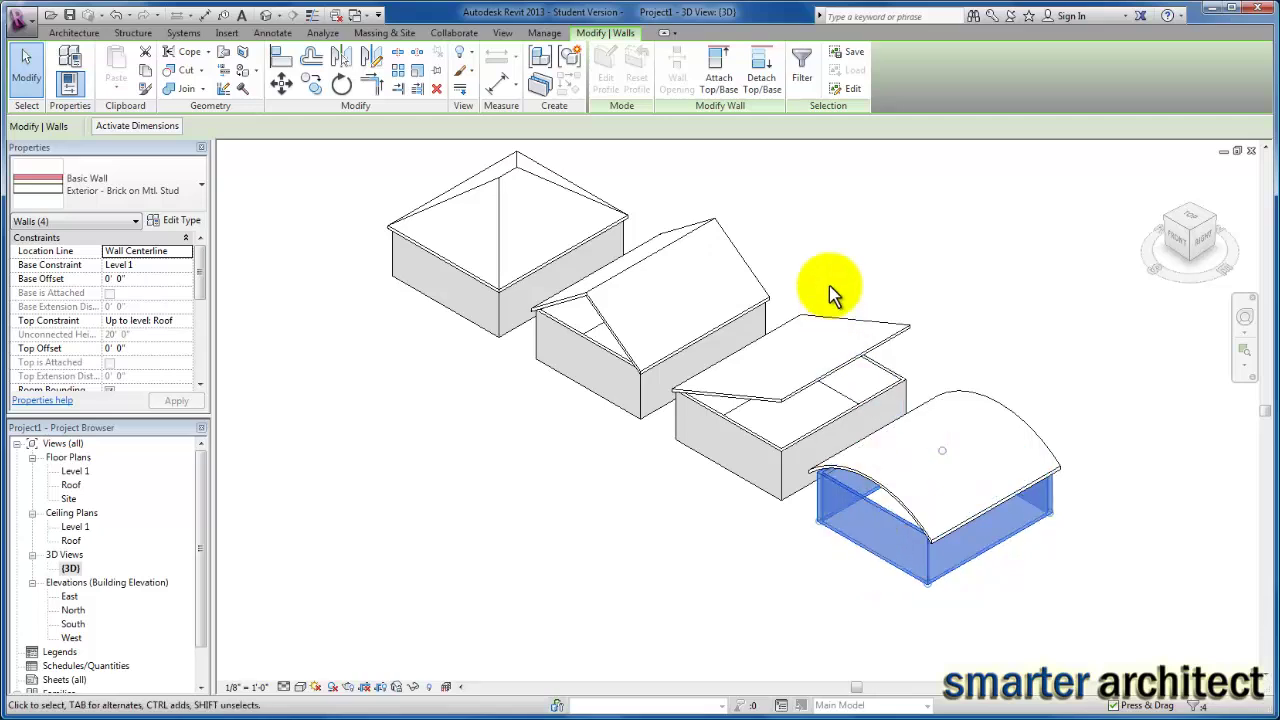
left_click(726, 84)
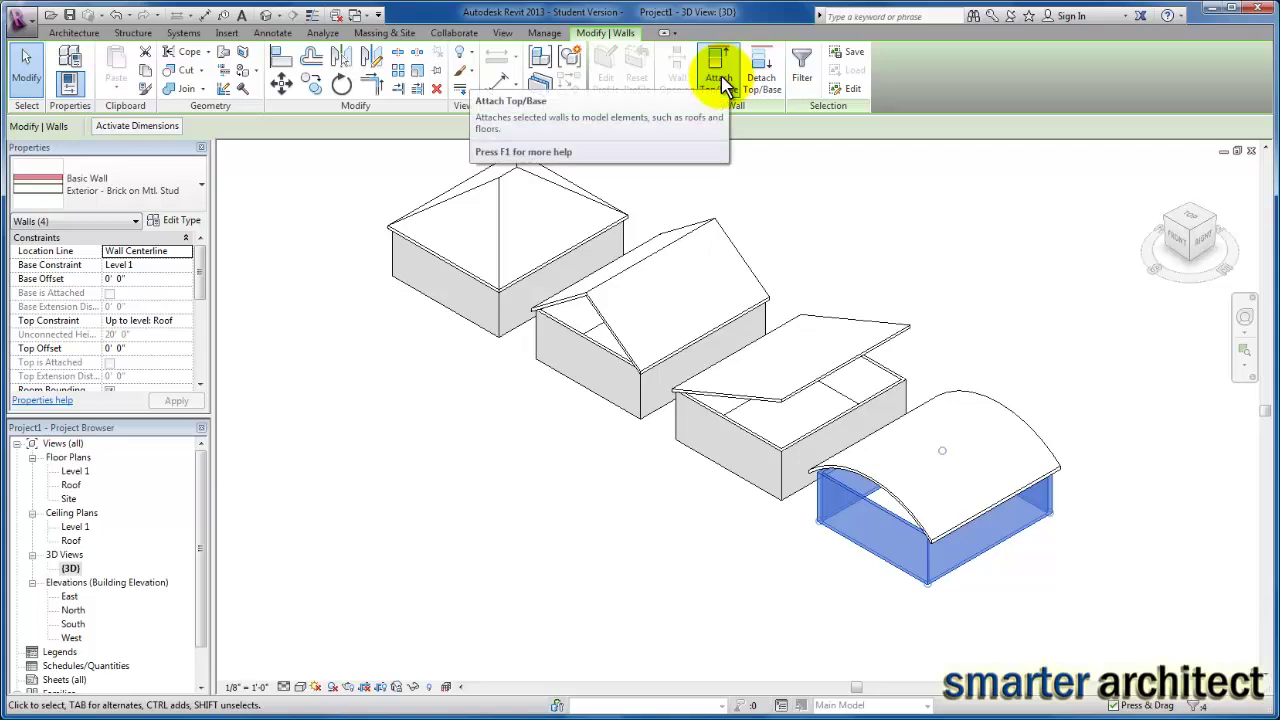
left_click(722, 79)
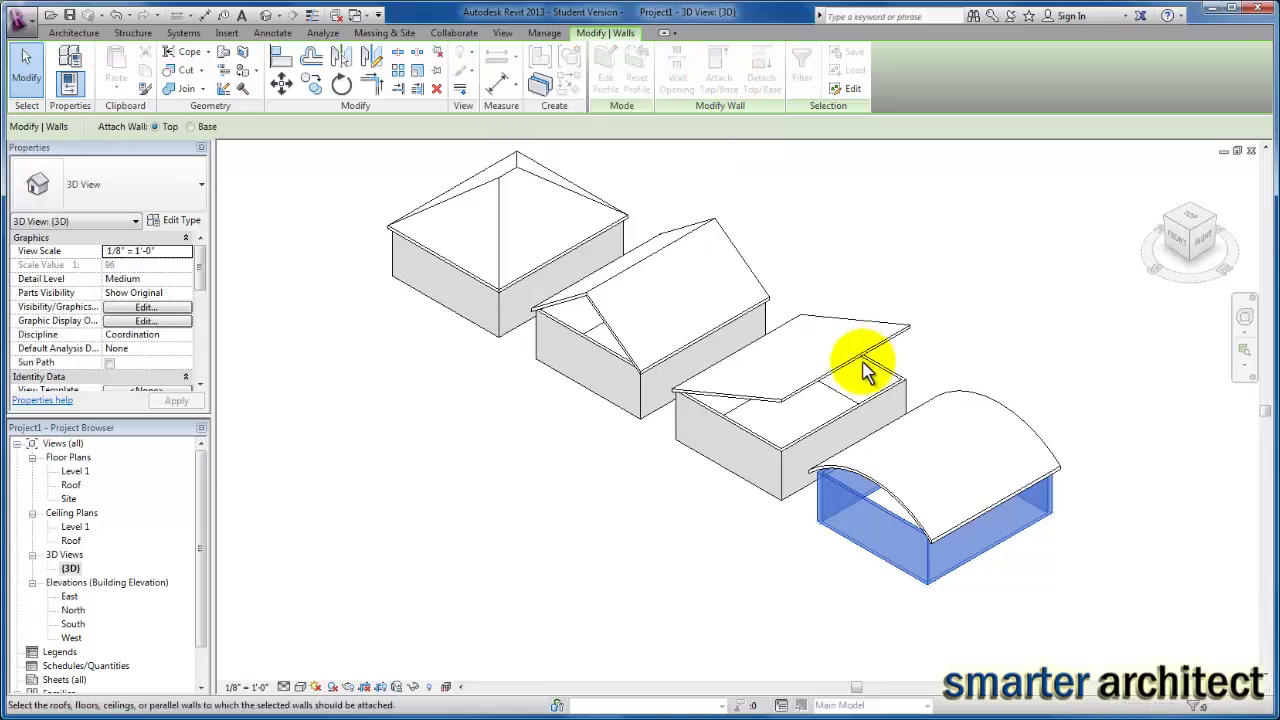
left_click(874, 482)
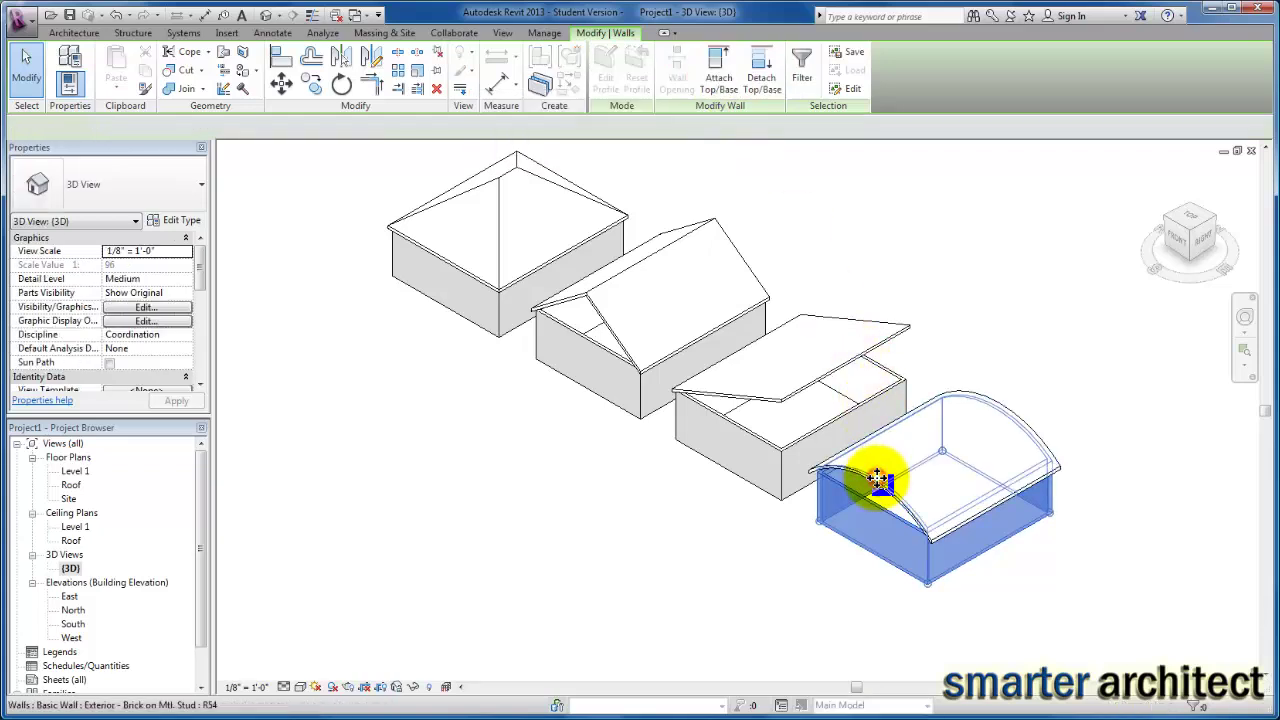
left_click(1003, 287)
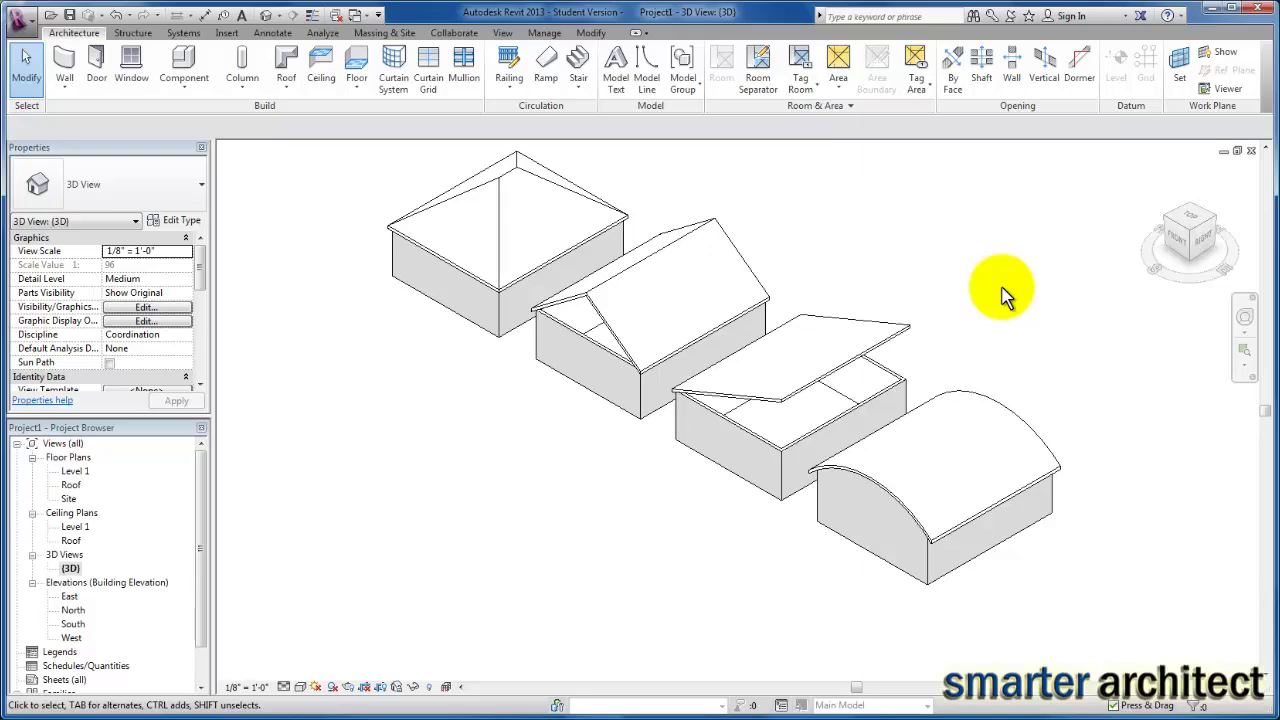
Attach the tops of the third building's four walls to its single-slope roof.
key("Tab")
left_click(826, 438)
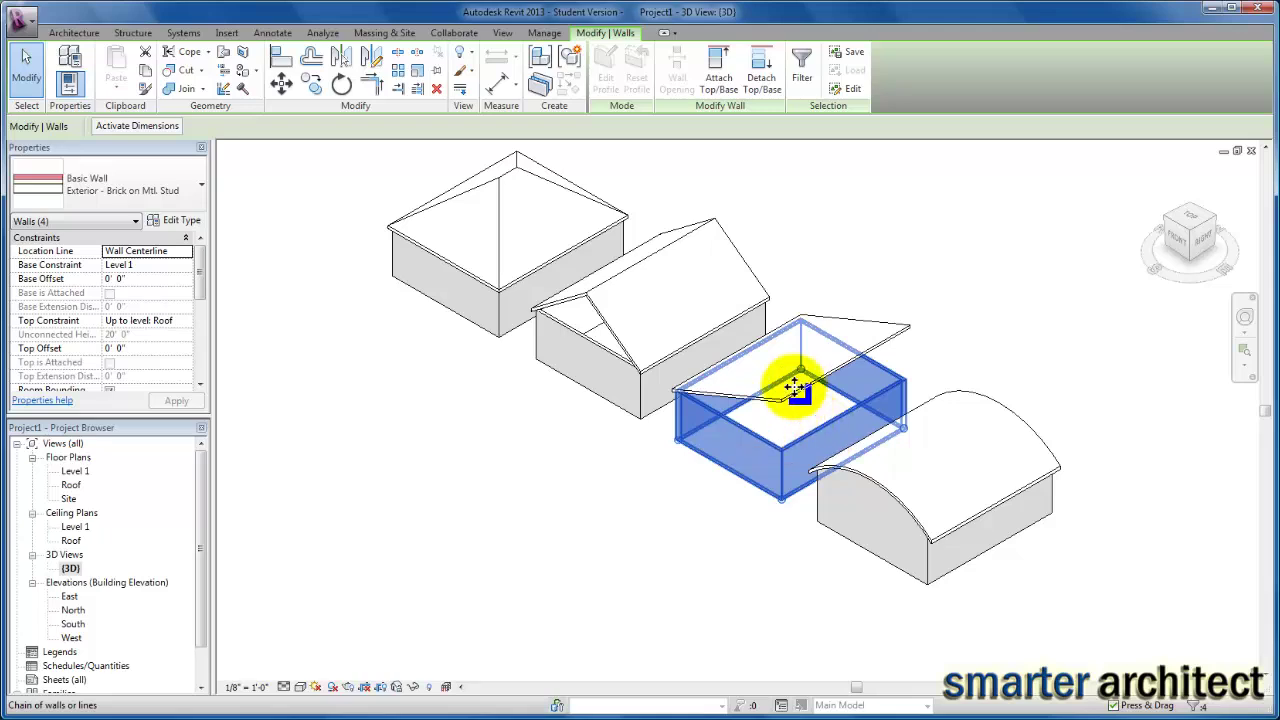
left_click(720, 80)
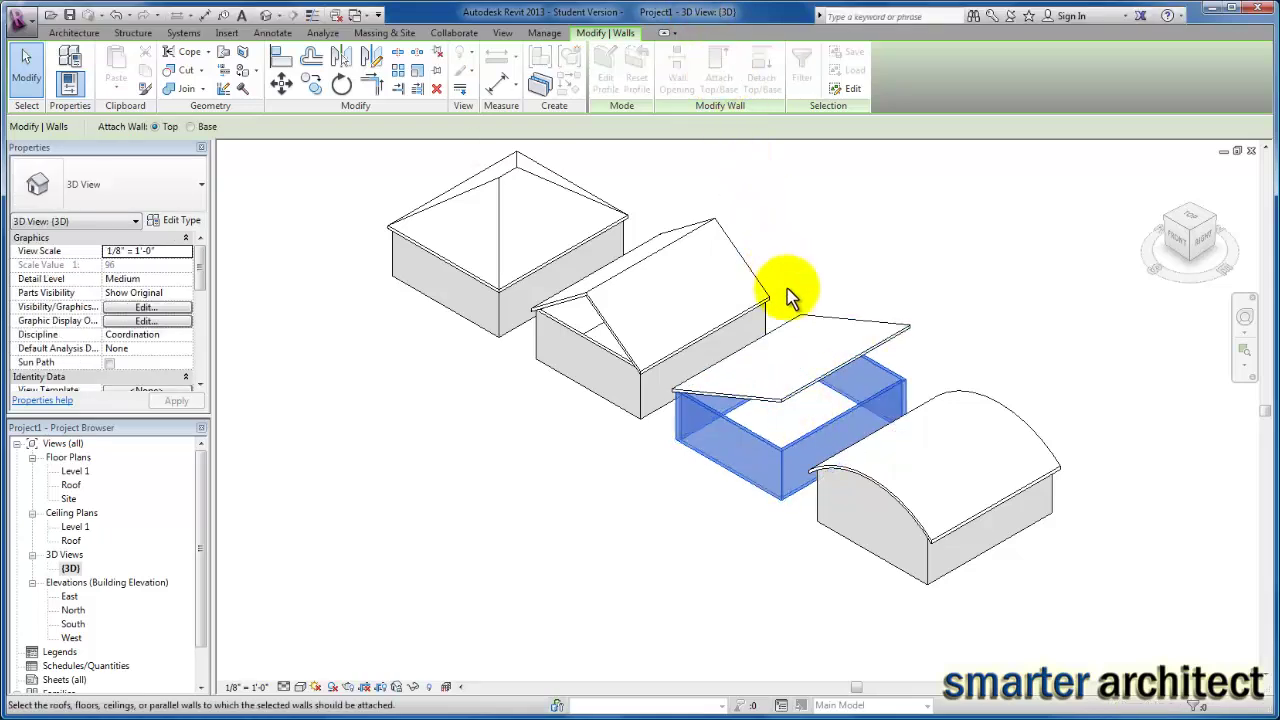
left_click(816, 379)
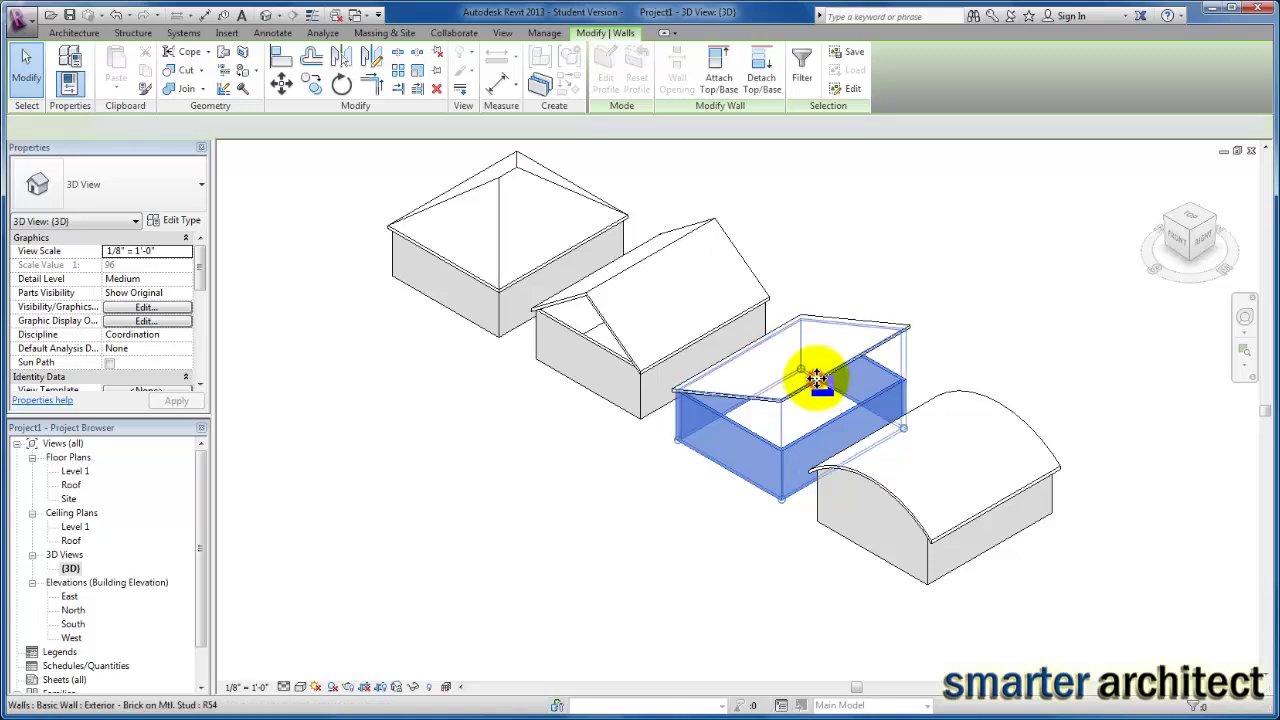
left_click(921, 285)
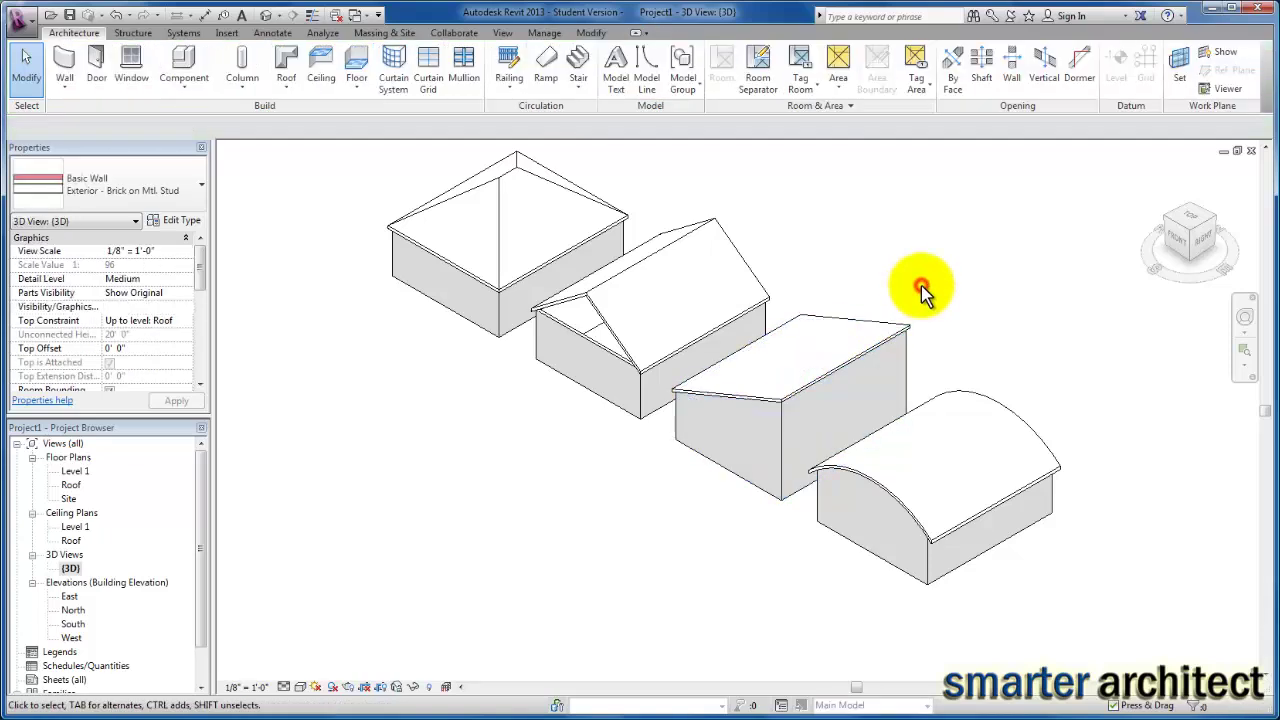
Attach the tops of the second building's four walls to its gable roof.
key("Tab")
left_click(617, 363)
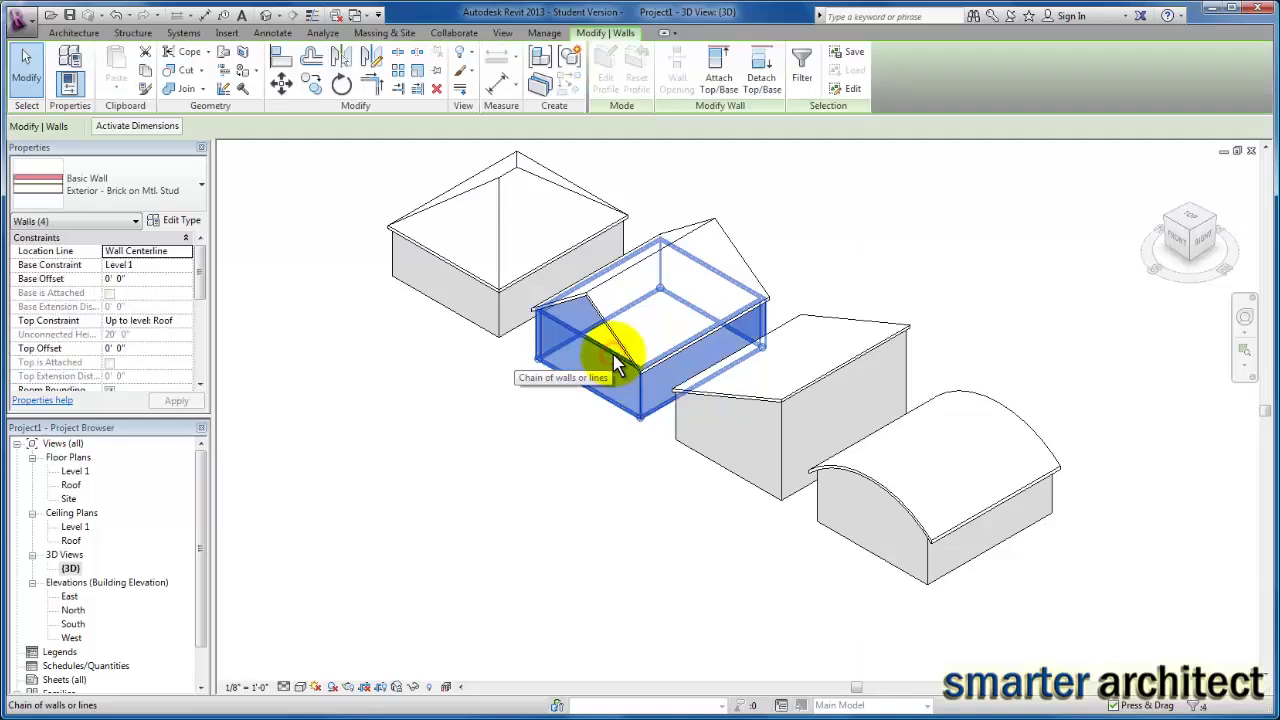
left_click(721, 80)
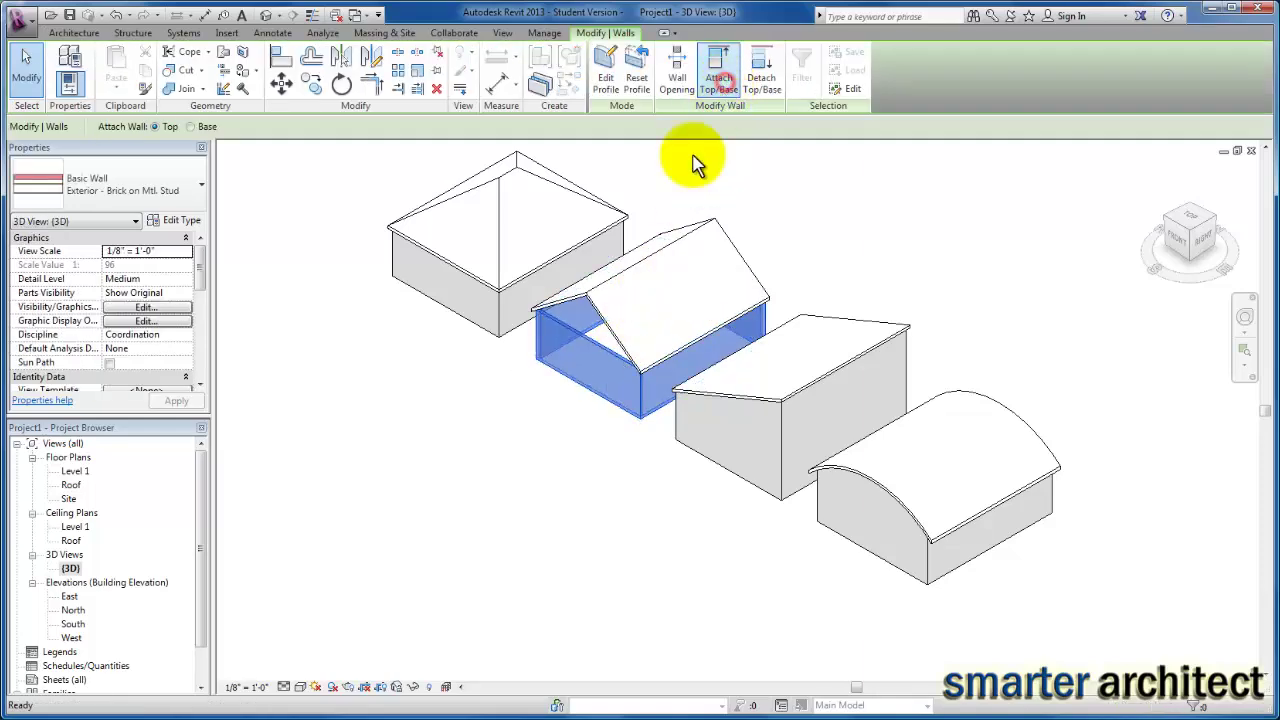
left_click(603, 314)
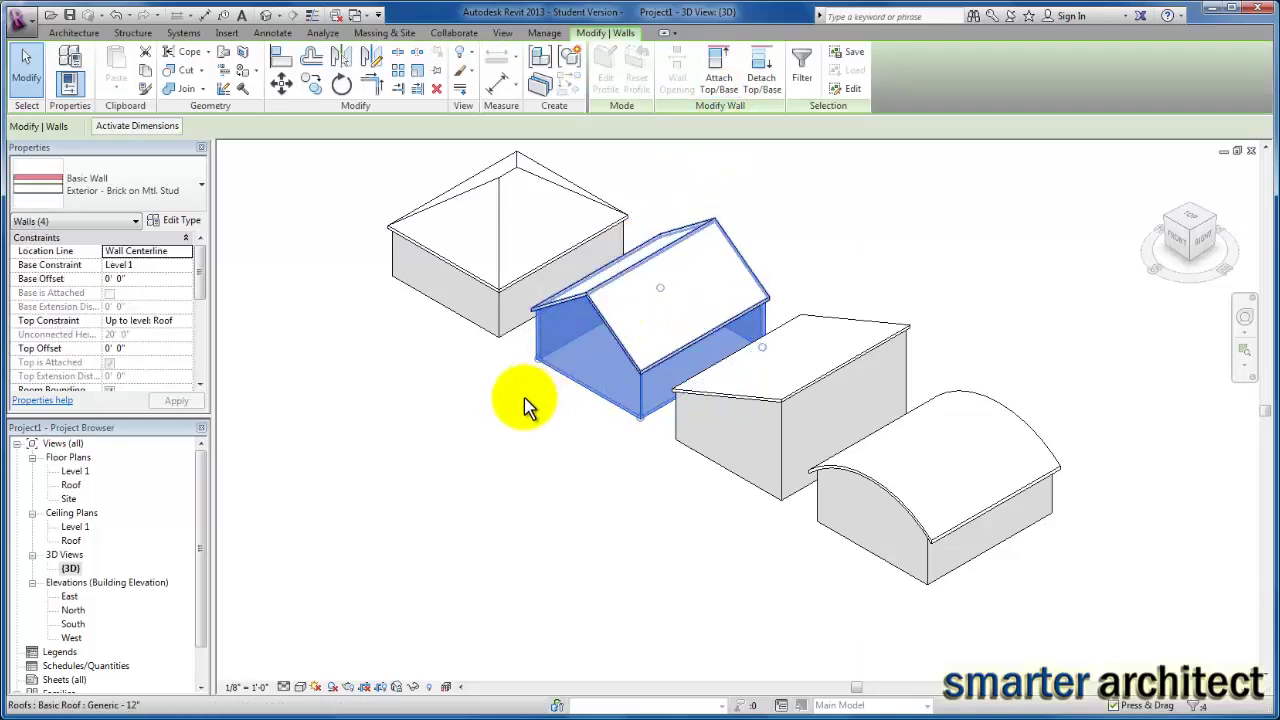
left_click(486, 464)
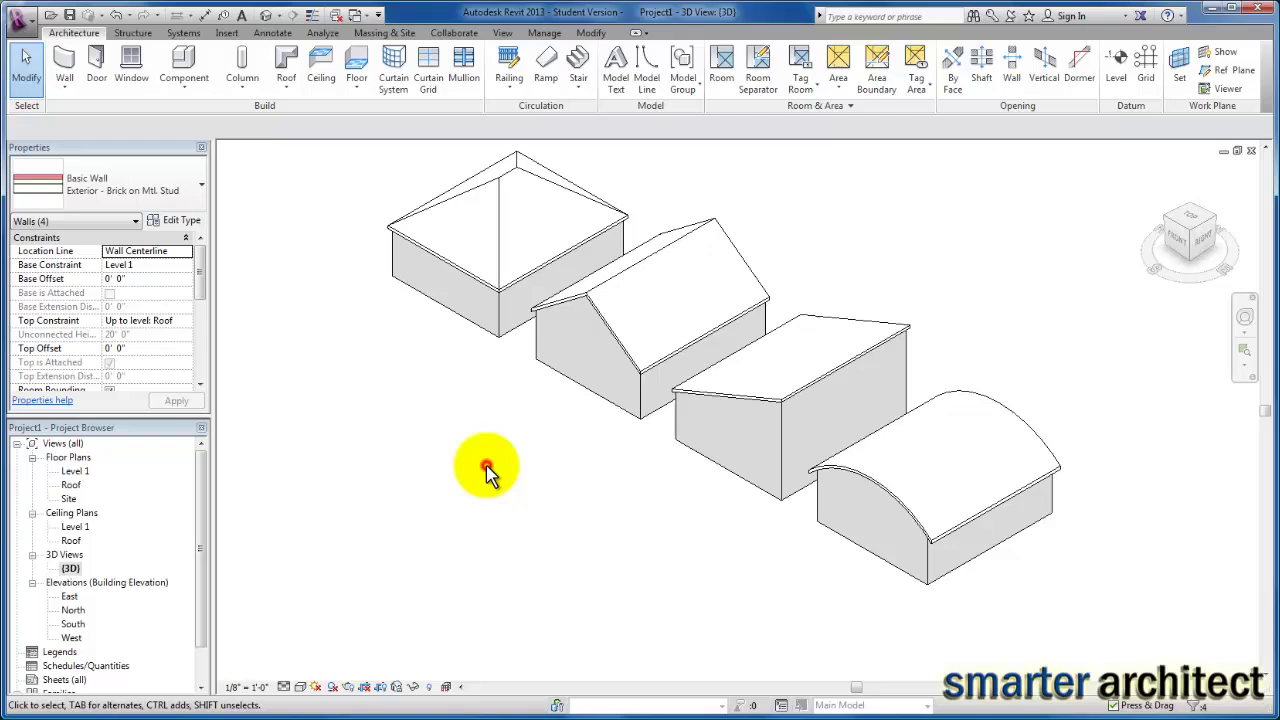
Attach the tops of the westernmost building's four walls to its hip roof.
key("Tab")
left_click(480, 328)
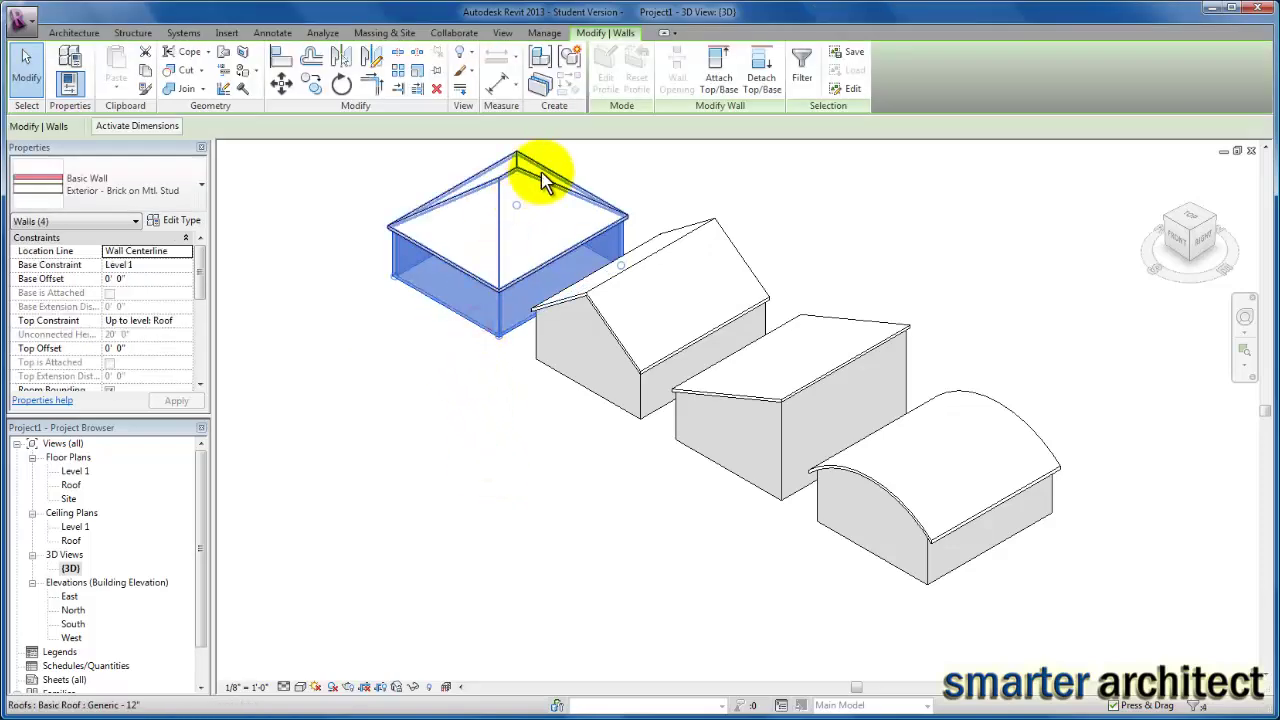
left_click(718, 80)
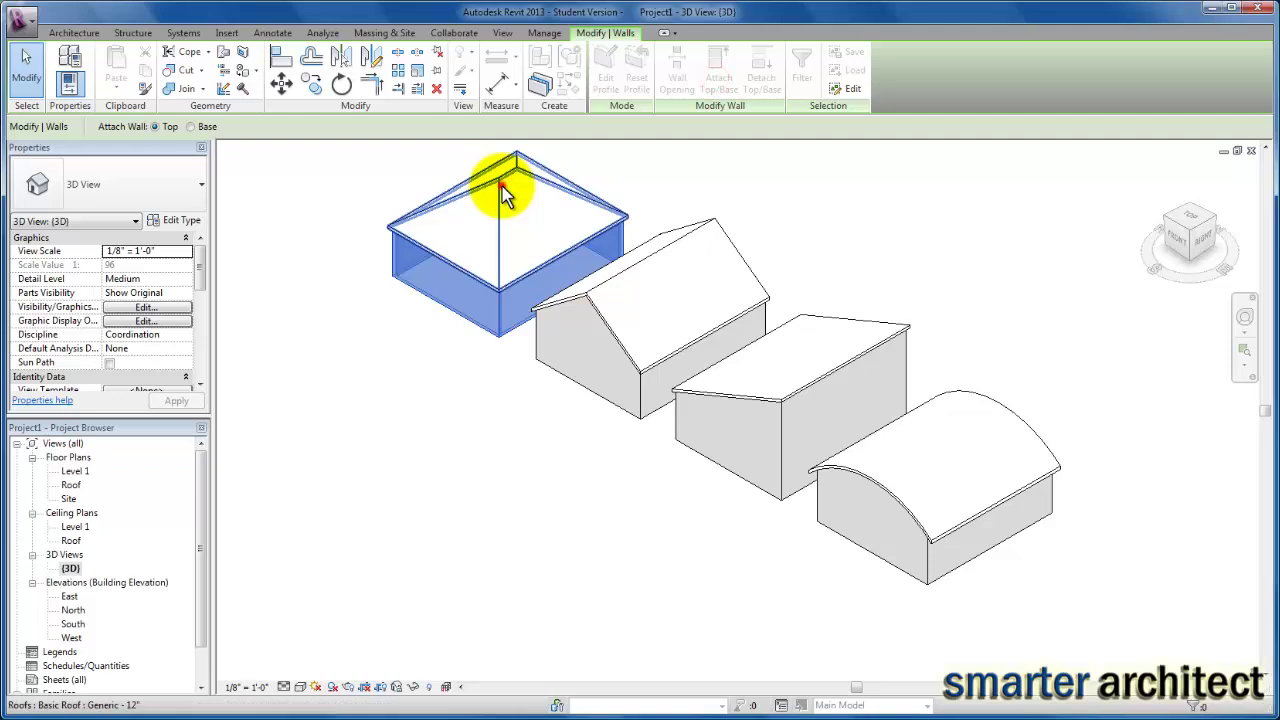
left_click(502, 186)
left_click(408, 457)
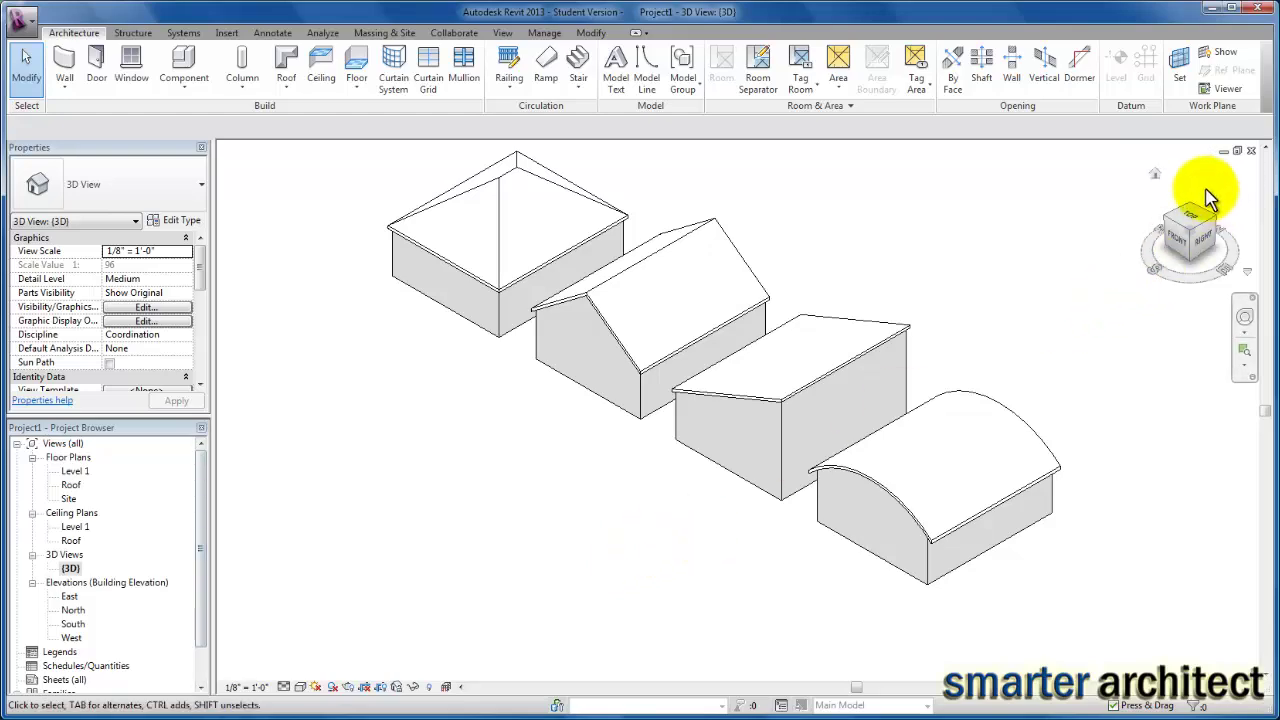
Examine how the walls meet the roofs on all four buildings from the back-left and front-left corners.
left_click(1172, 193)
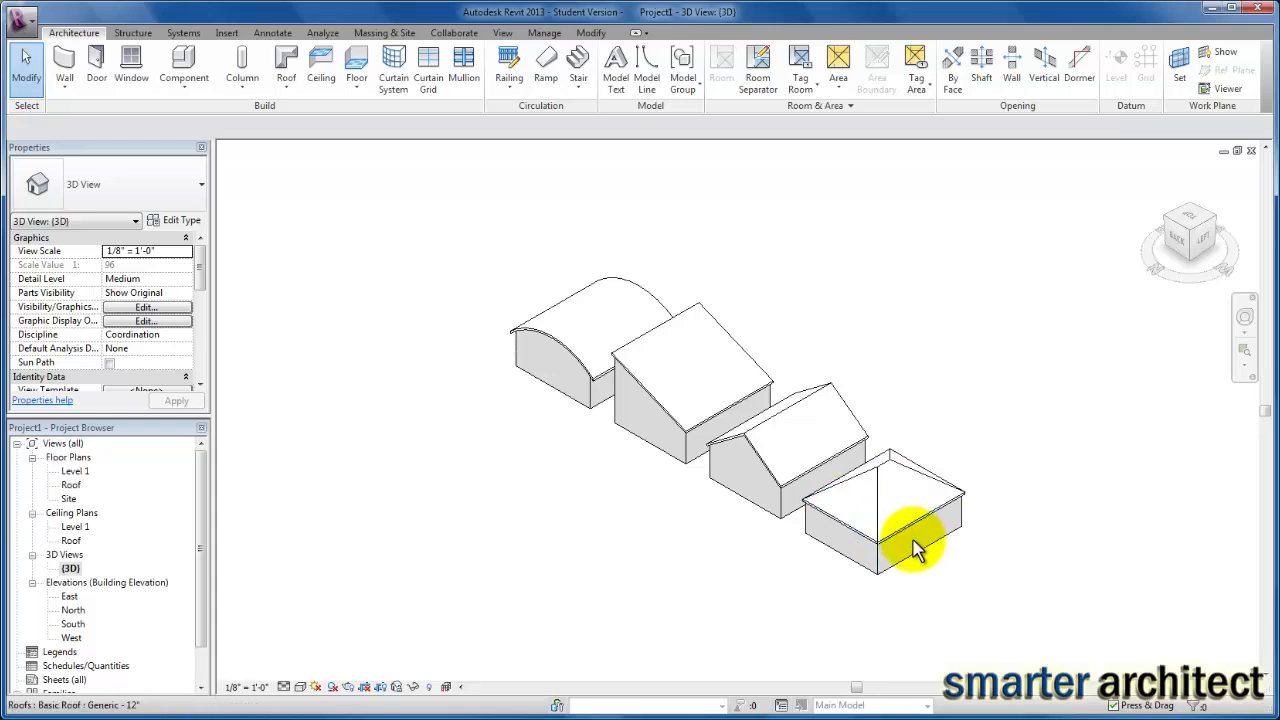
scroll(908, 540, "up", 2)
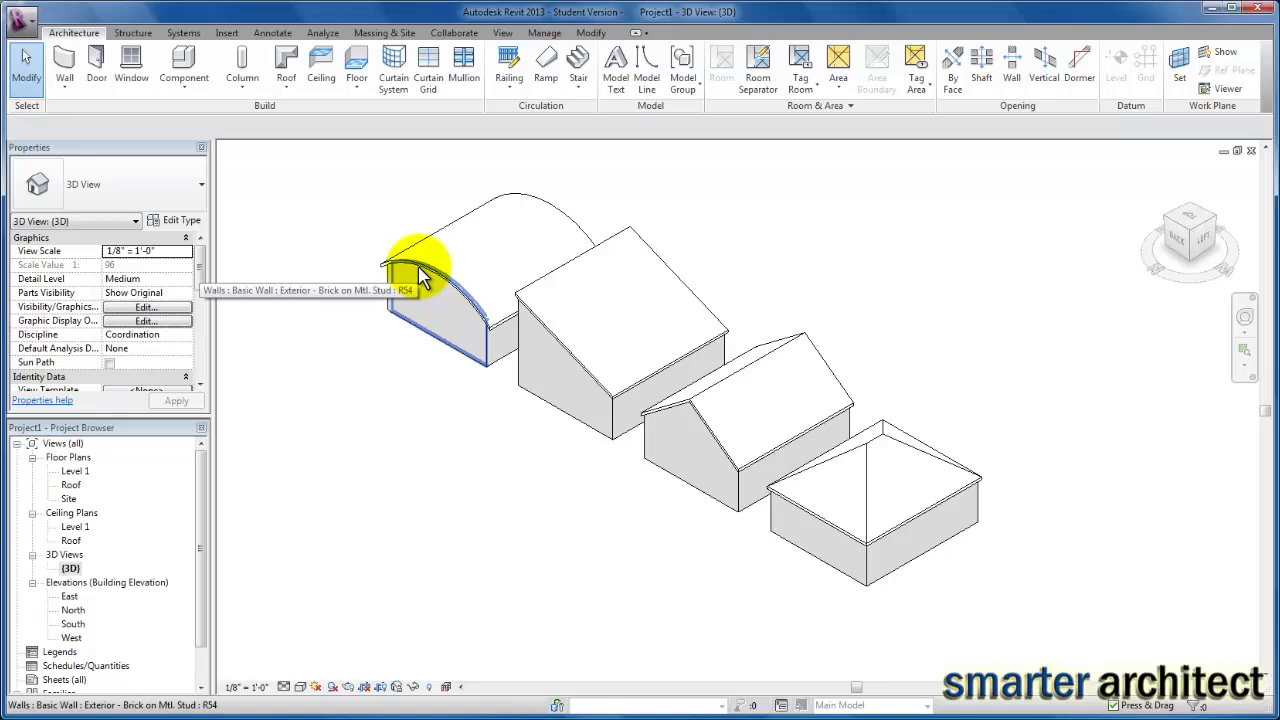
middle_click_drag(986, 263, 868, 462, "shift")
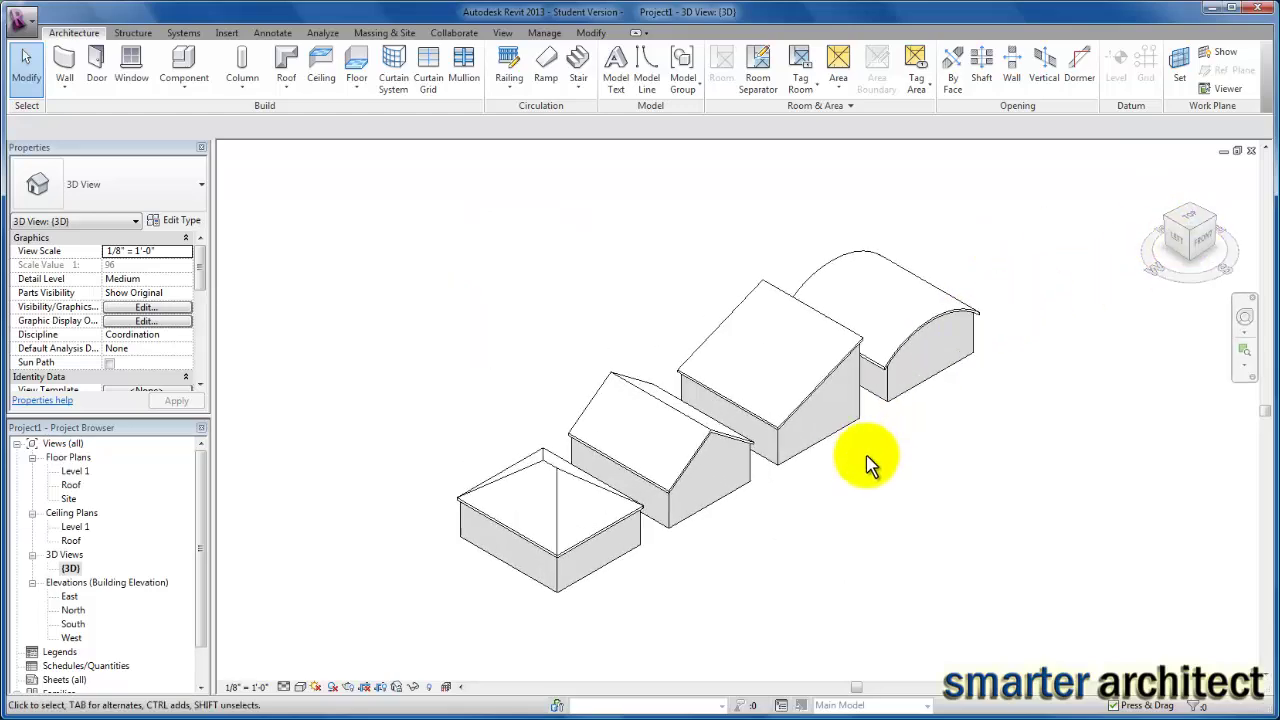
scroll(868, 462, "up", 1)
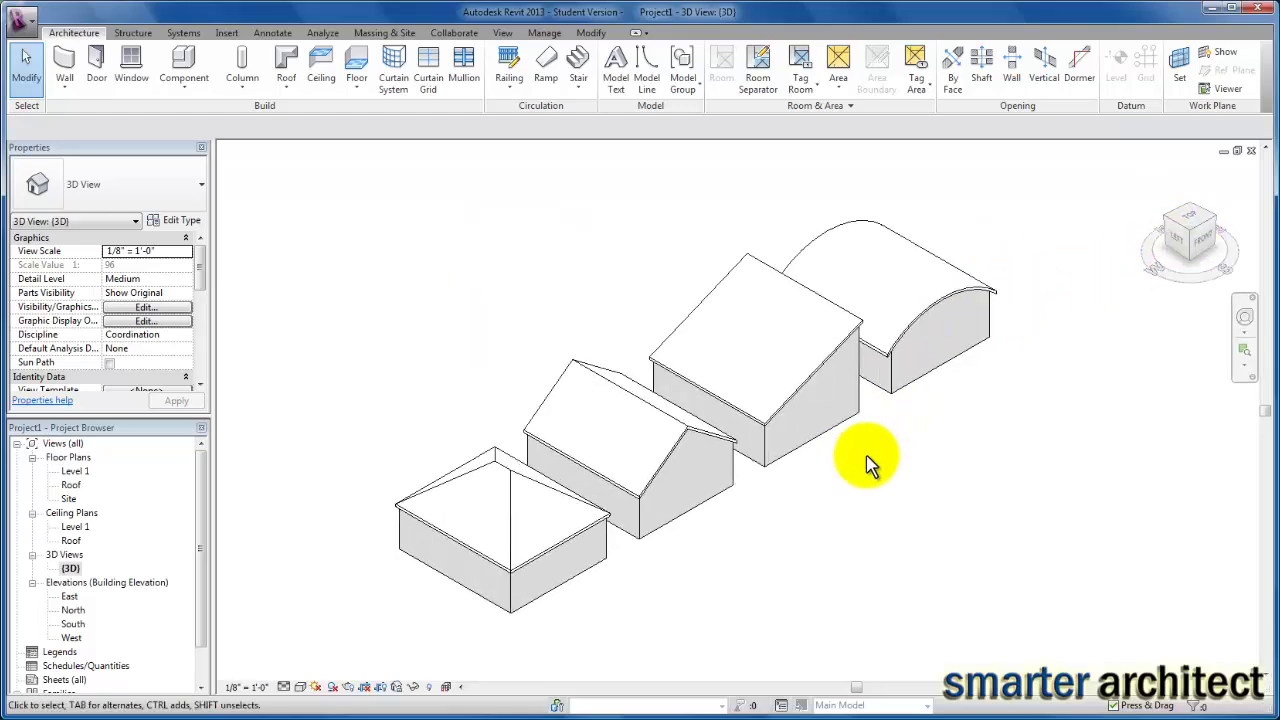